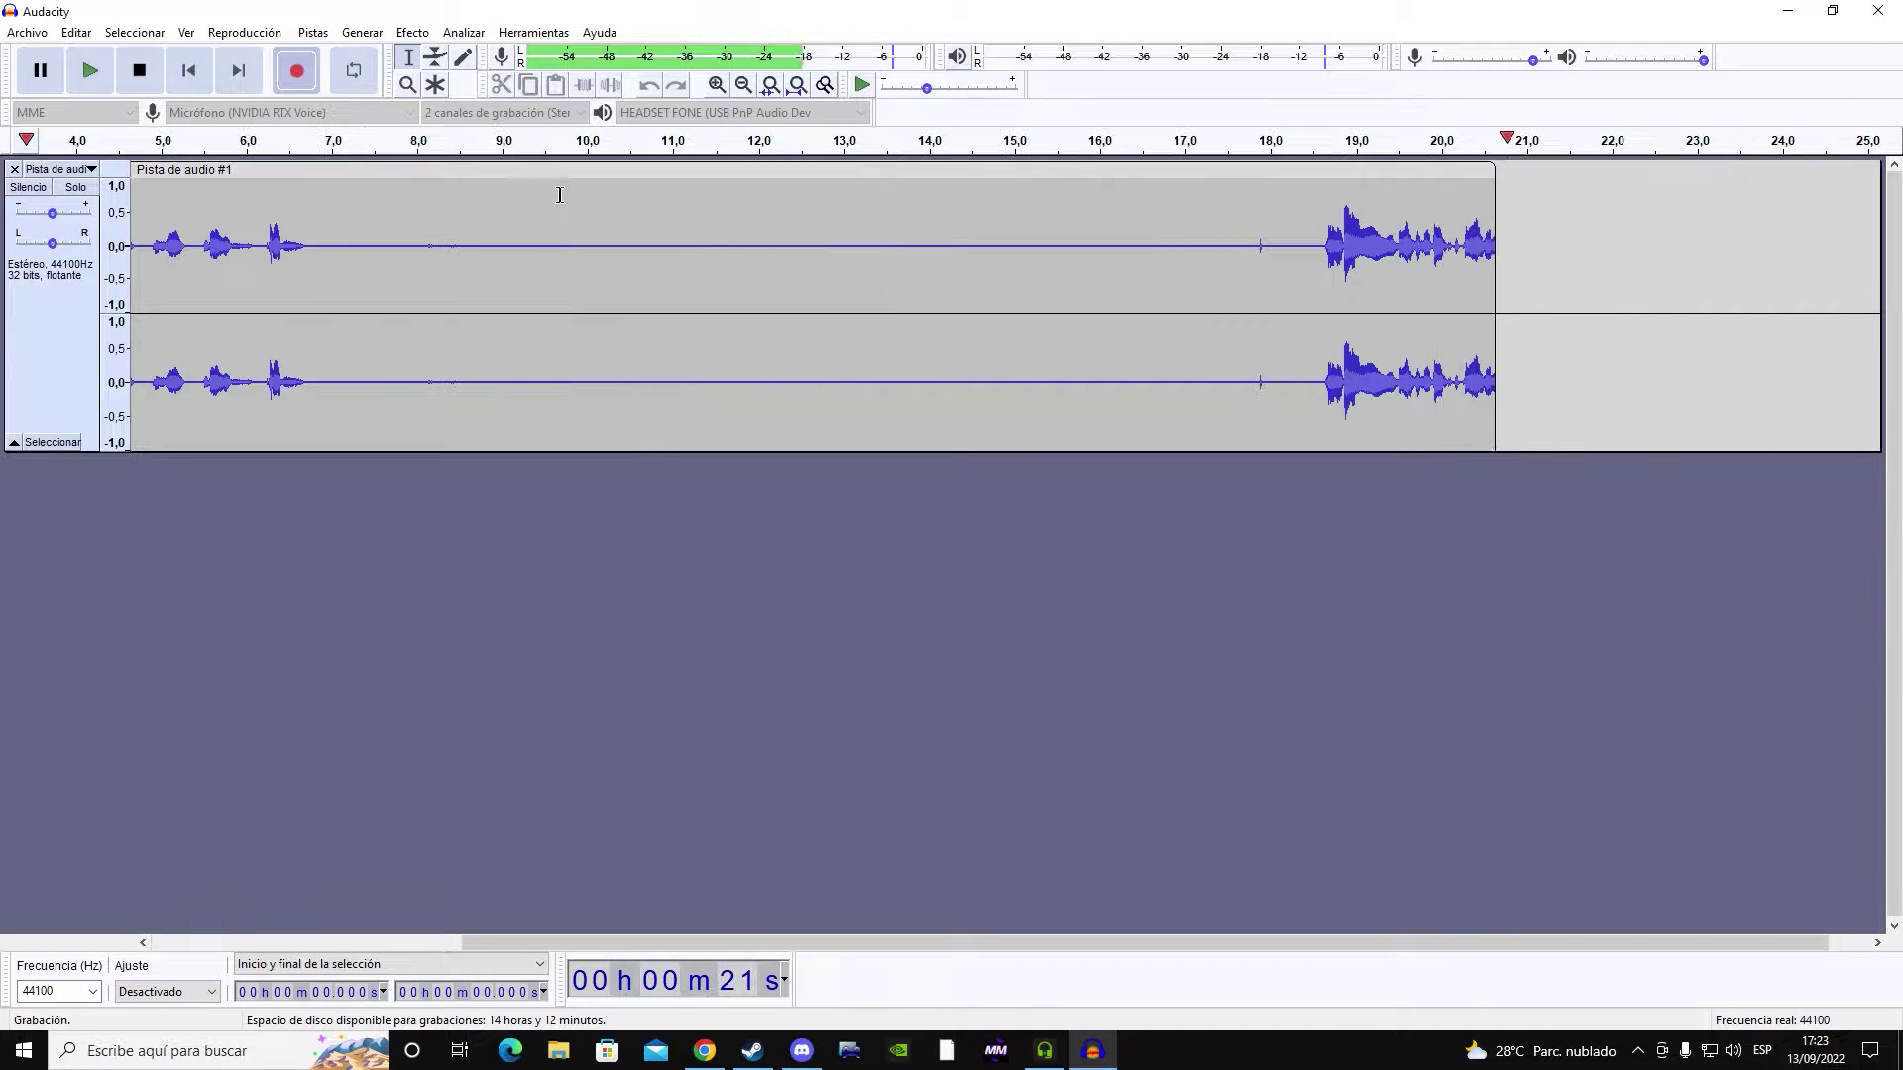
# Switch to Steam, view the FIFA 22 page in the library, and return to the desktop
pyautogui.click(753, 1049)
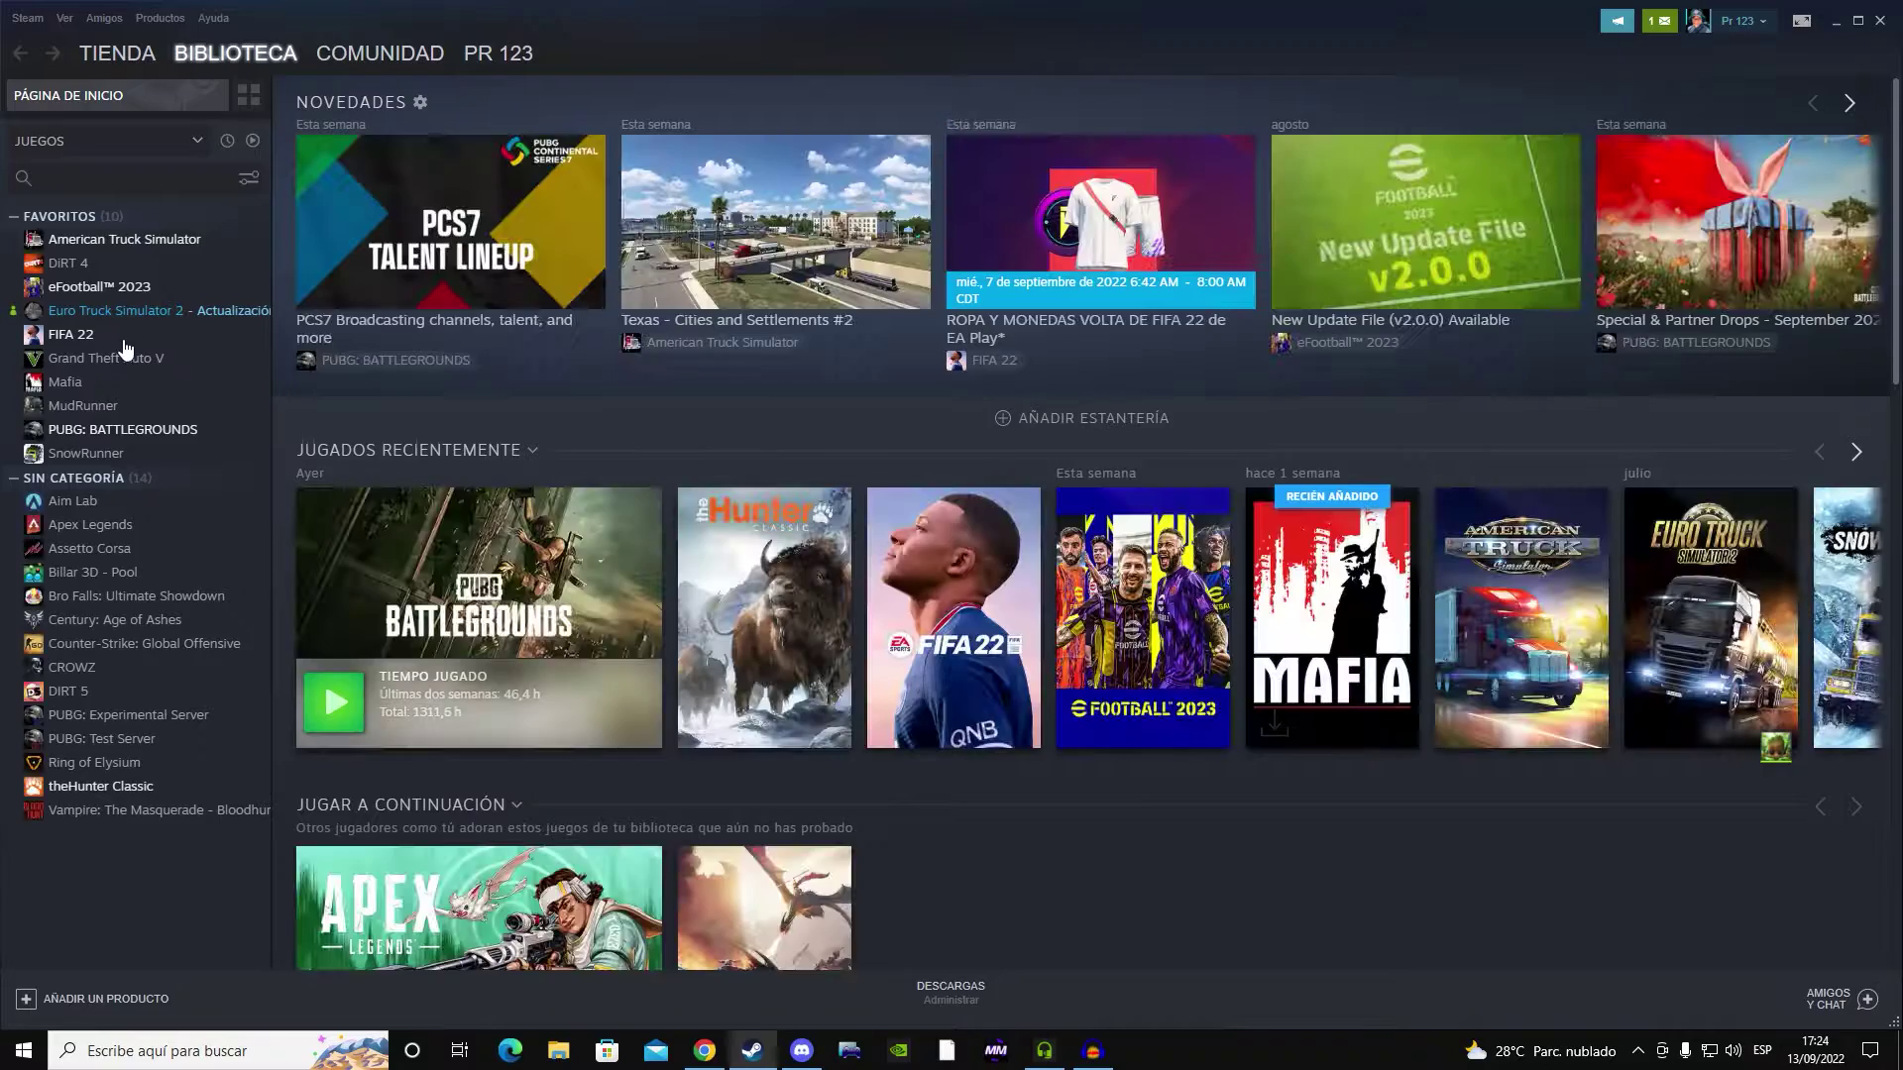
pyautogui.click(121, 339)
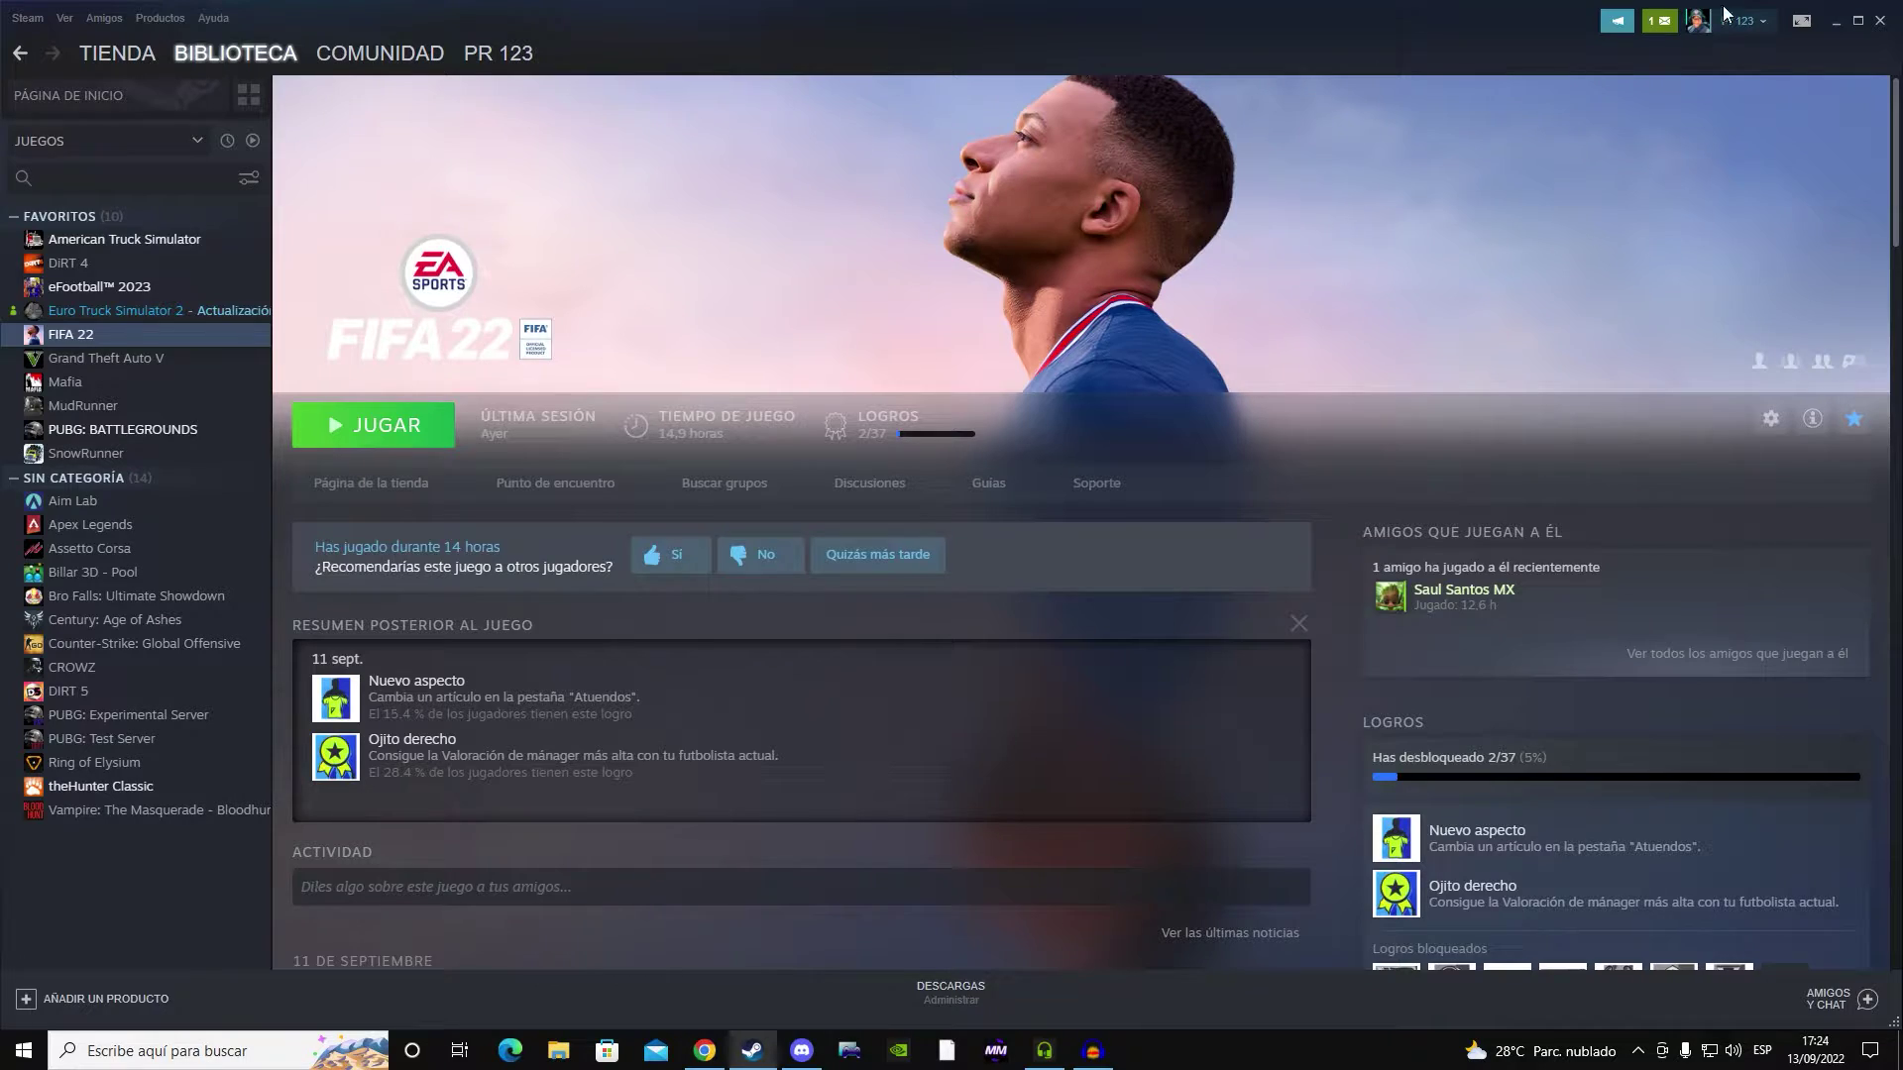
pyautogui.click(1837, 21)
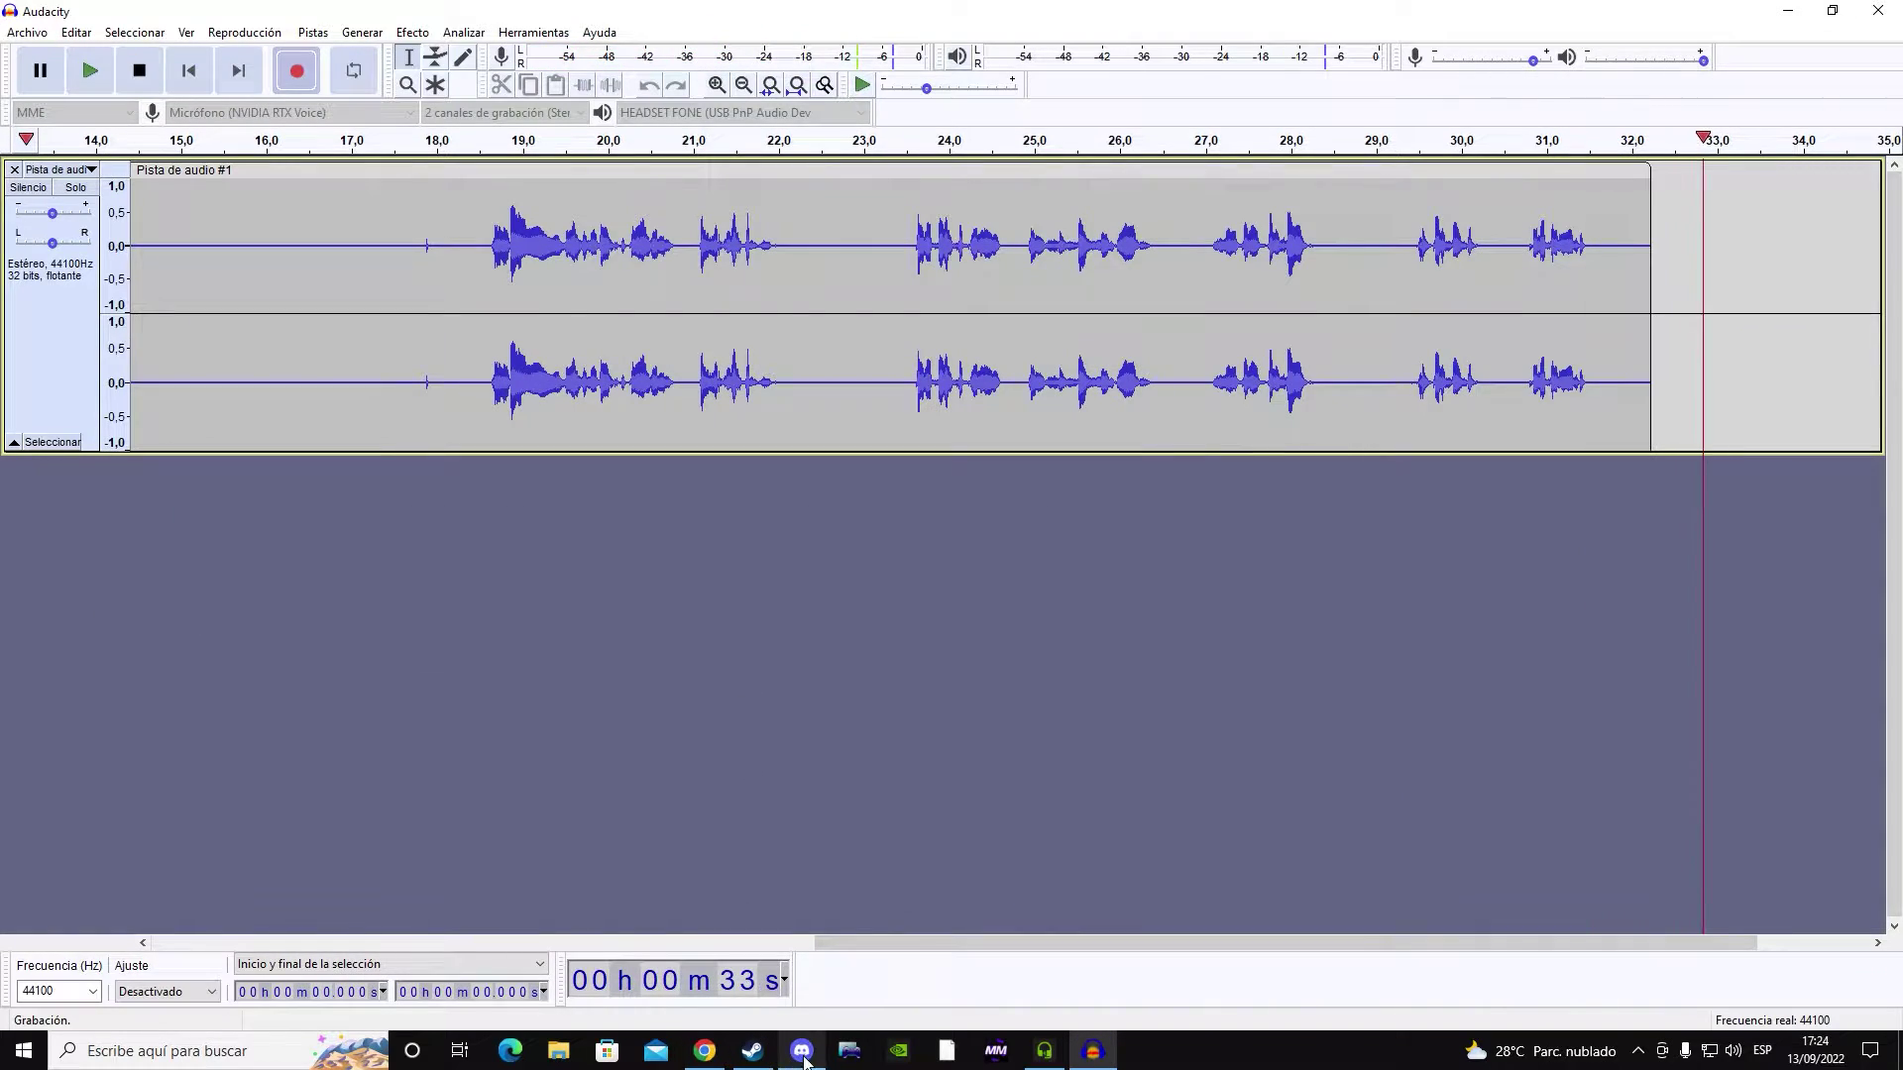
pyautogui.press('super+d')
# Switch to Chrome and review the FIFA Mod Manager download page and the European Expansion Patch site's download section
pyautogui.click(722, 1059)
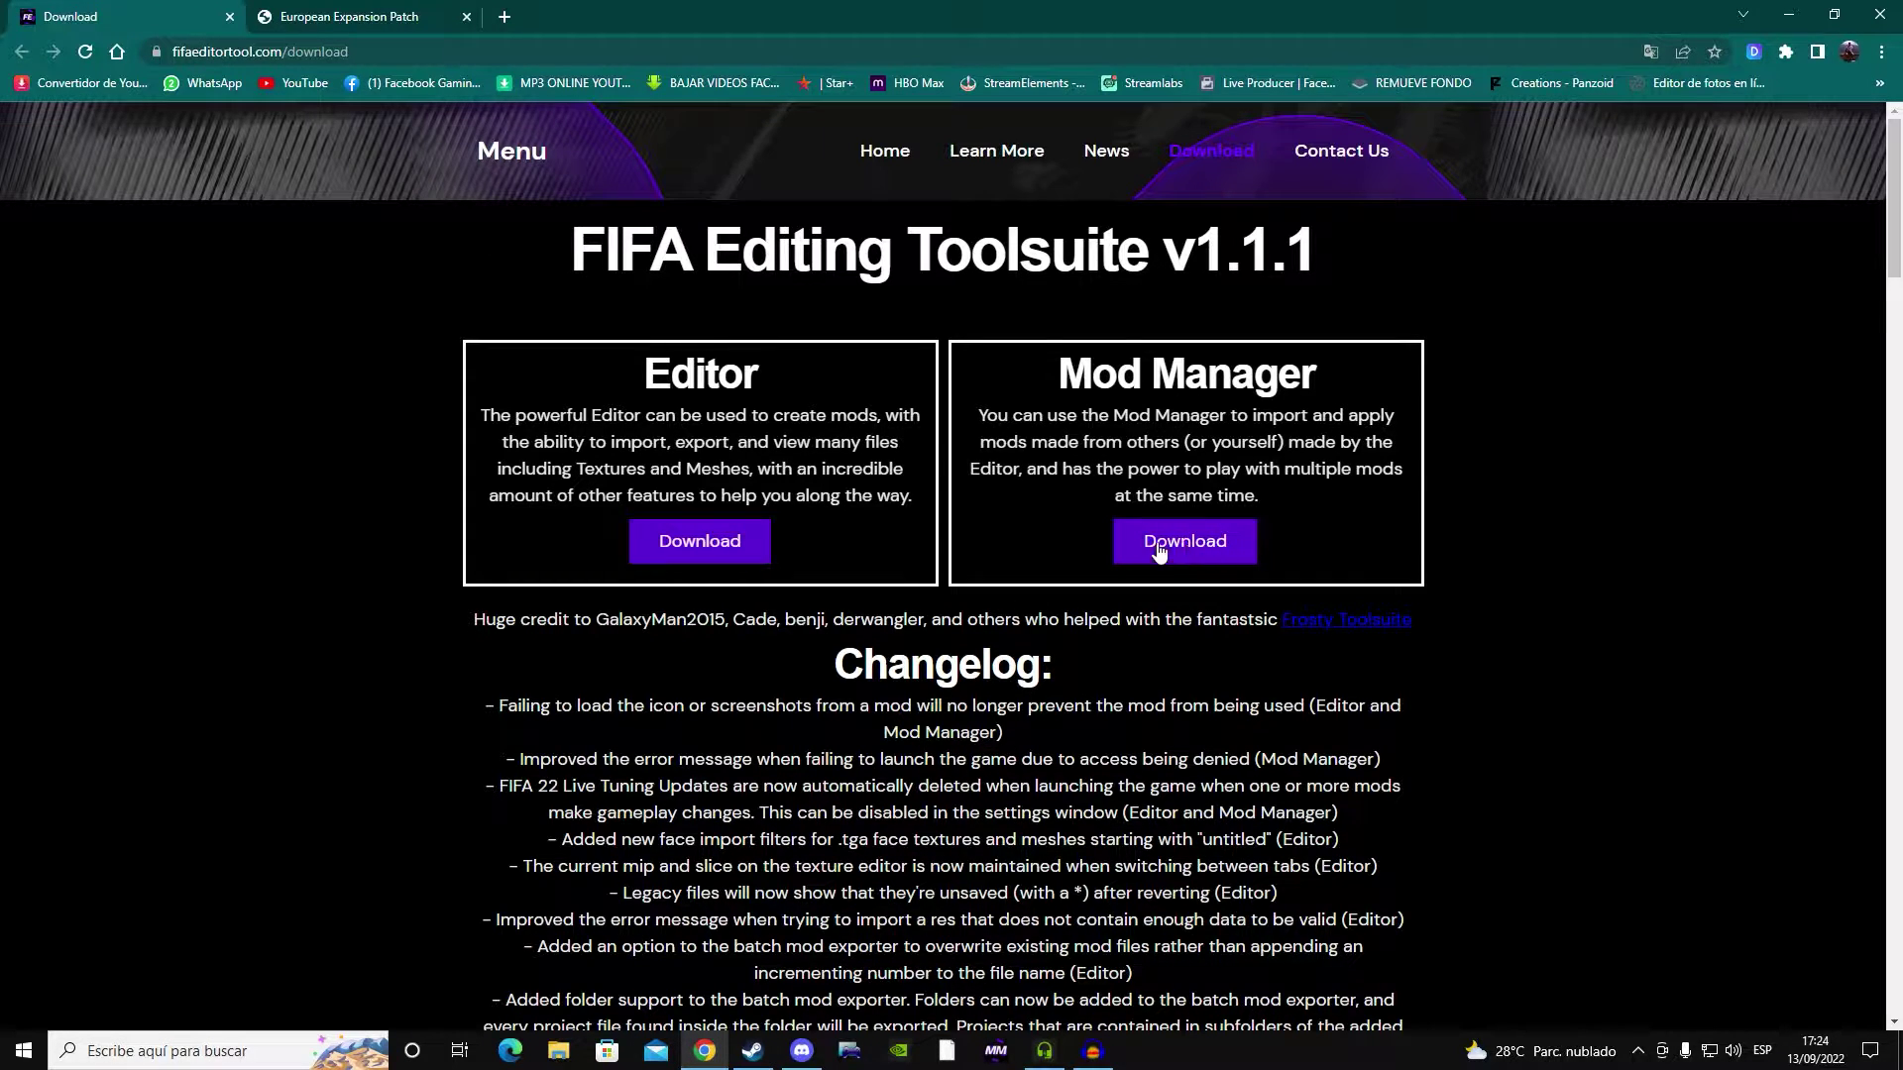
pyautogui.click(327, 16)
pyautogui.scroll(-18, 854, 670)
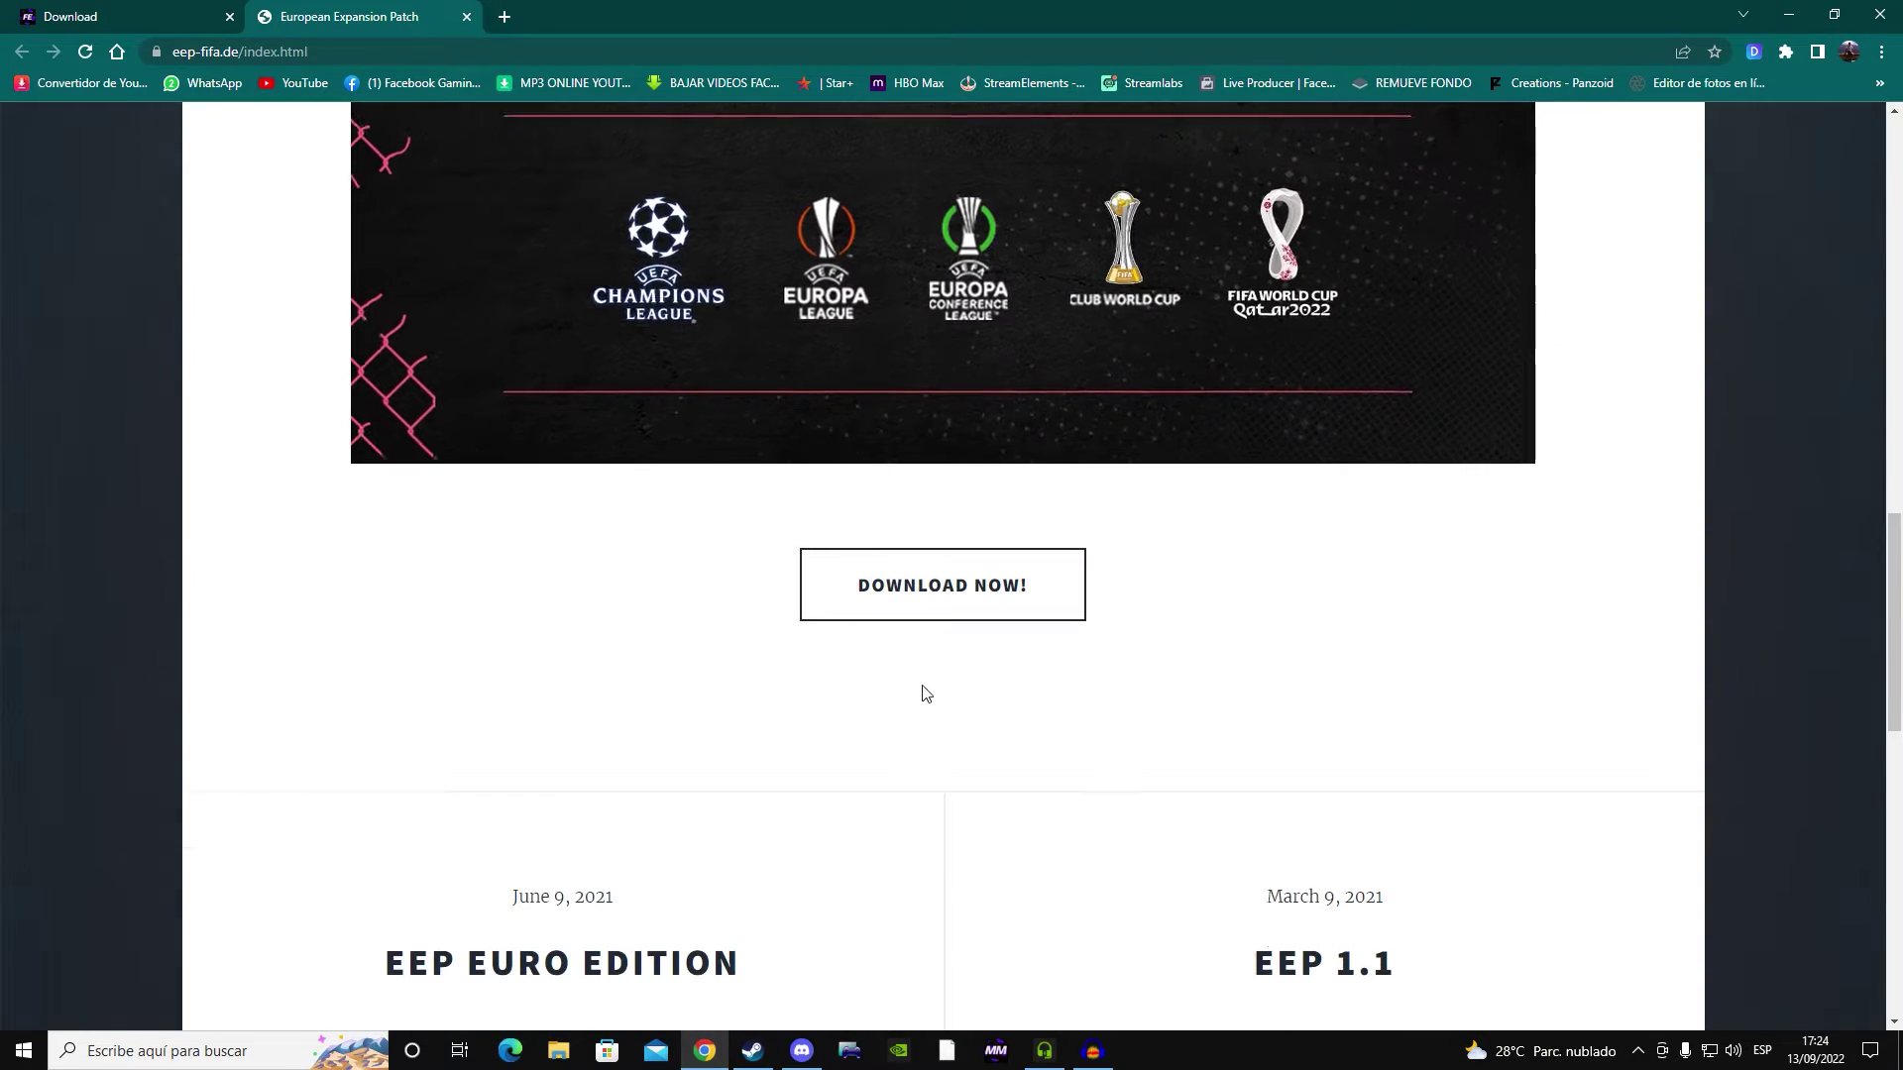
pyautogui.click(930, 590)
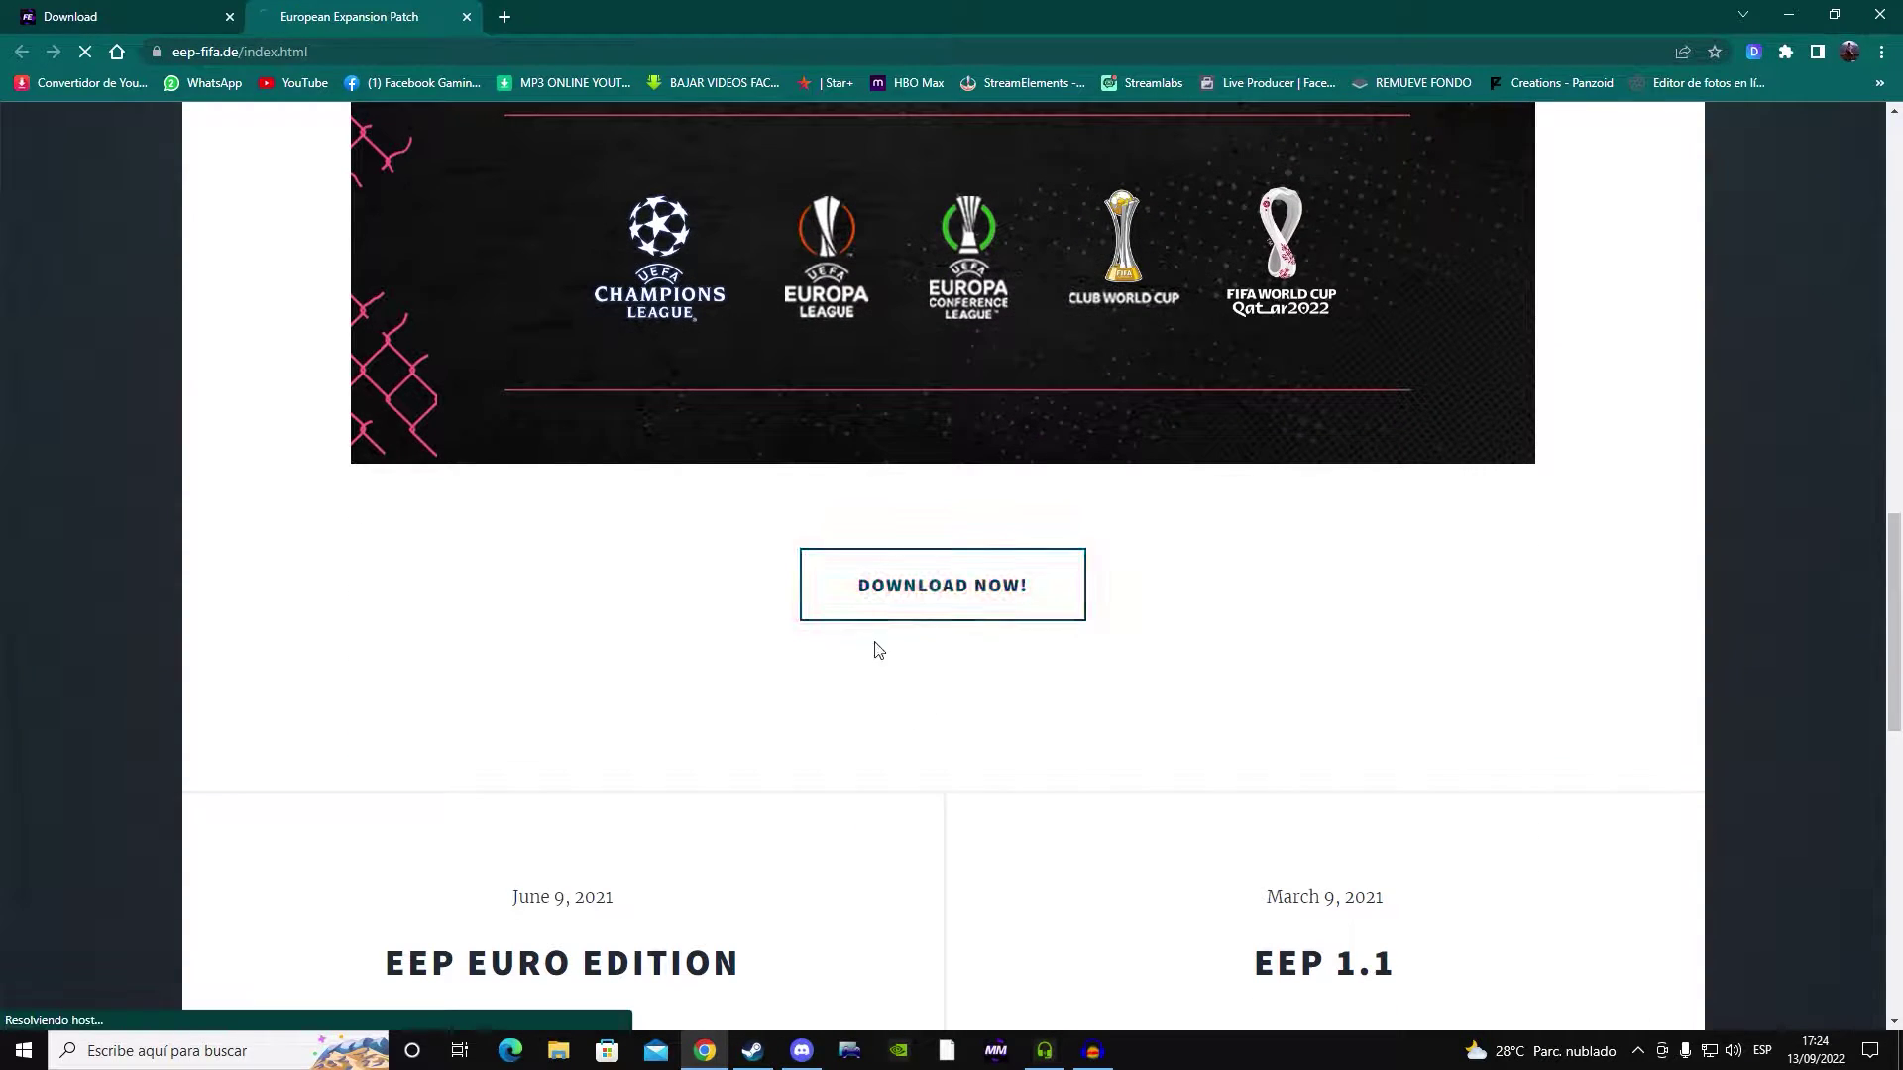
pyautogui.scroll(-2, 936, 632)
pyautogui.scroll(-8, 553, 614)
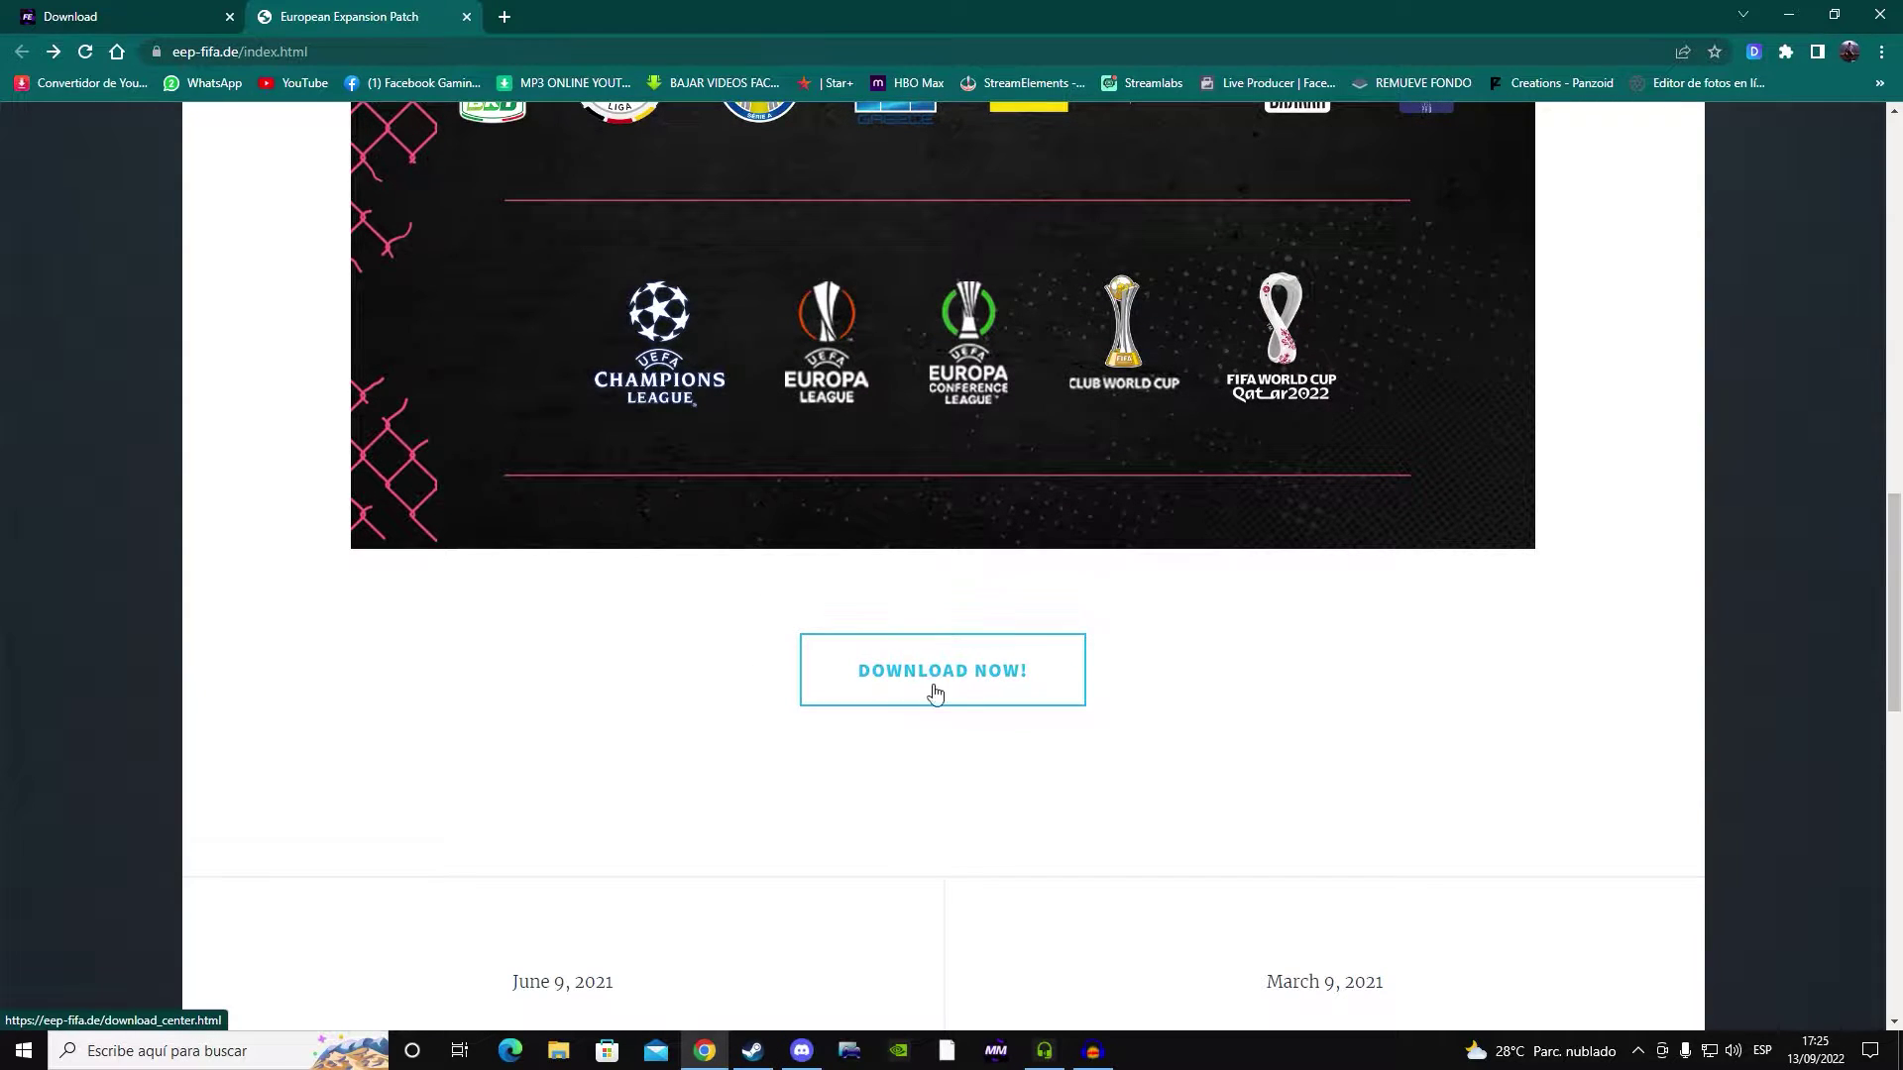
pyautogui.scroll(-3, 1229, 781)
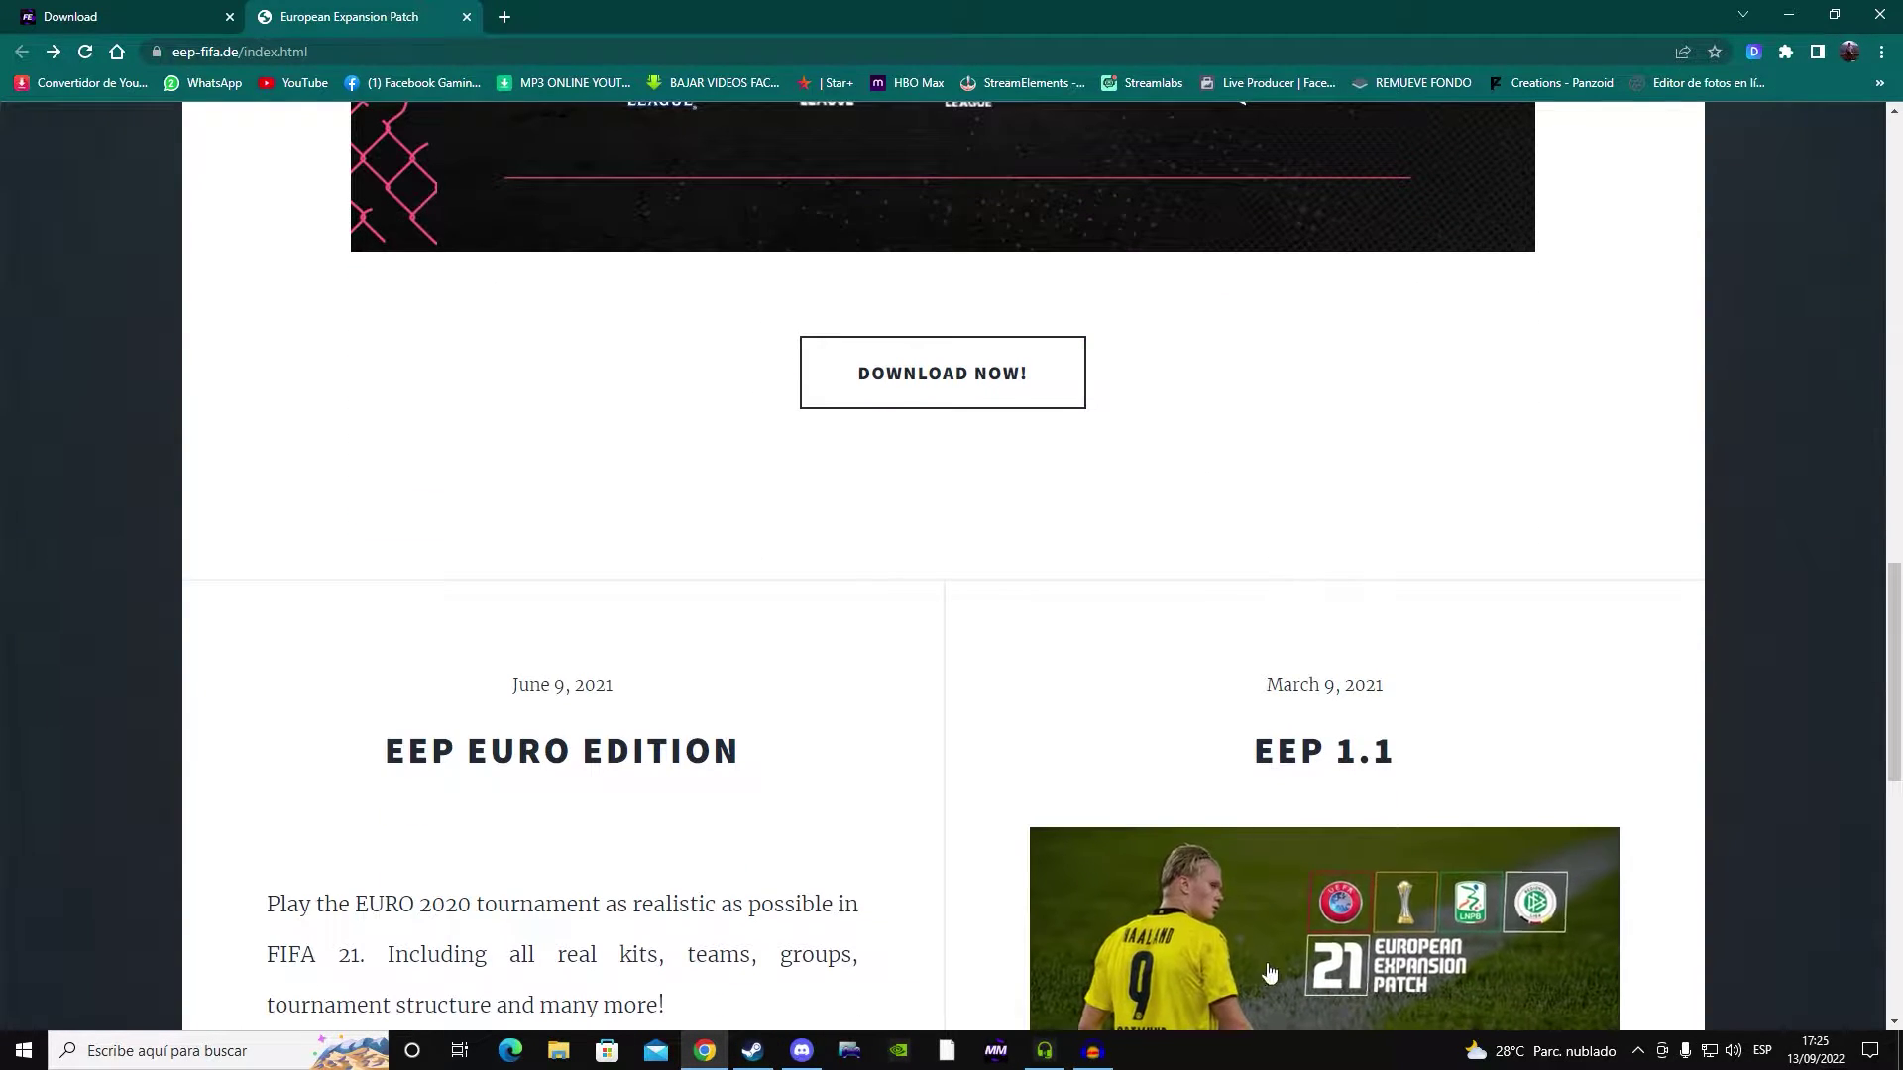
pyautogui.click(1789, 15)
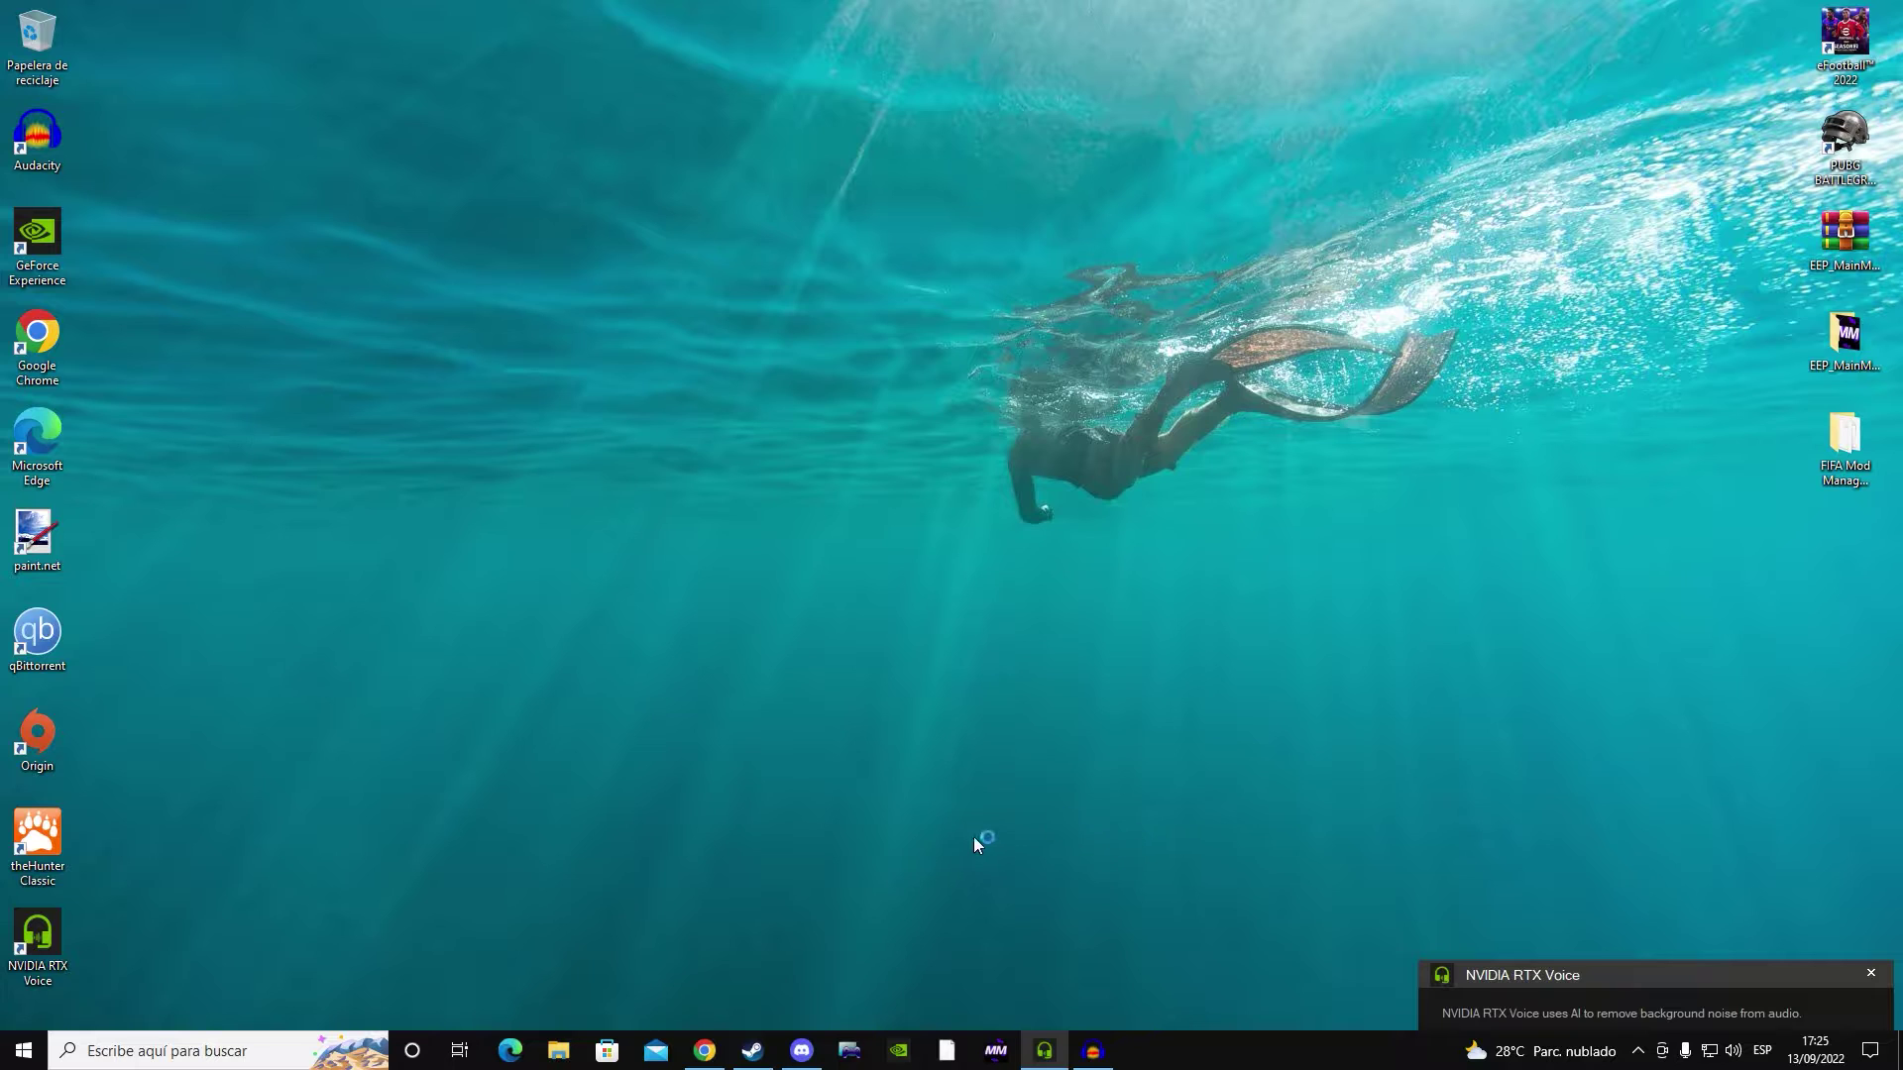
pyautogui.moveTo(1098, 1052)
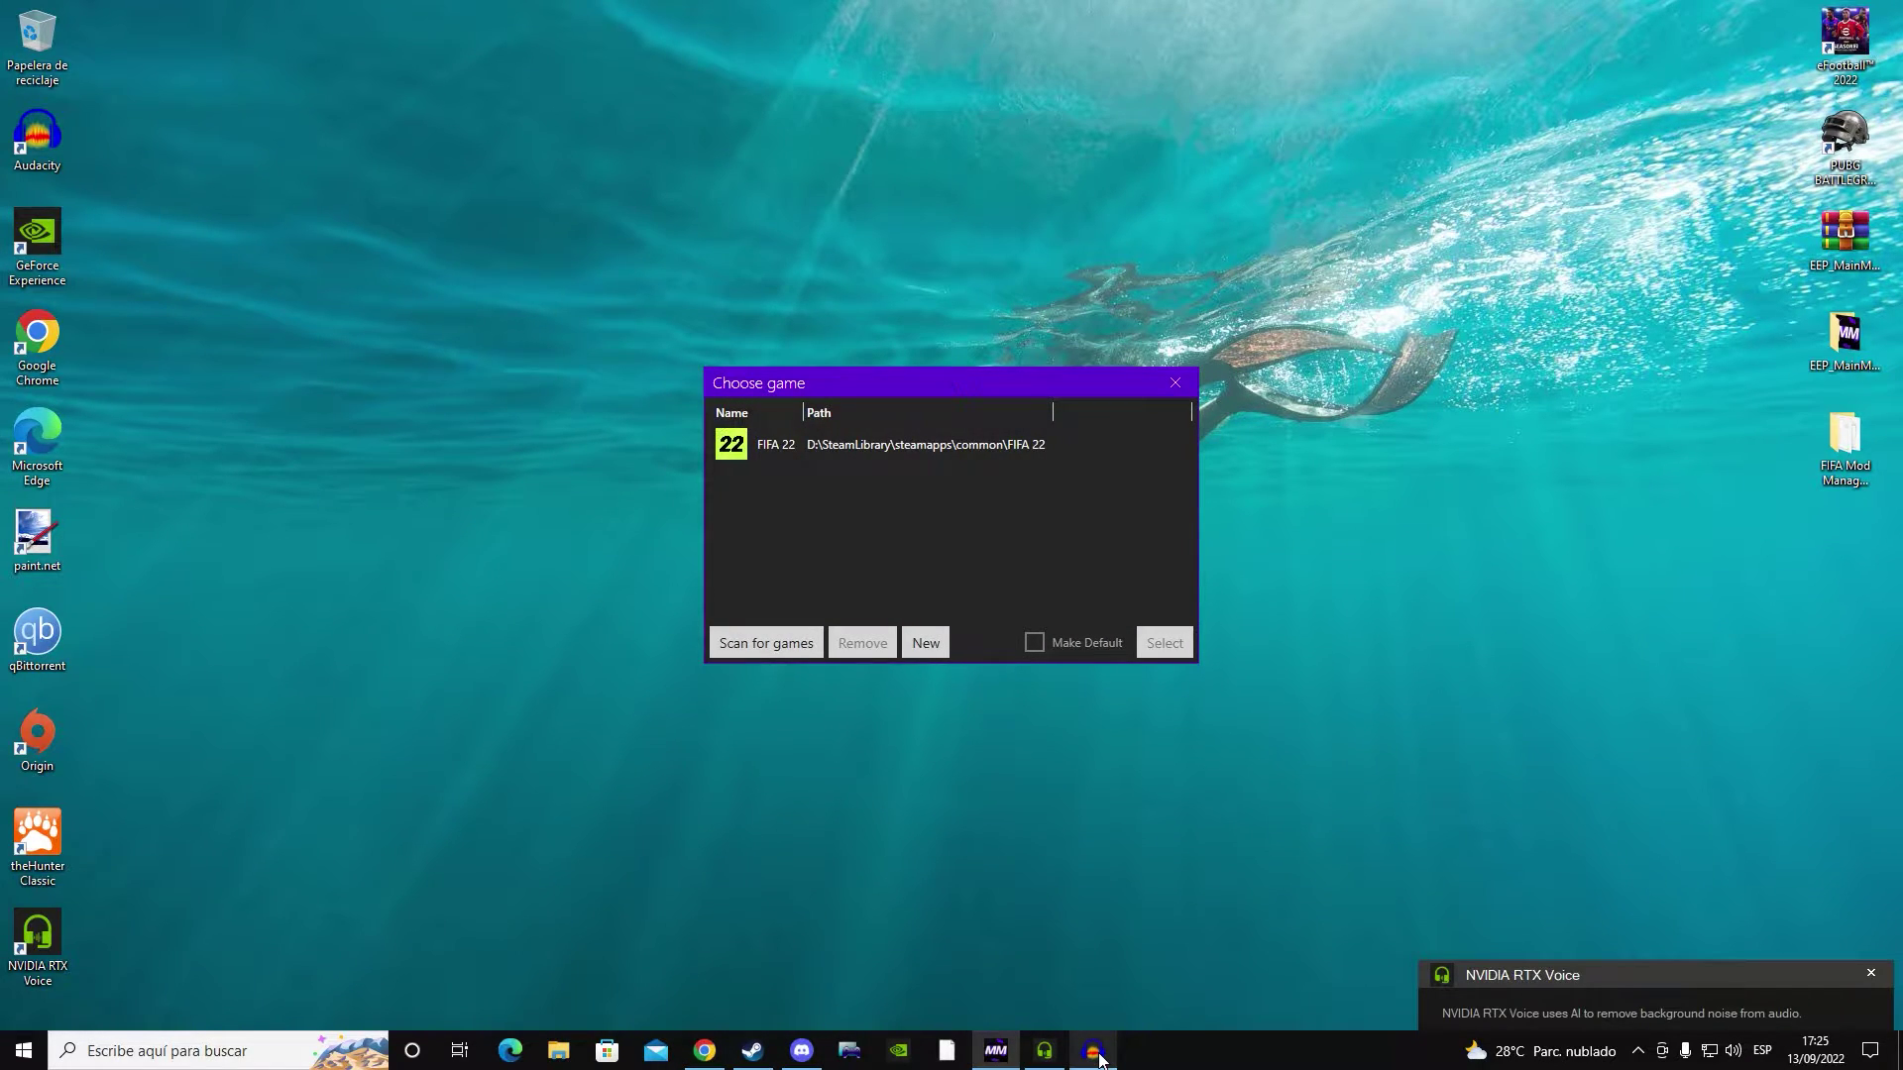
pyautogui.click(1098, 1054)
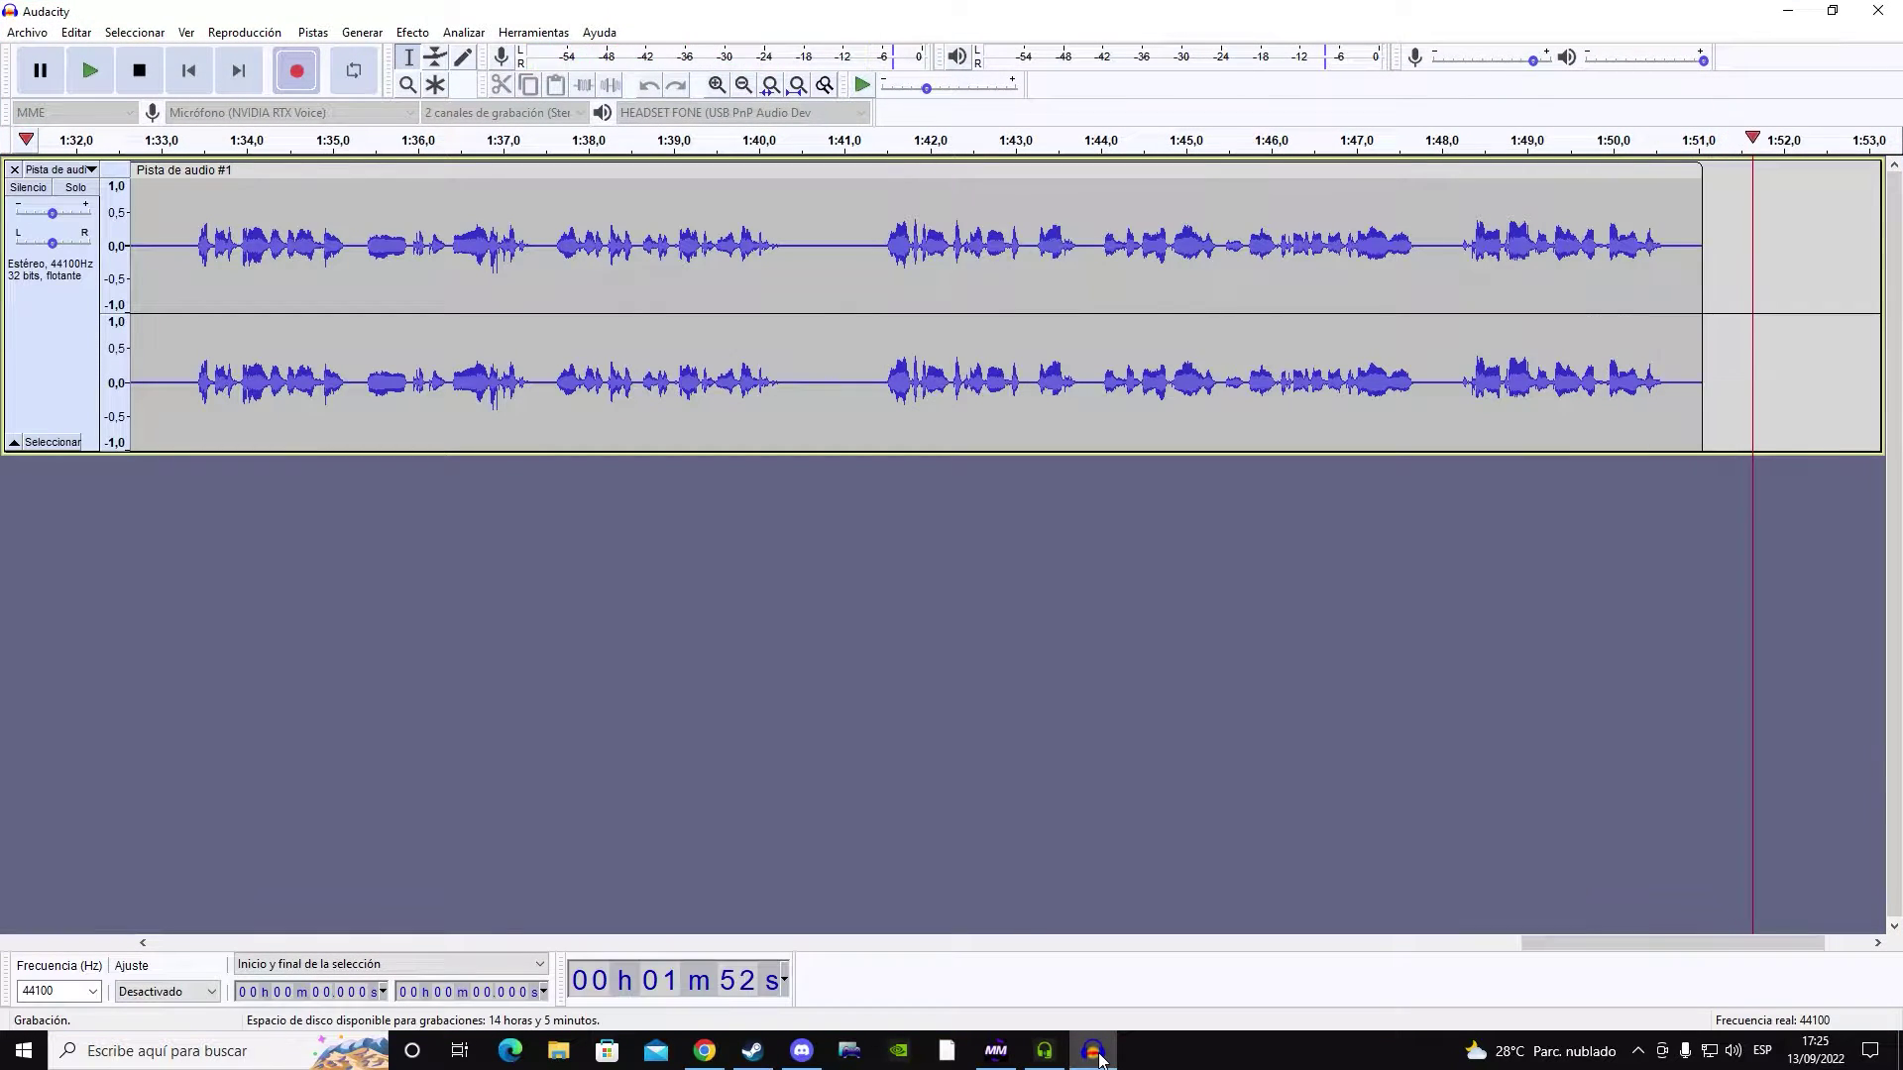
pyautogui.click(1098, 1054)
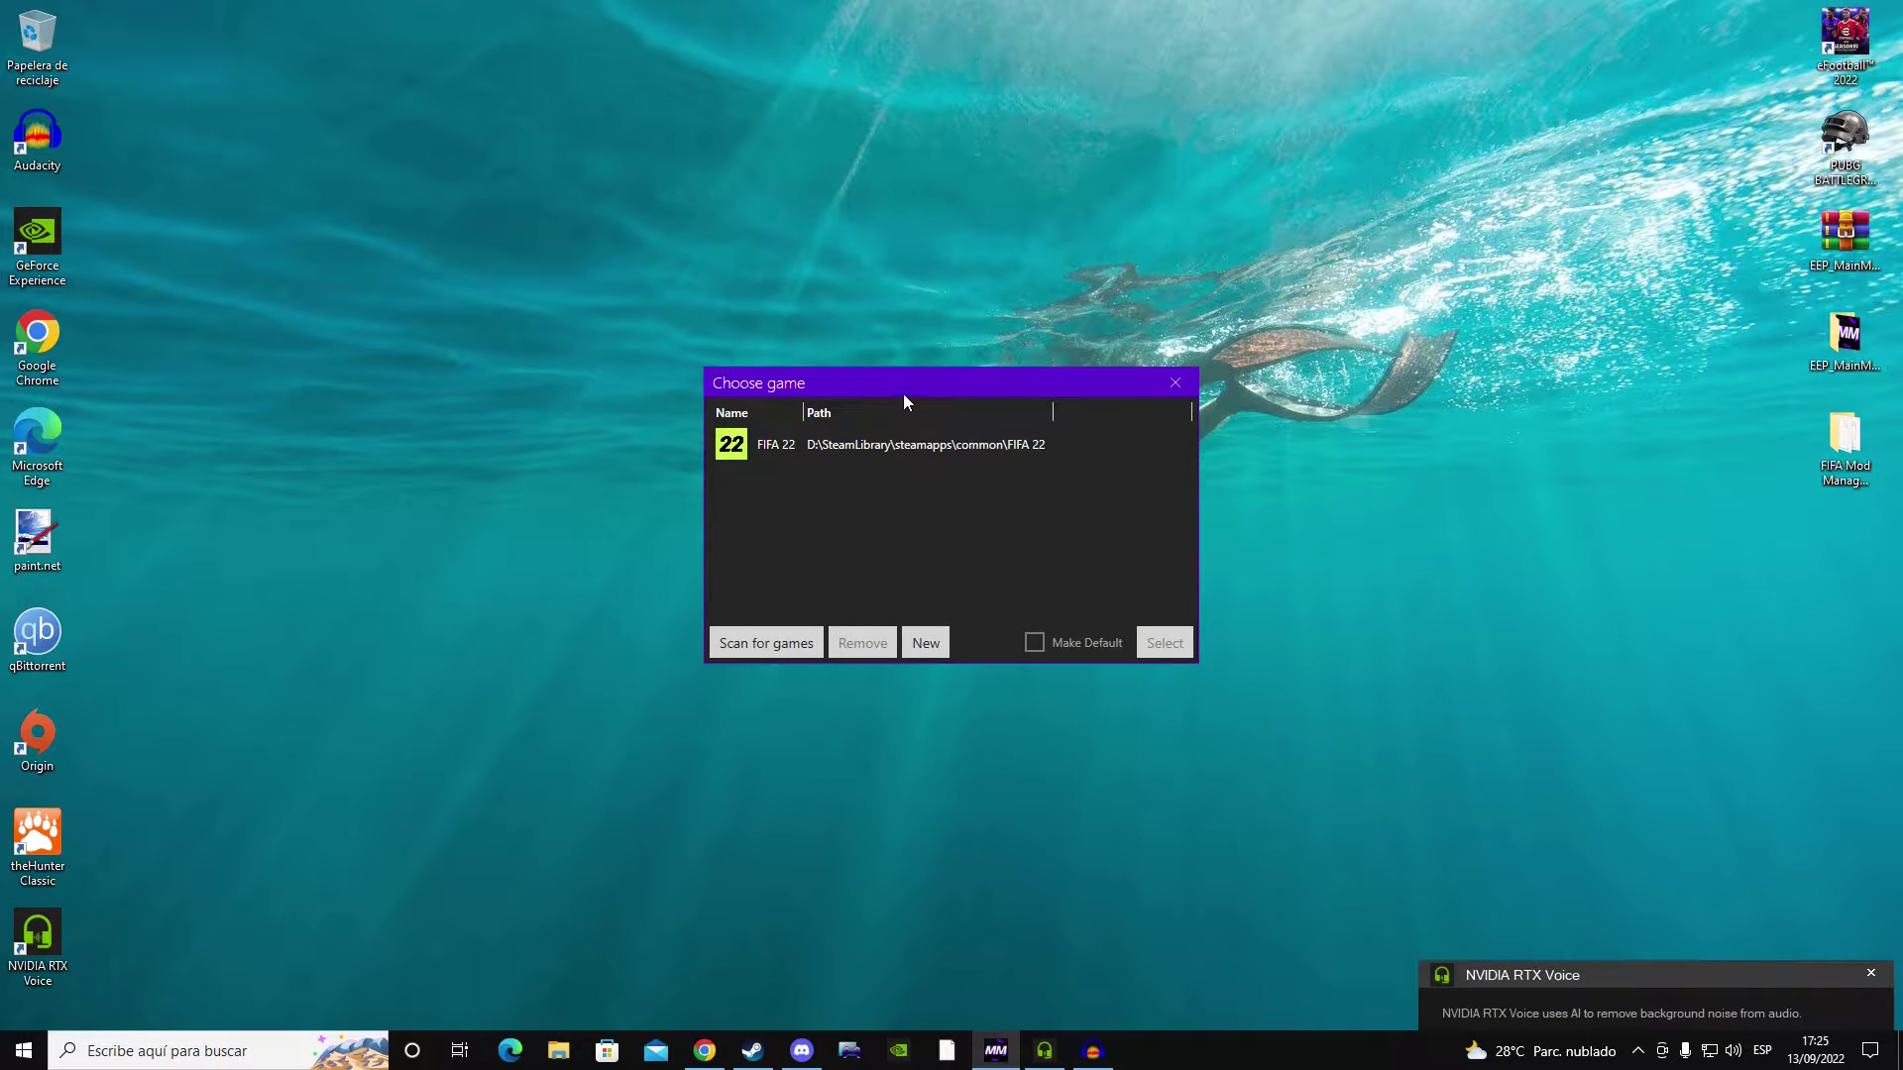
# Load FIFA 22 from D:\SteamLibrary\steamapps\common\FIFA 22 as the game in FIFA Mod Manager
pyautogui.moveTo(900, 394); pyautogui.dragTo(886, 373)
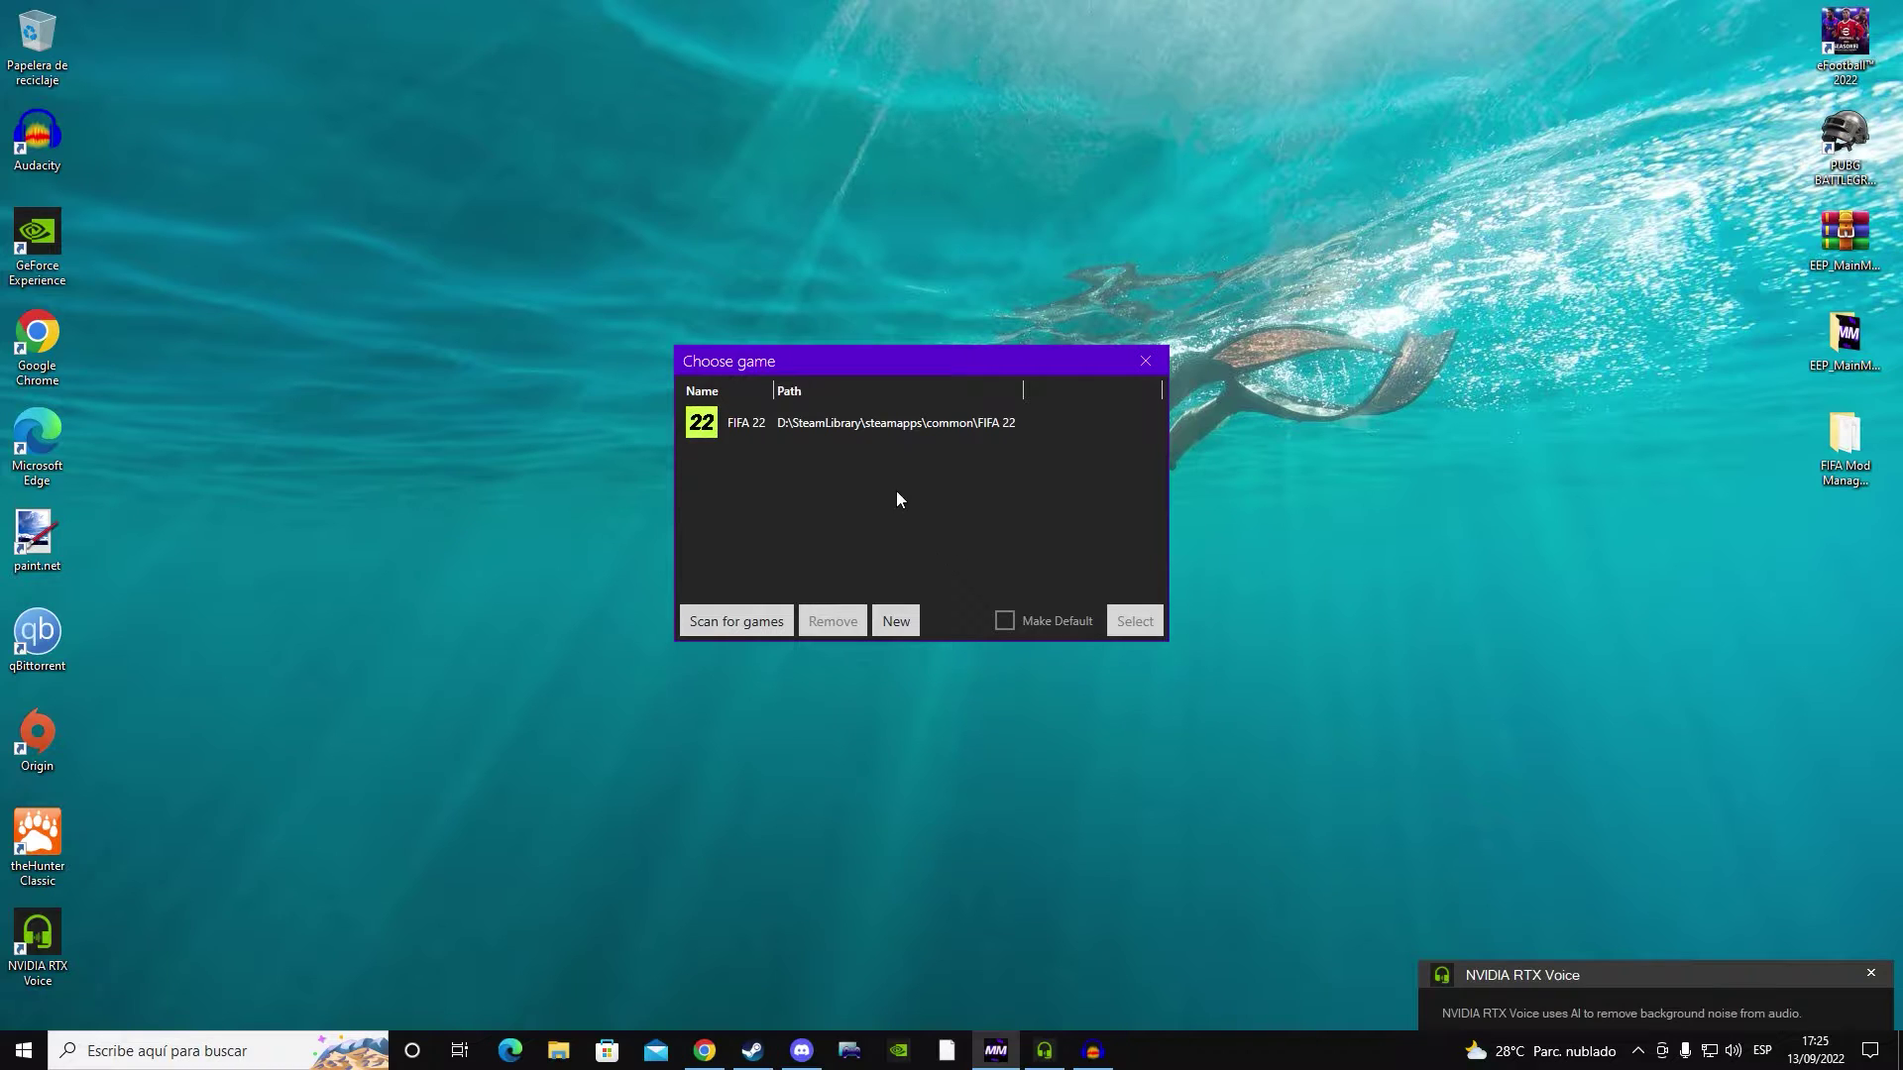
pyautogui.click(862, 433)
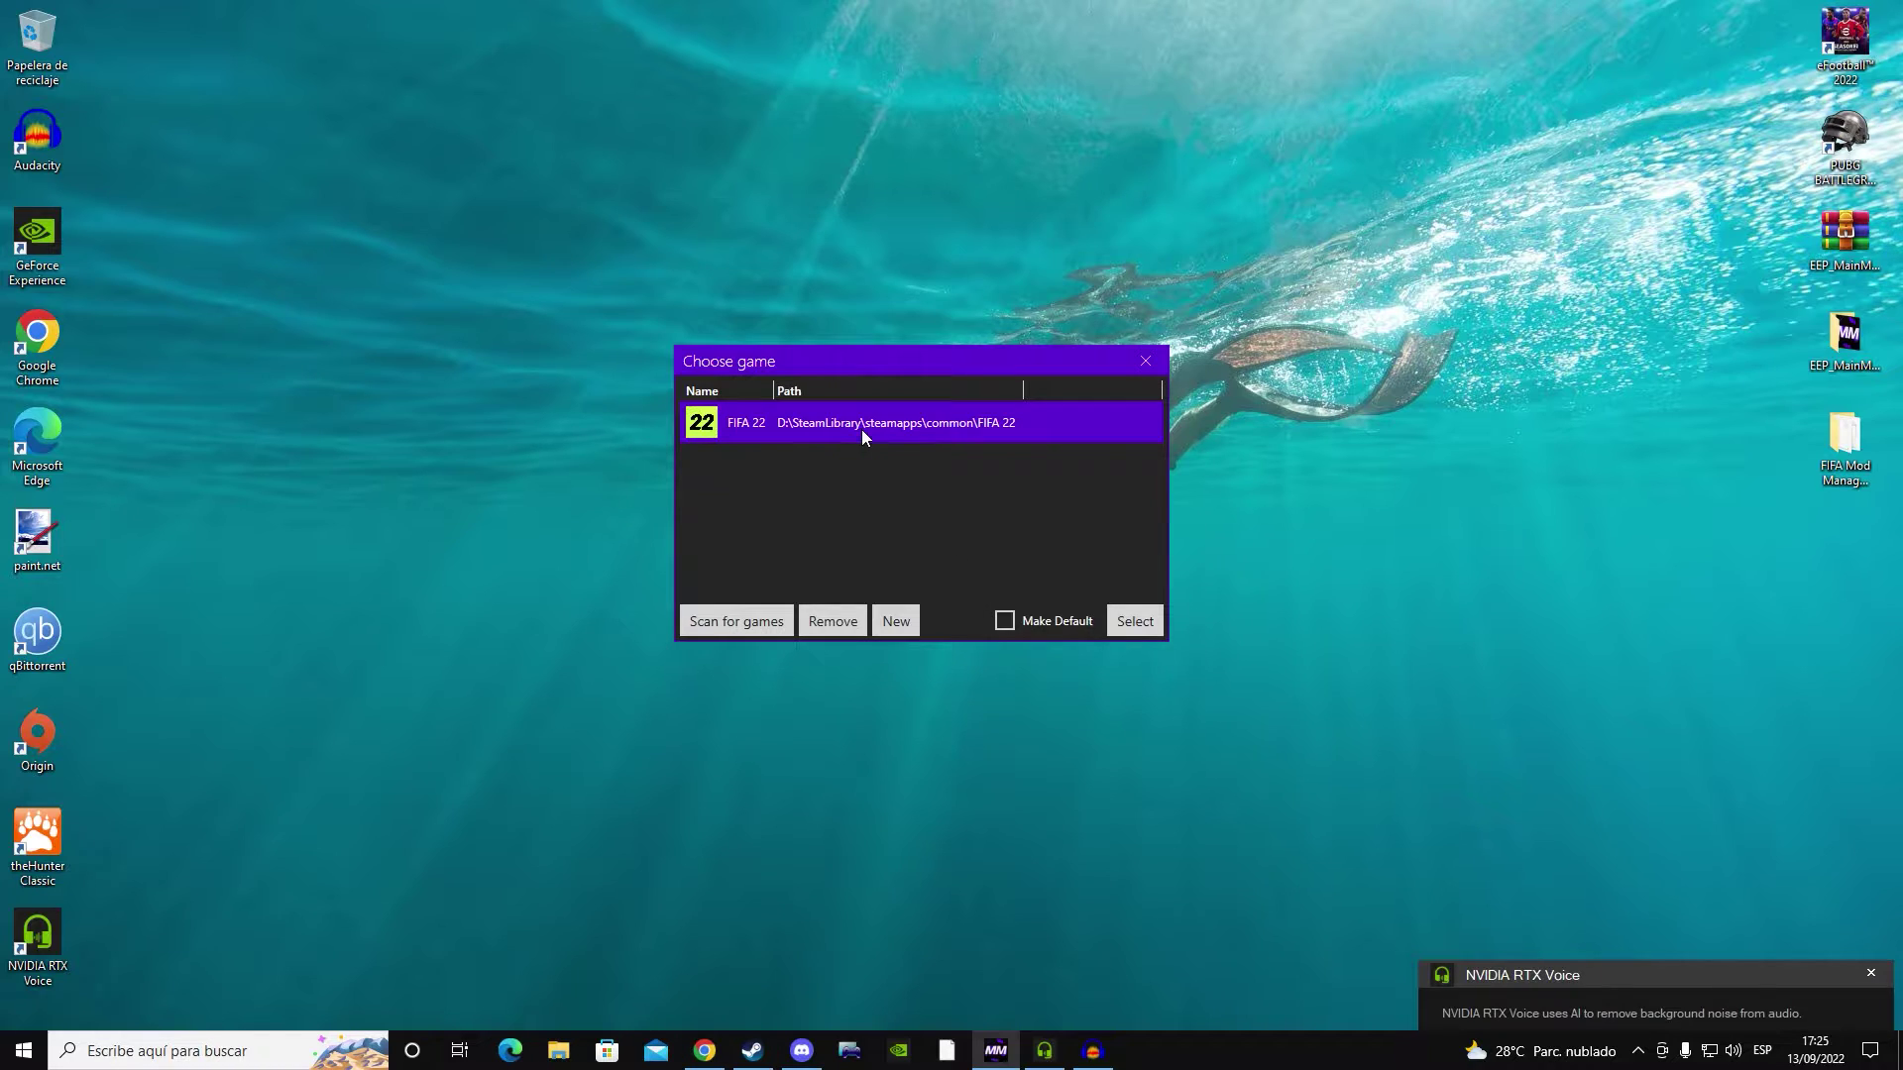
pyautogui.click(1135, 622)
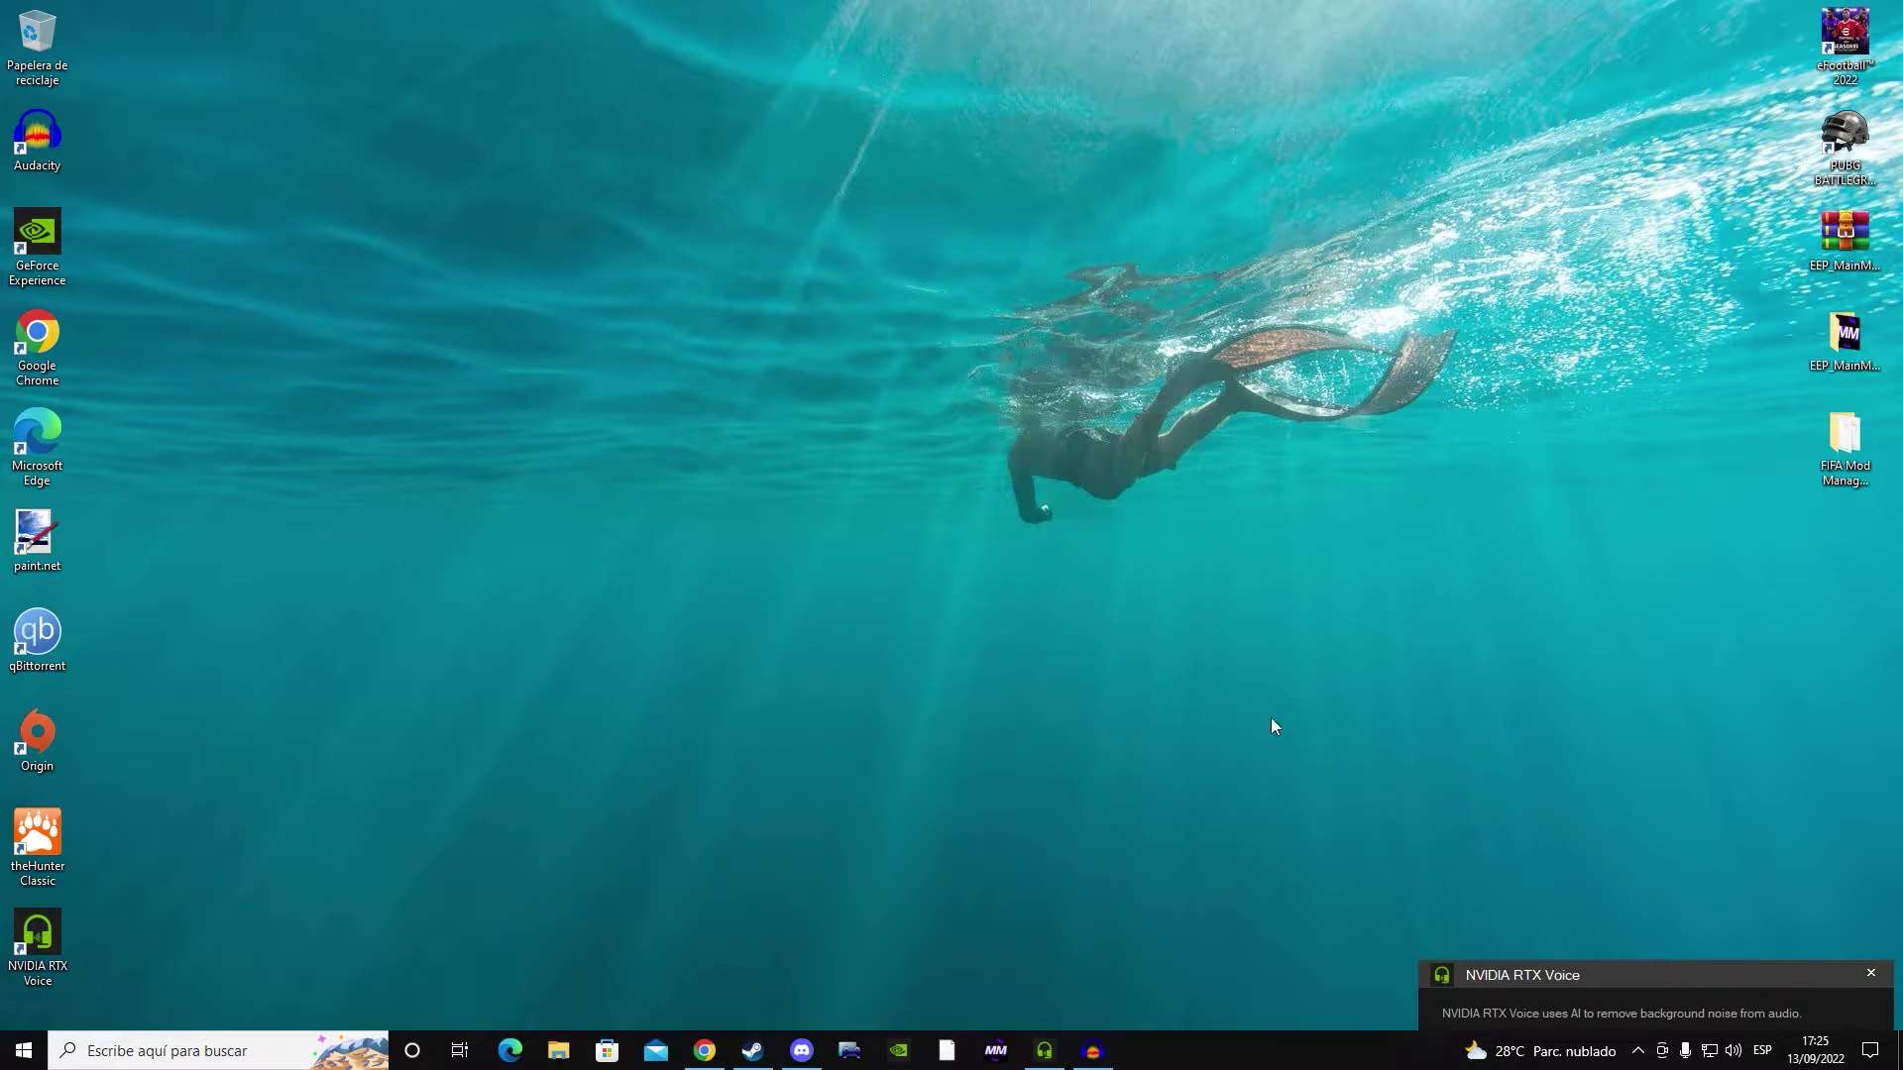
pyautogui.moveTo(1078, 174); pyautogui.dragTo(953, 240)
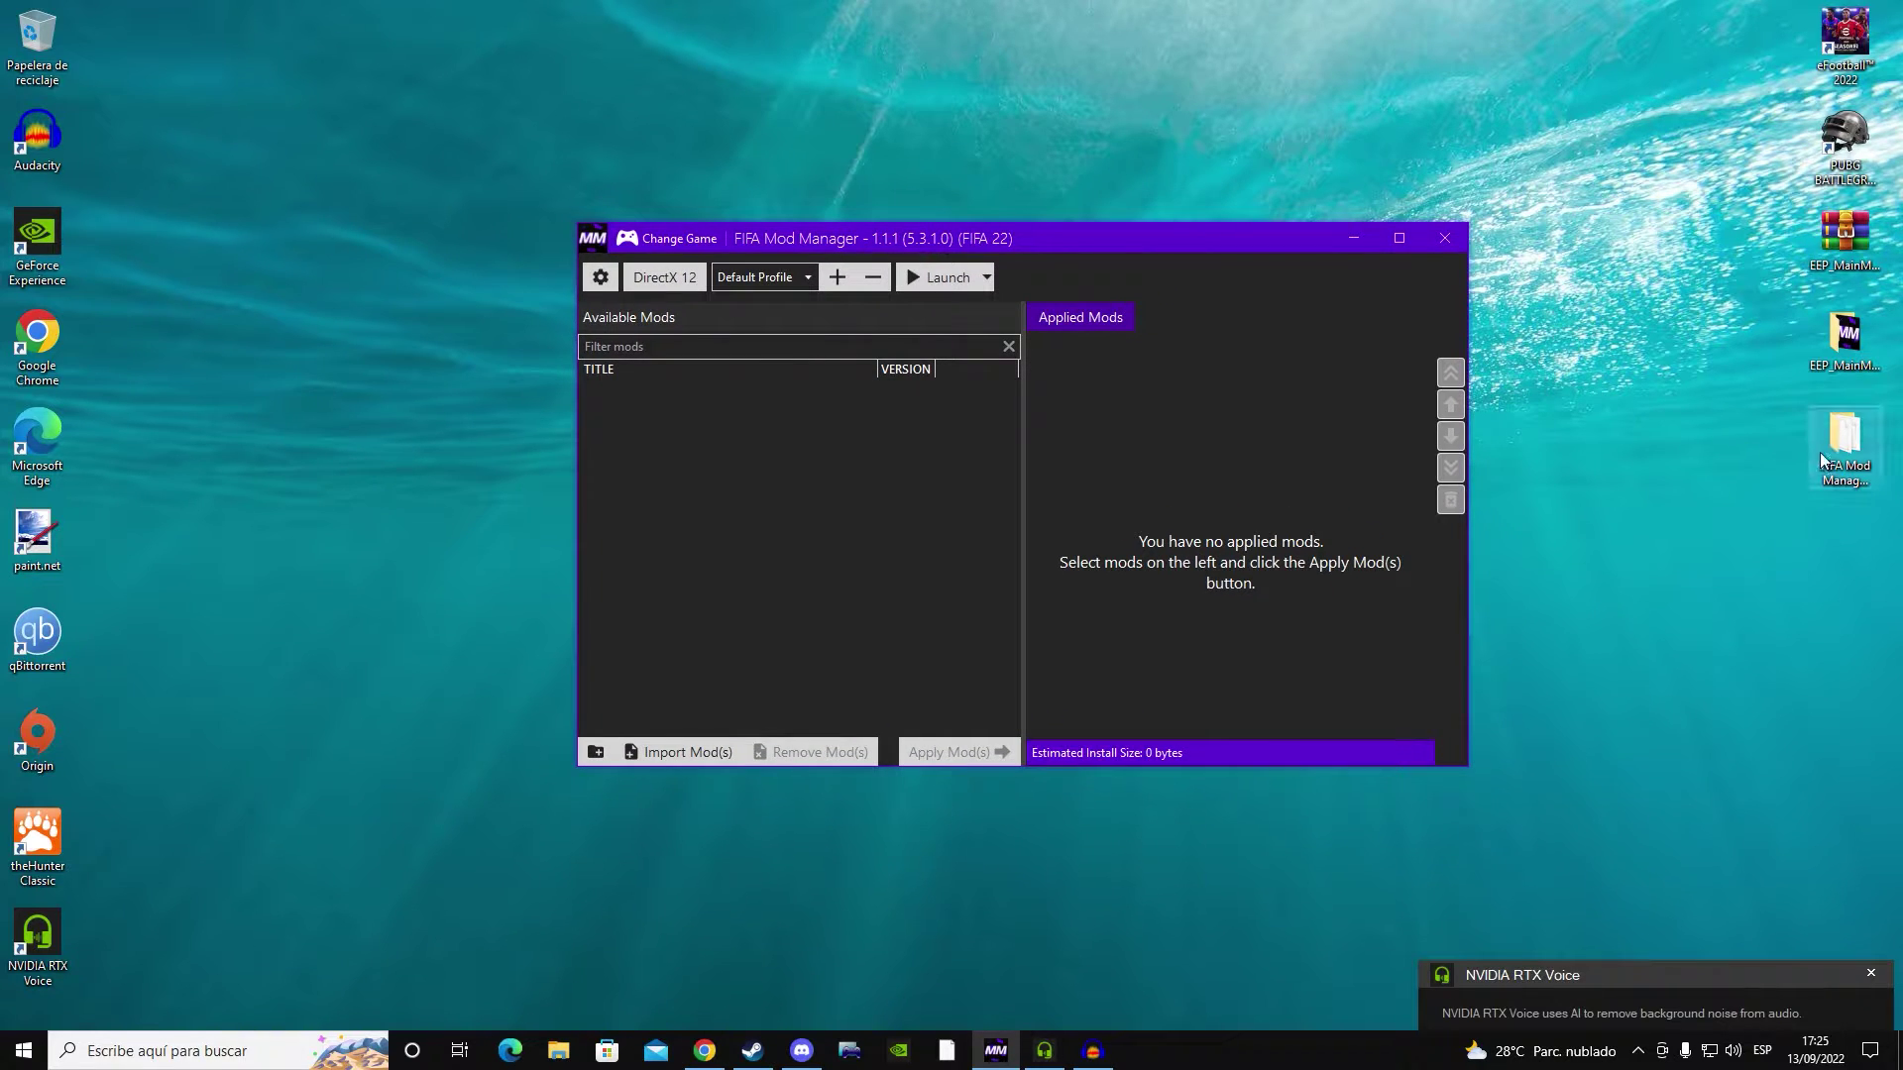
# Import the EEP2_0_Update2_TU17_MainMod file from the EEP_MainMod_2_0_Update2_TU17 folder on the desktop
pyautogui.click(1843, 352)
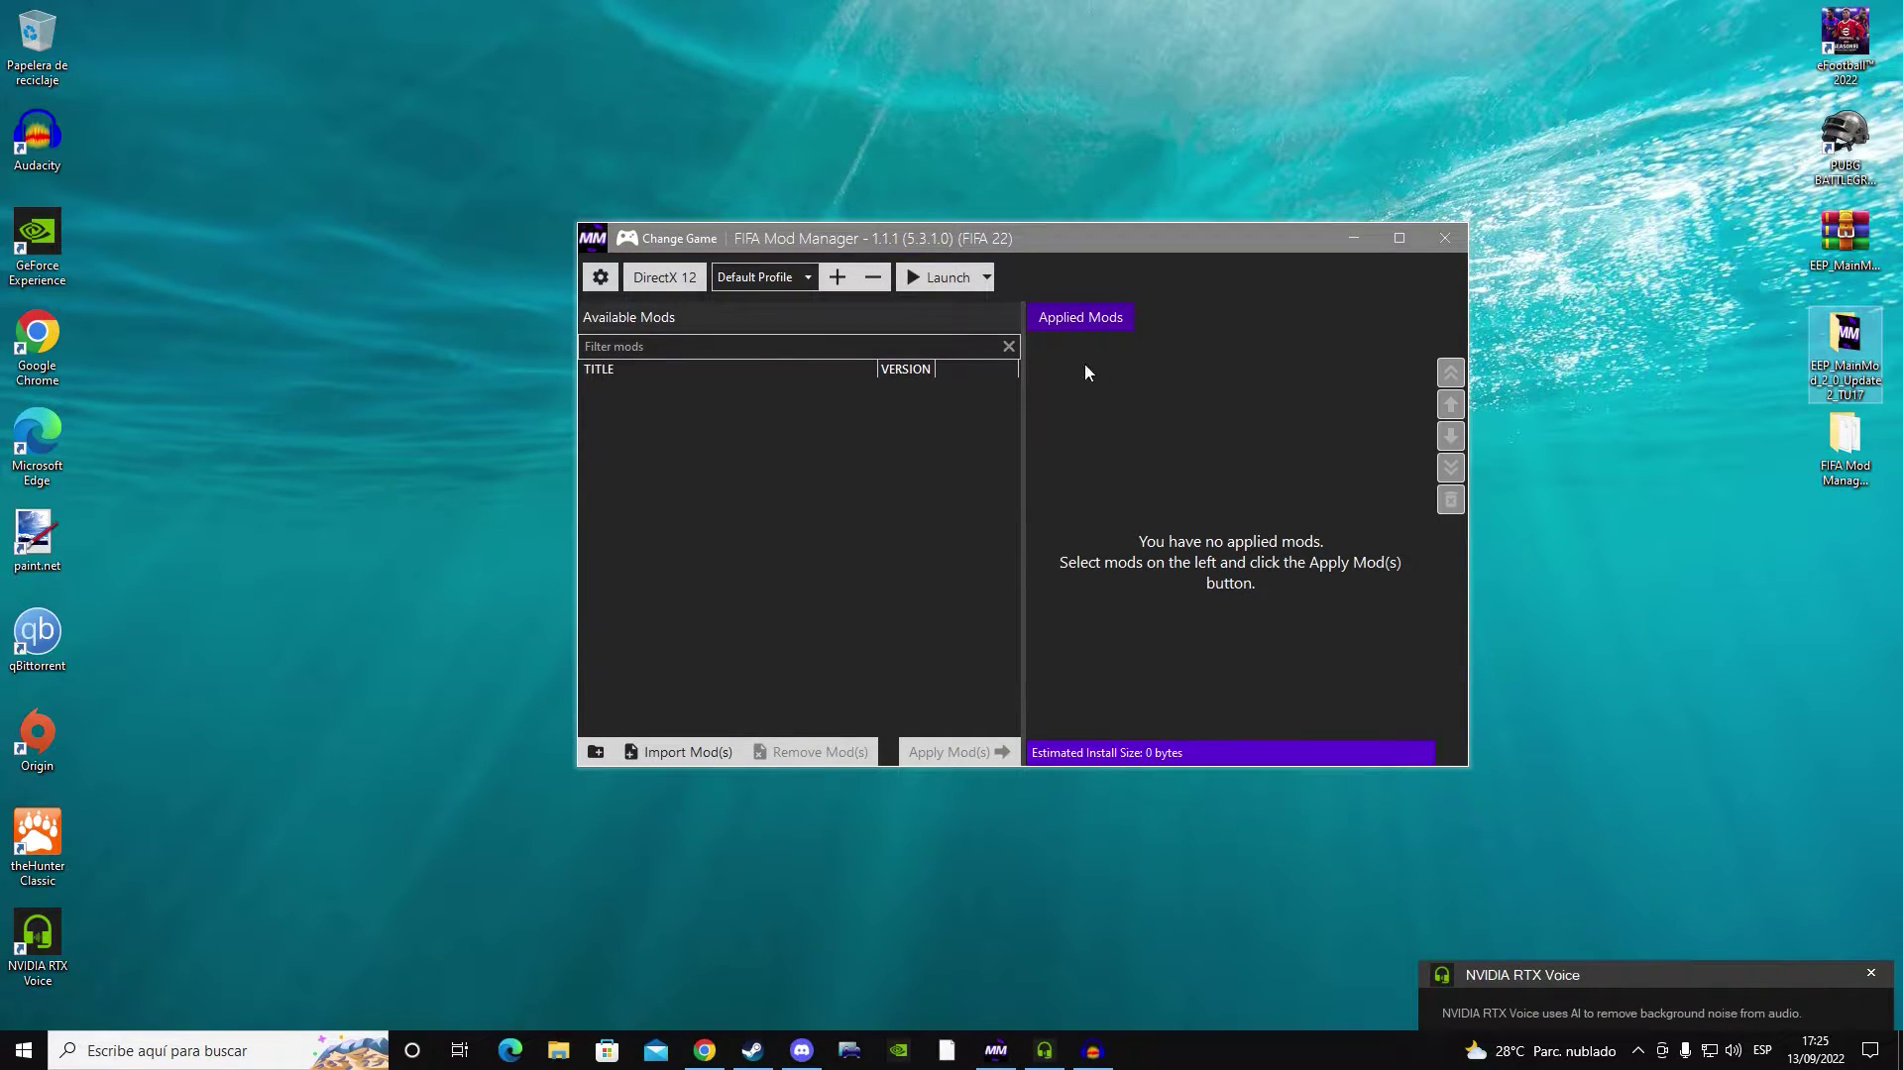
pyautogui.moveTo(1000, 243); pyautogui.dragTo(1027, 221)
pyautogui.click(705, 729)
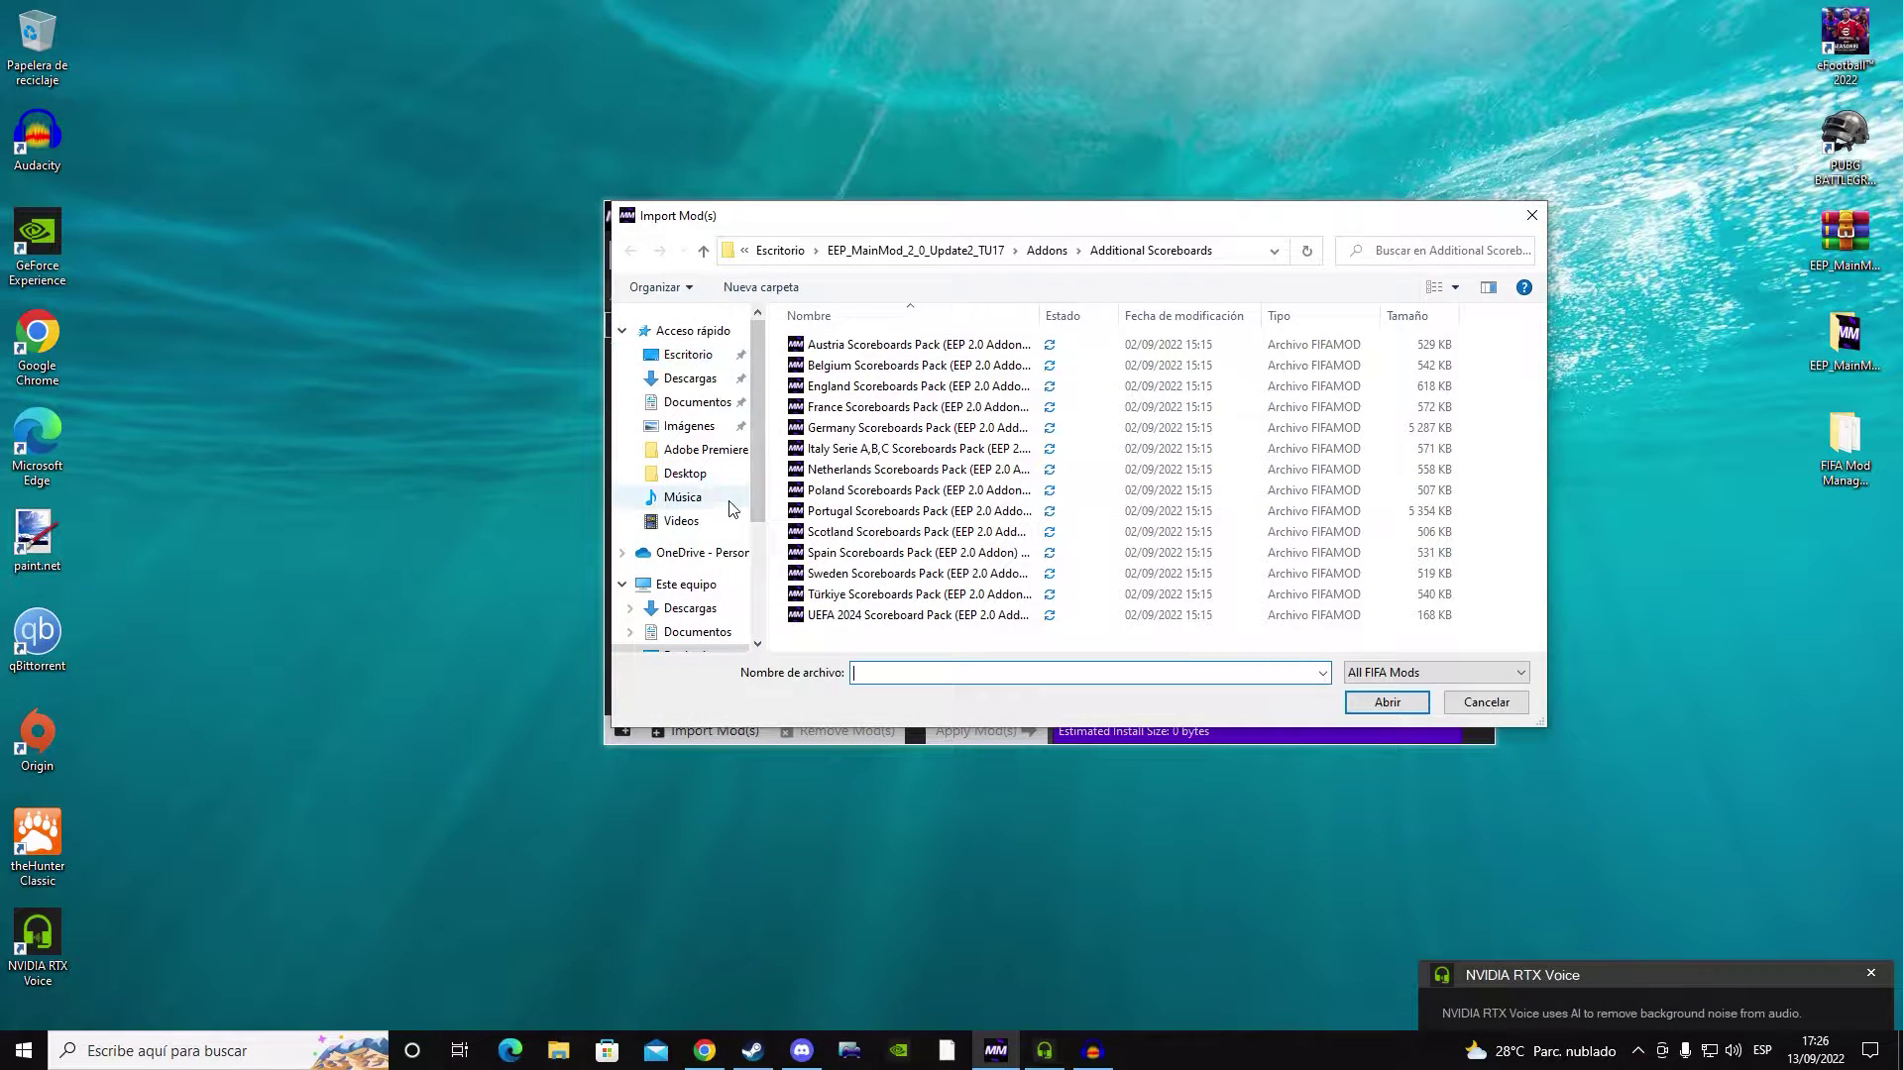
pyautogui.click(694, 355)
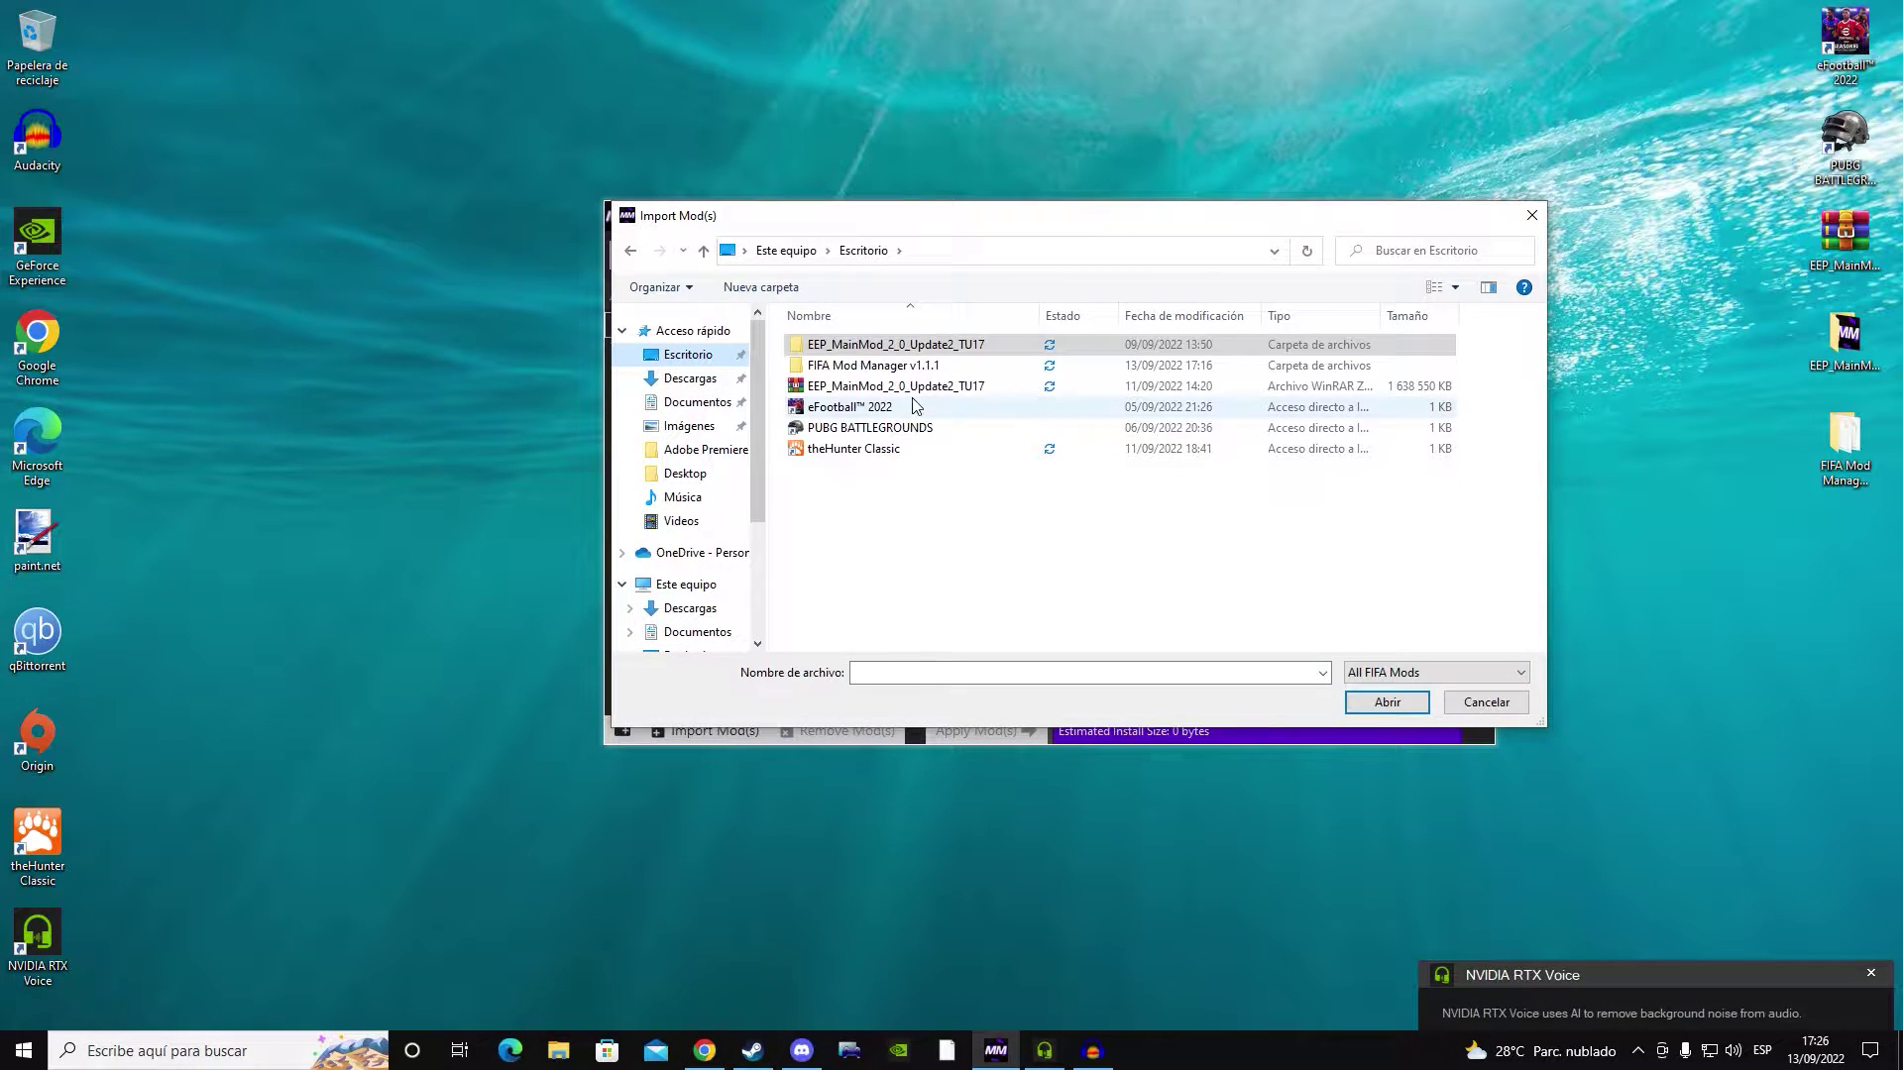
pyautogui.doubleClick(882, 347)
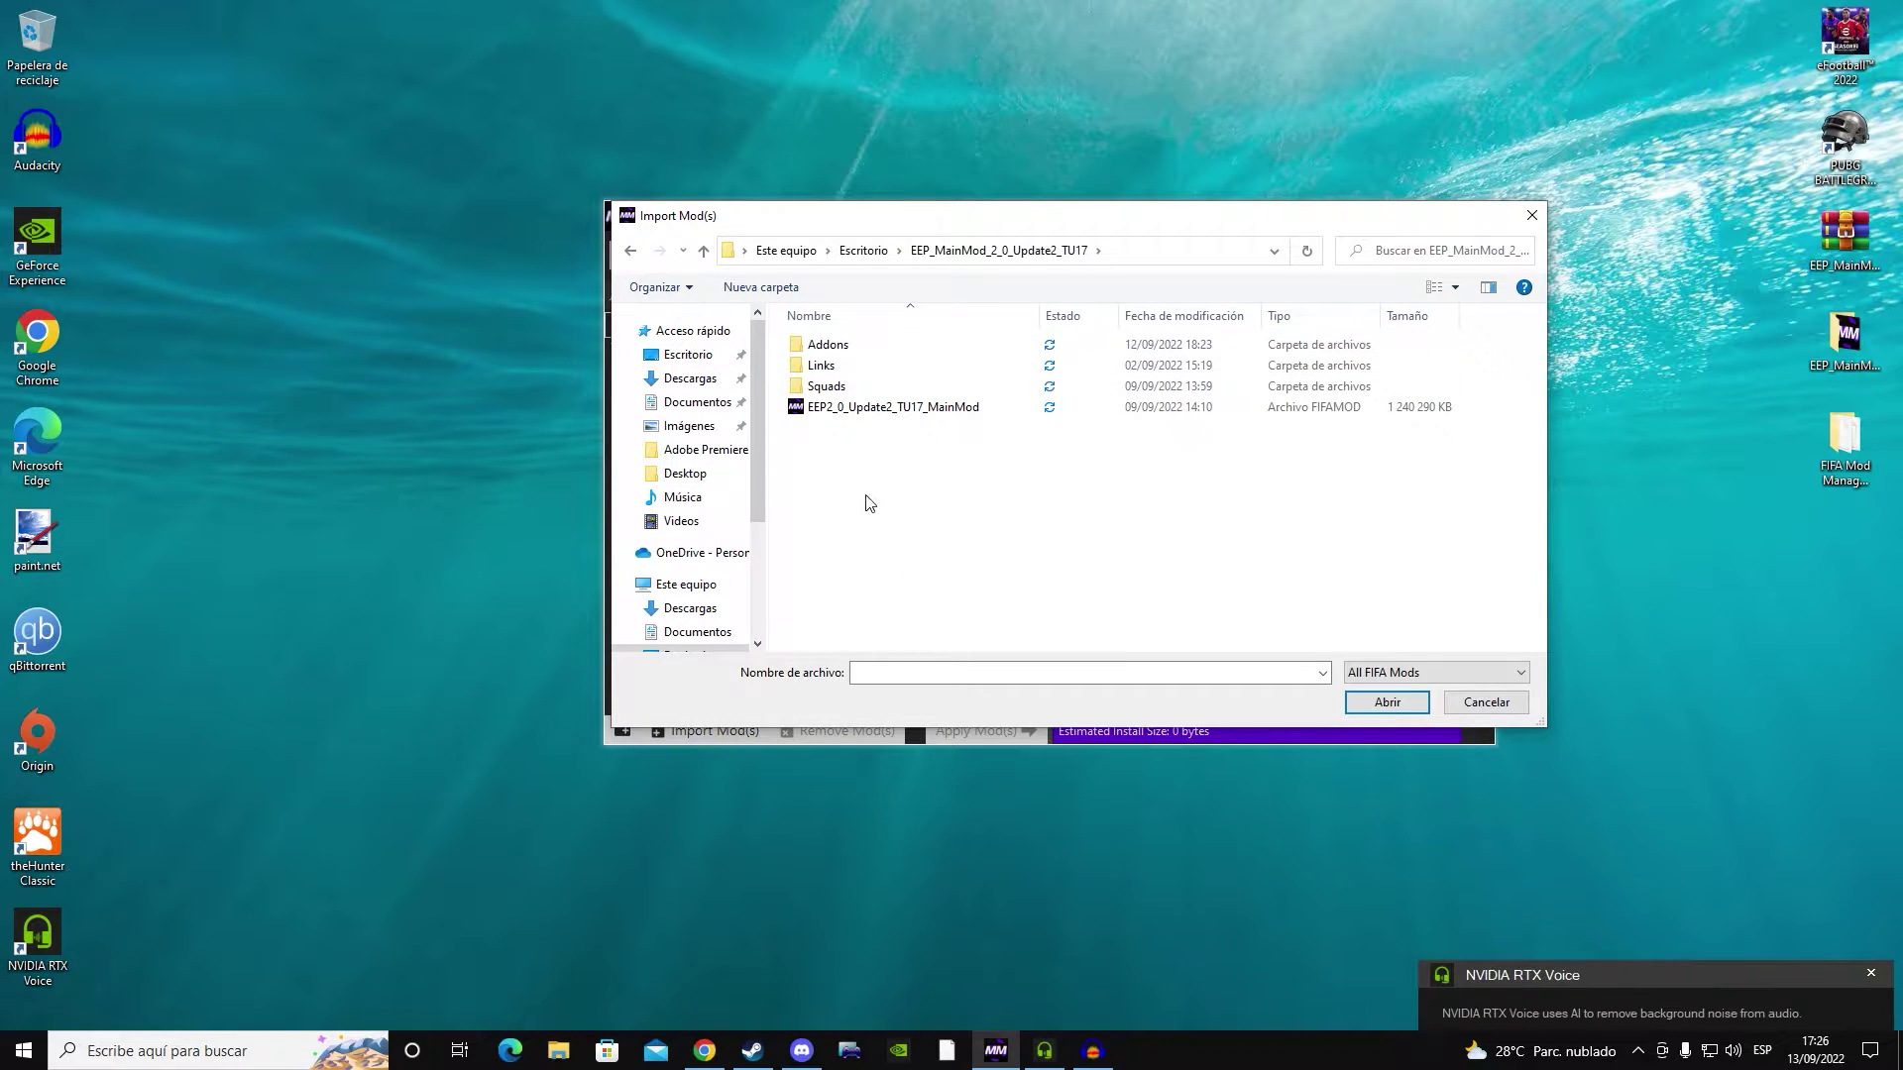
pyautogui.click(892, 414)
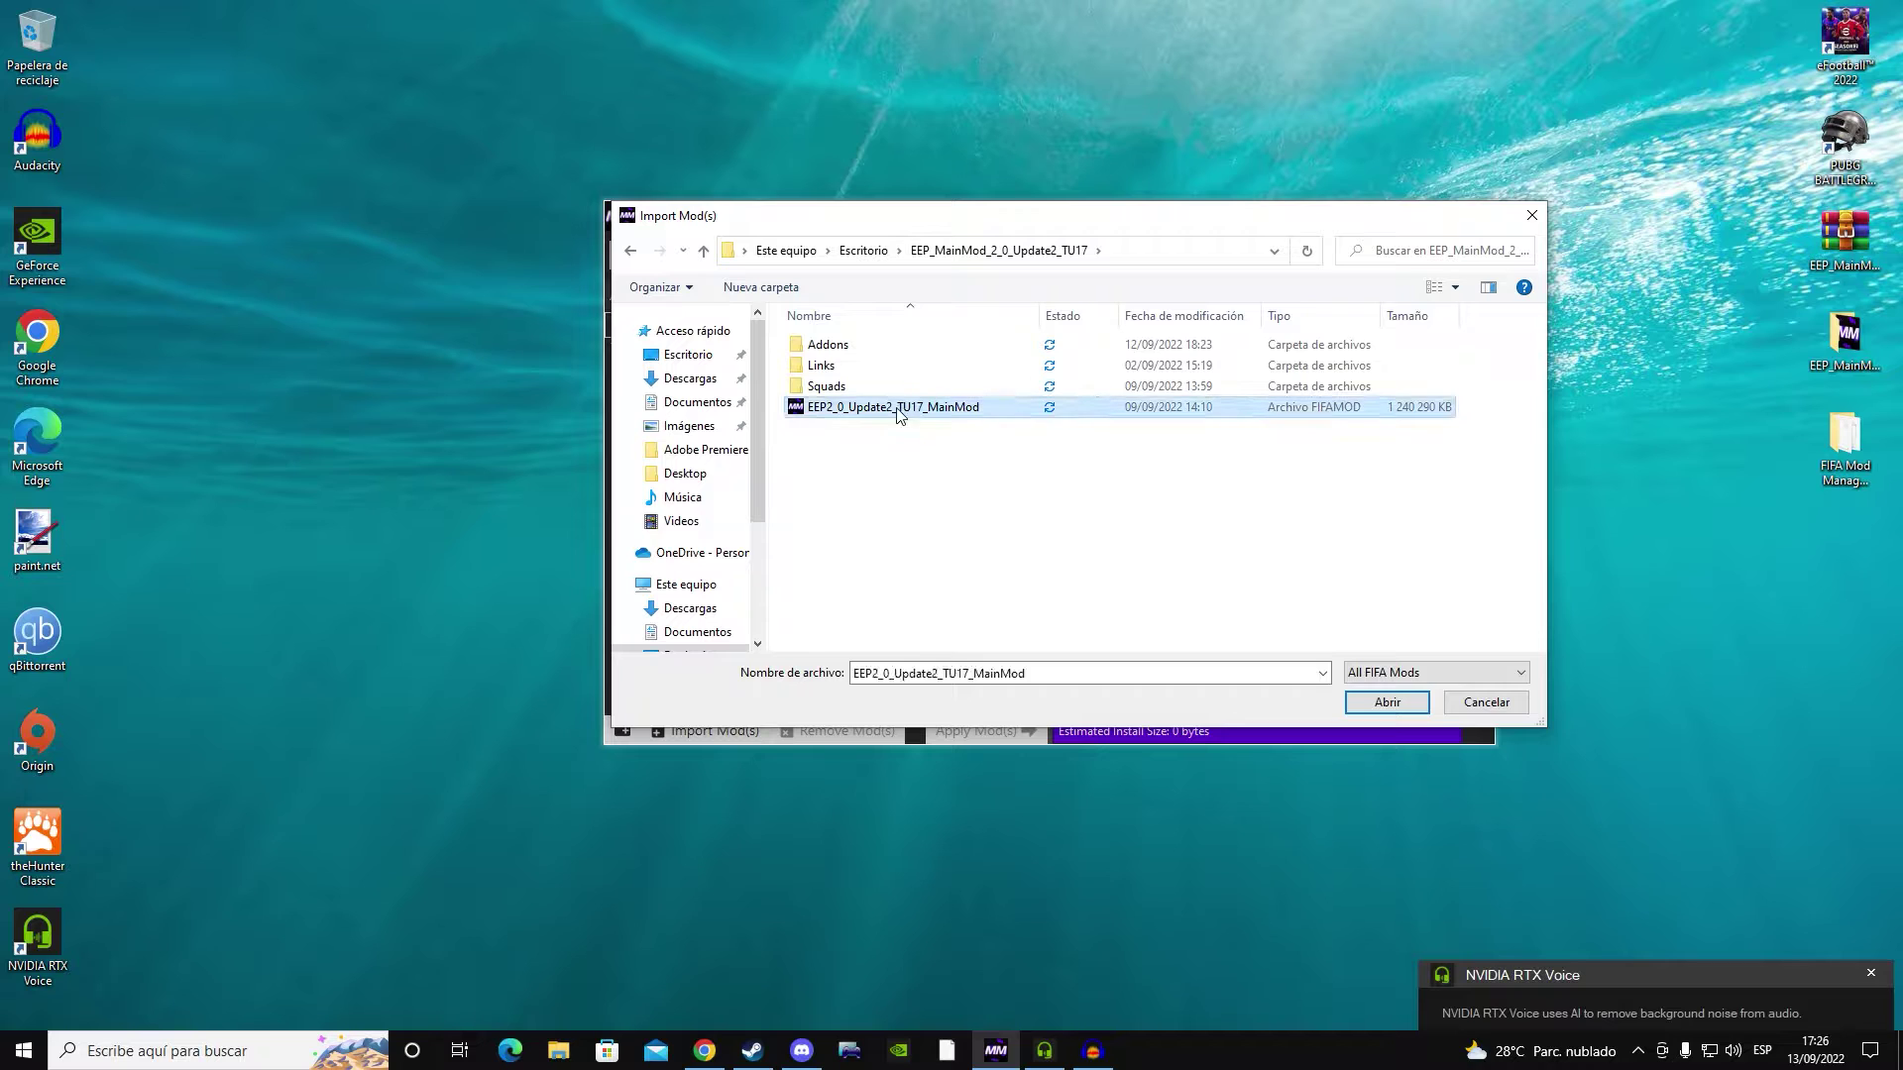
pyautogui.click(1385, 704)
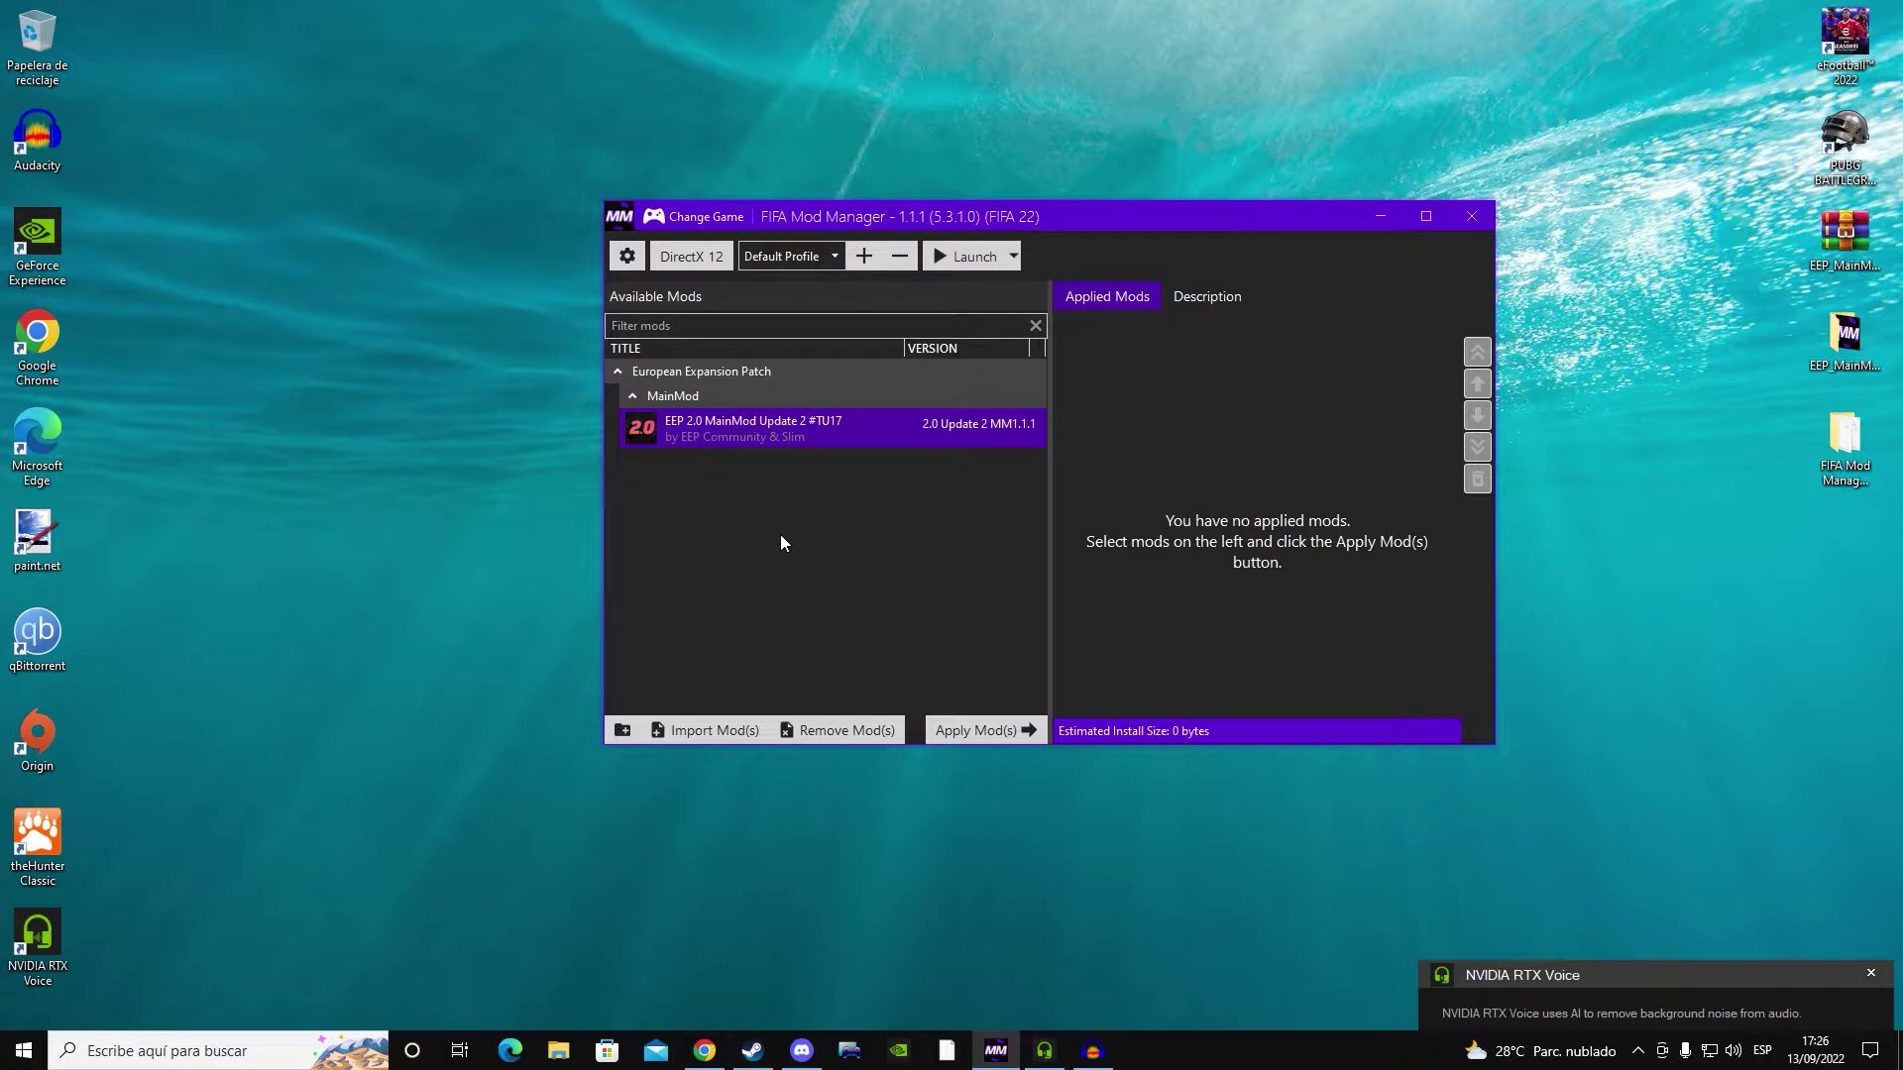
# Start another mod import and open the Addons folder inside EEP_MainMod_2_0_Update2_TU17
pyautogui.click(714, 731)
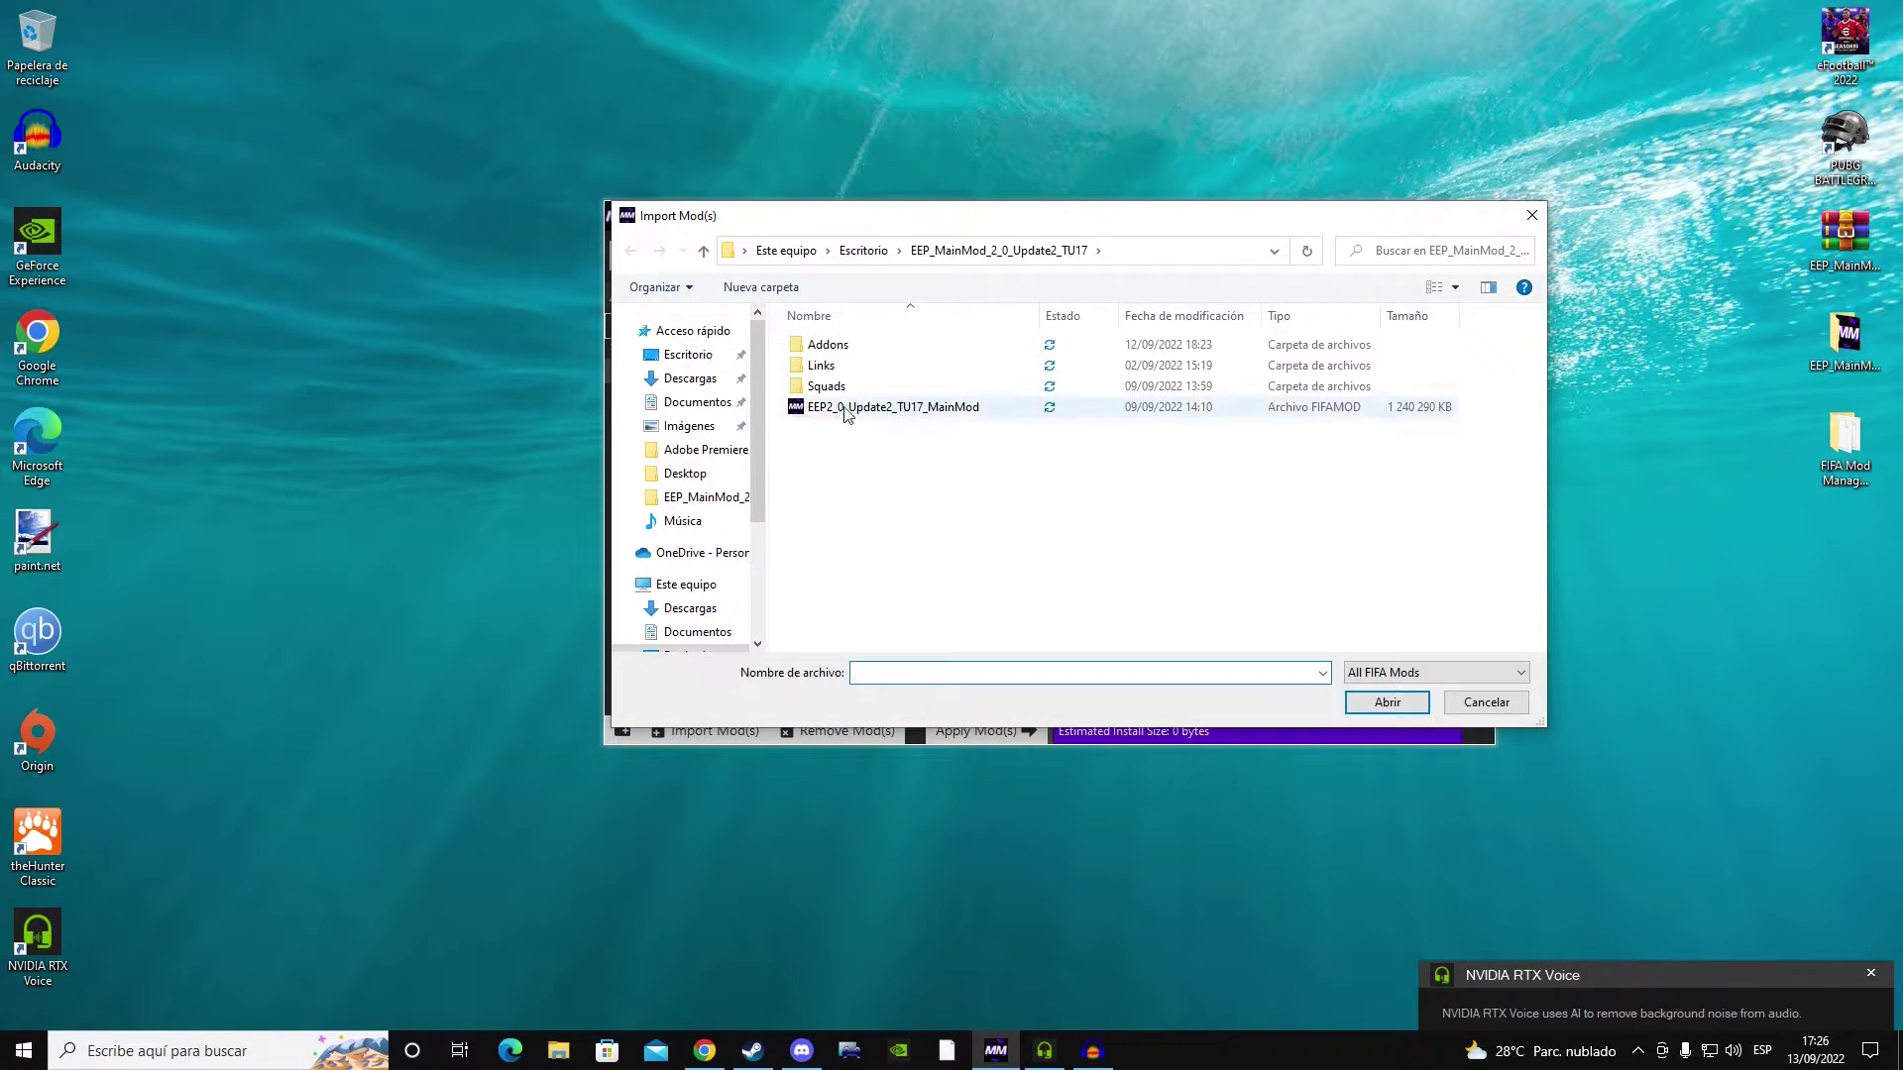
pyautogui.moveTo(941, 225); pyautogui.dragTo(902, 223)
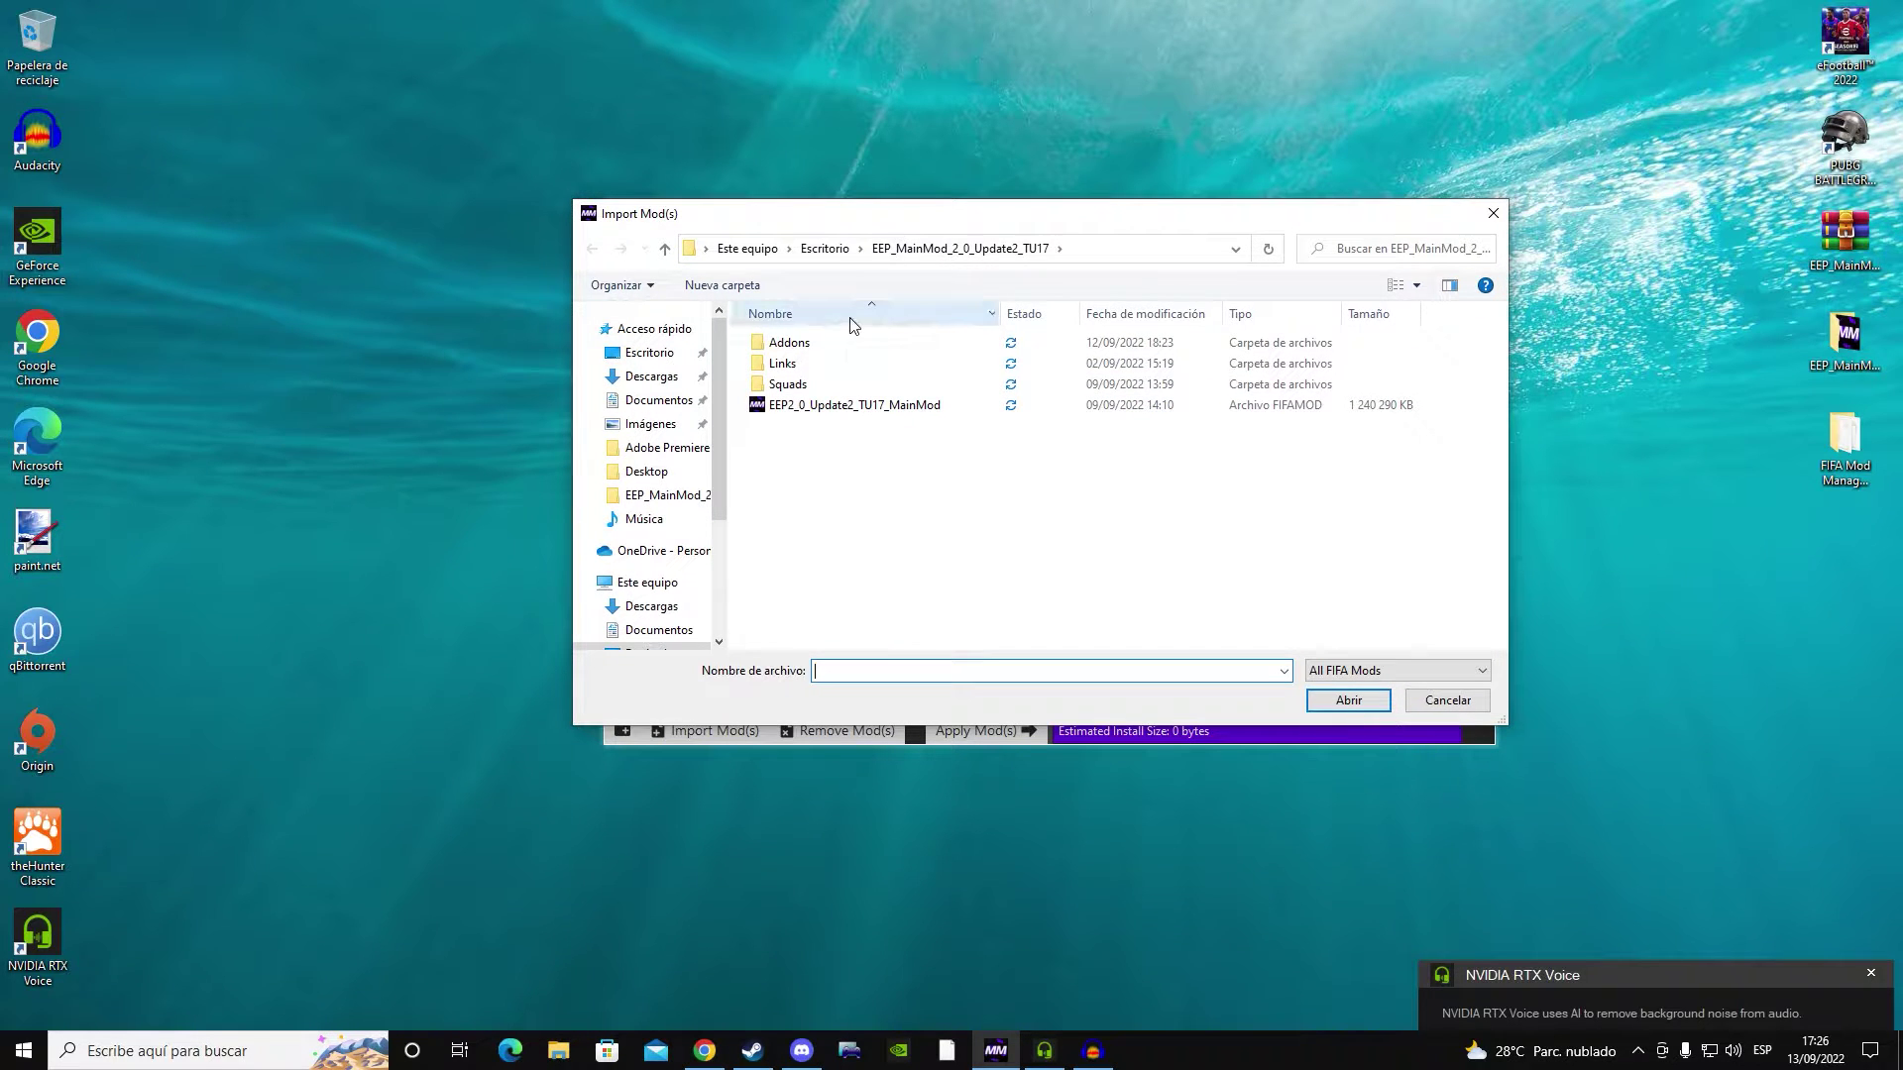
pyautogui.doubleClick(823, 347)
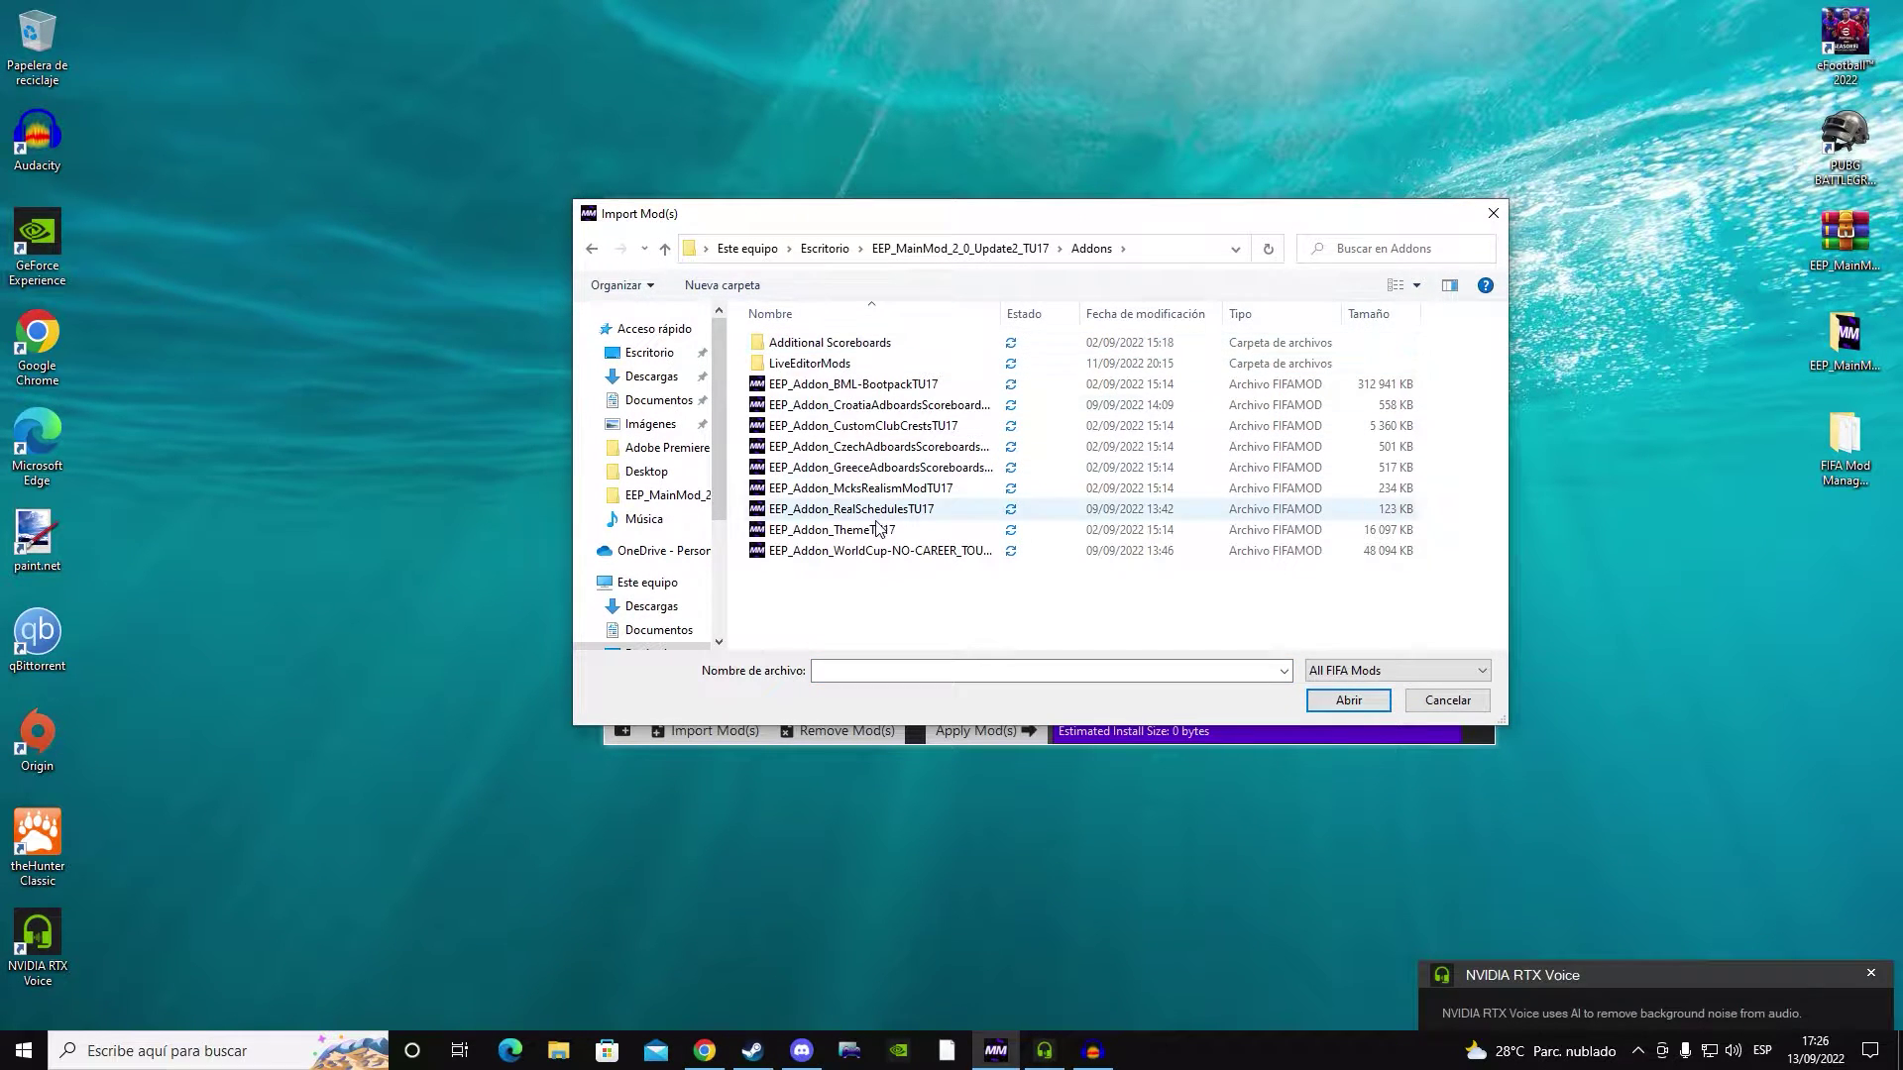
# Look over the World Cup, Theme, RealSchedules, McksRealismMod and BML-Bootpack add-on files
pyautogui.click(870, 553)
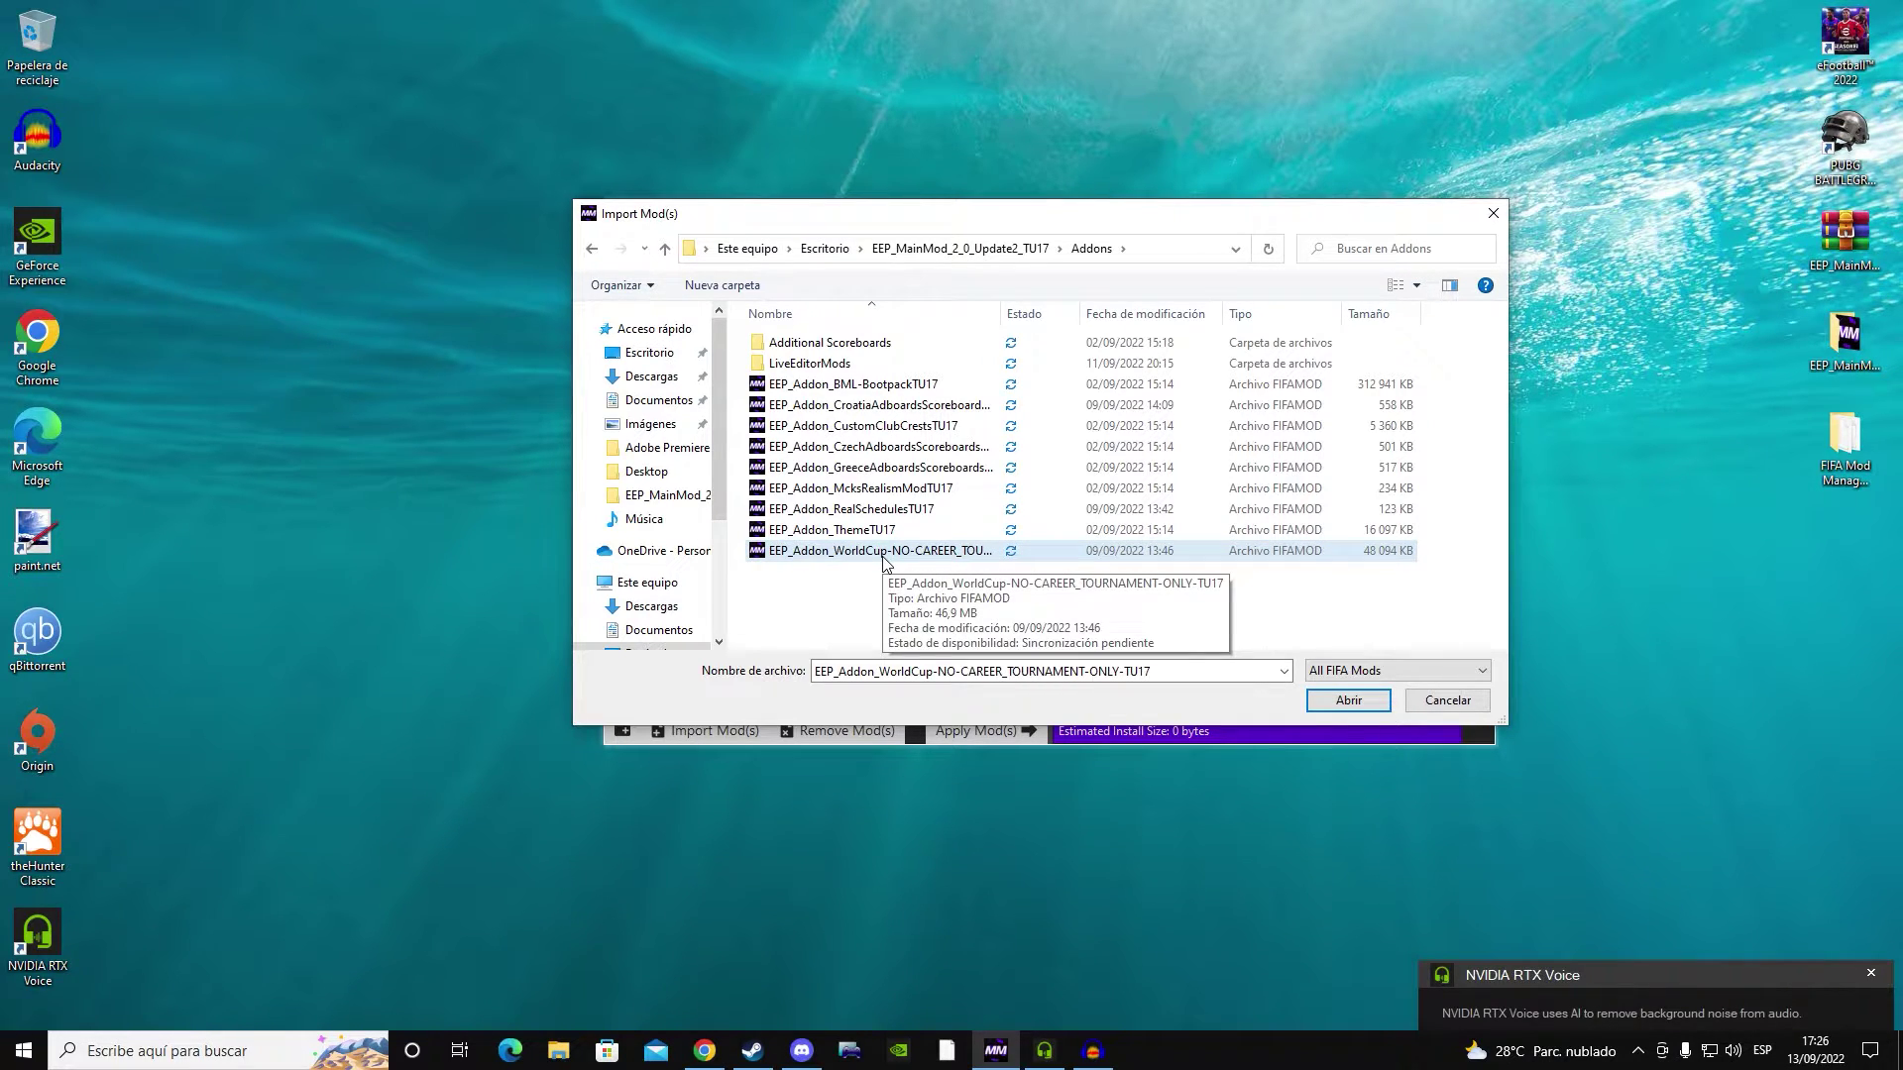
pyautogui.click(863, 532)
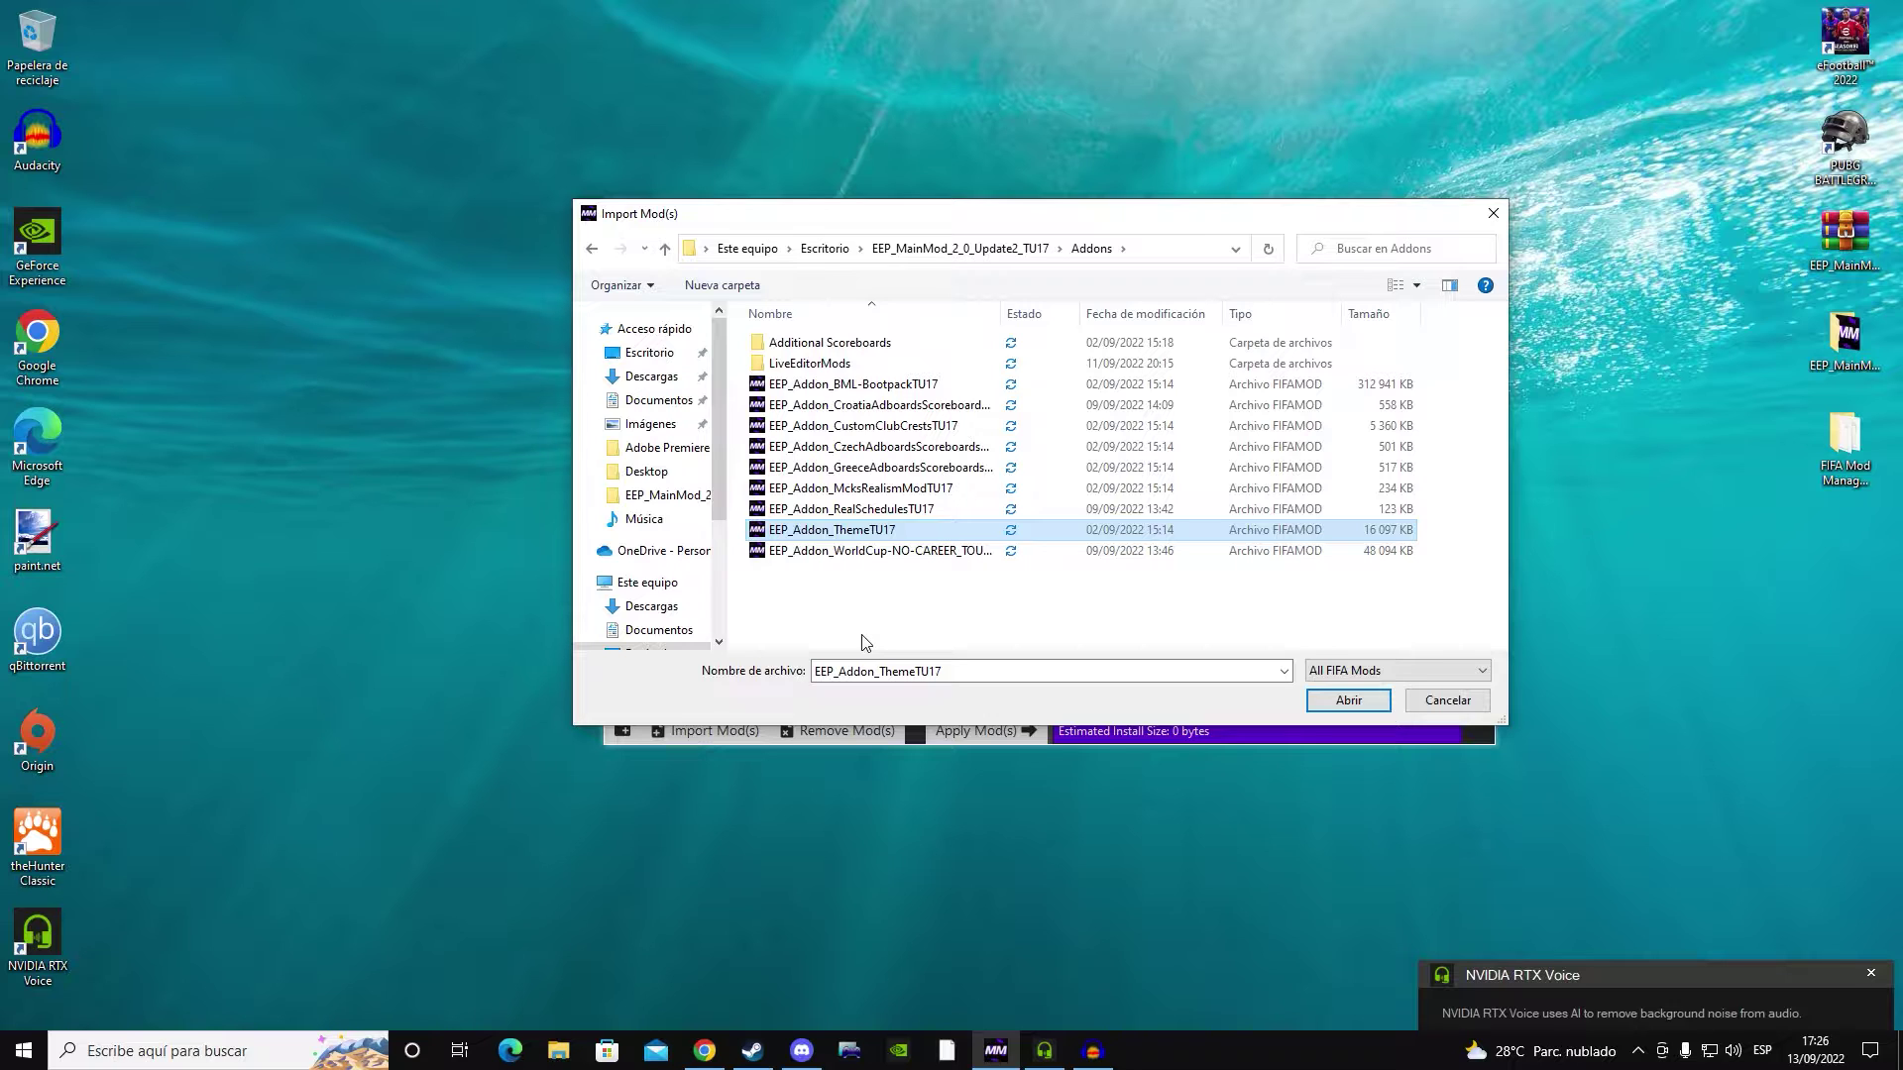
pyautogui.click(889, 510)
pyautogui.click(883, 532)
pyautogui.click(876, 492)
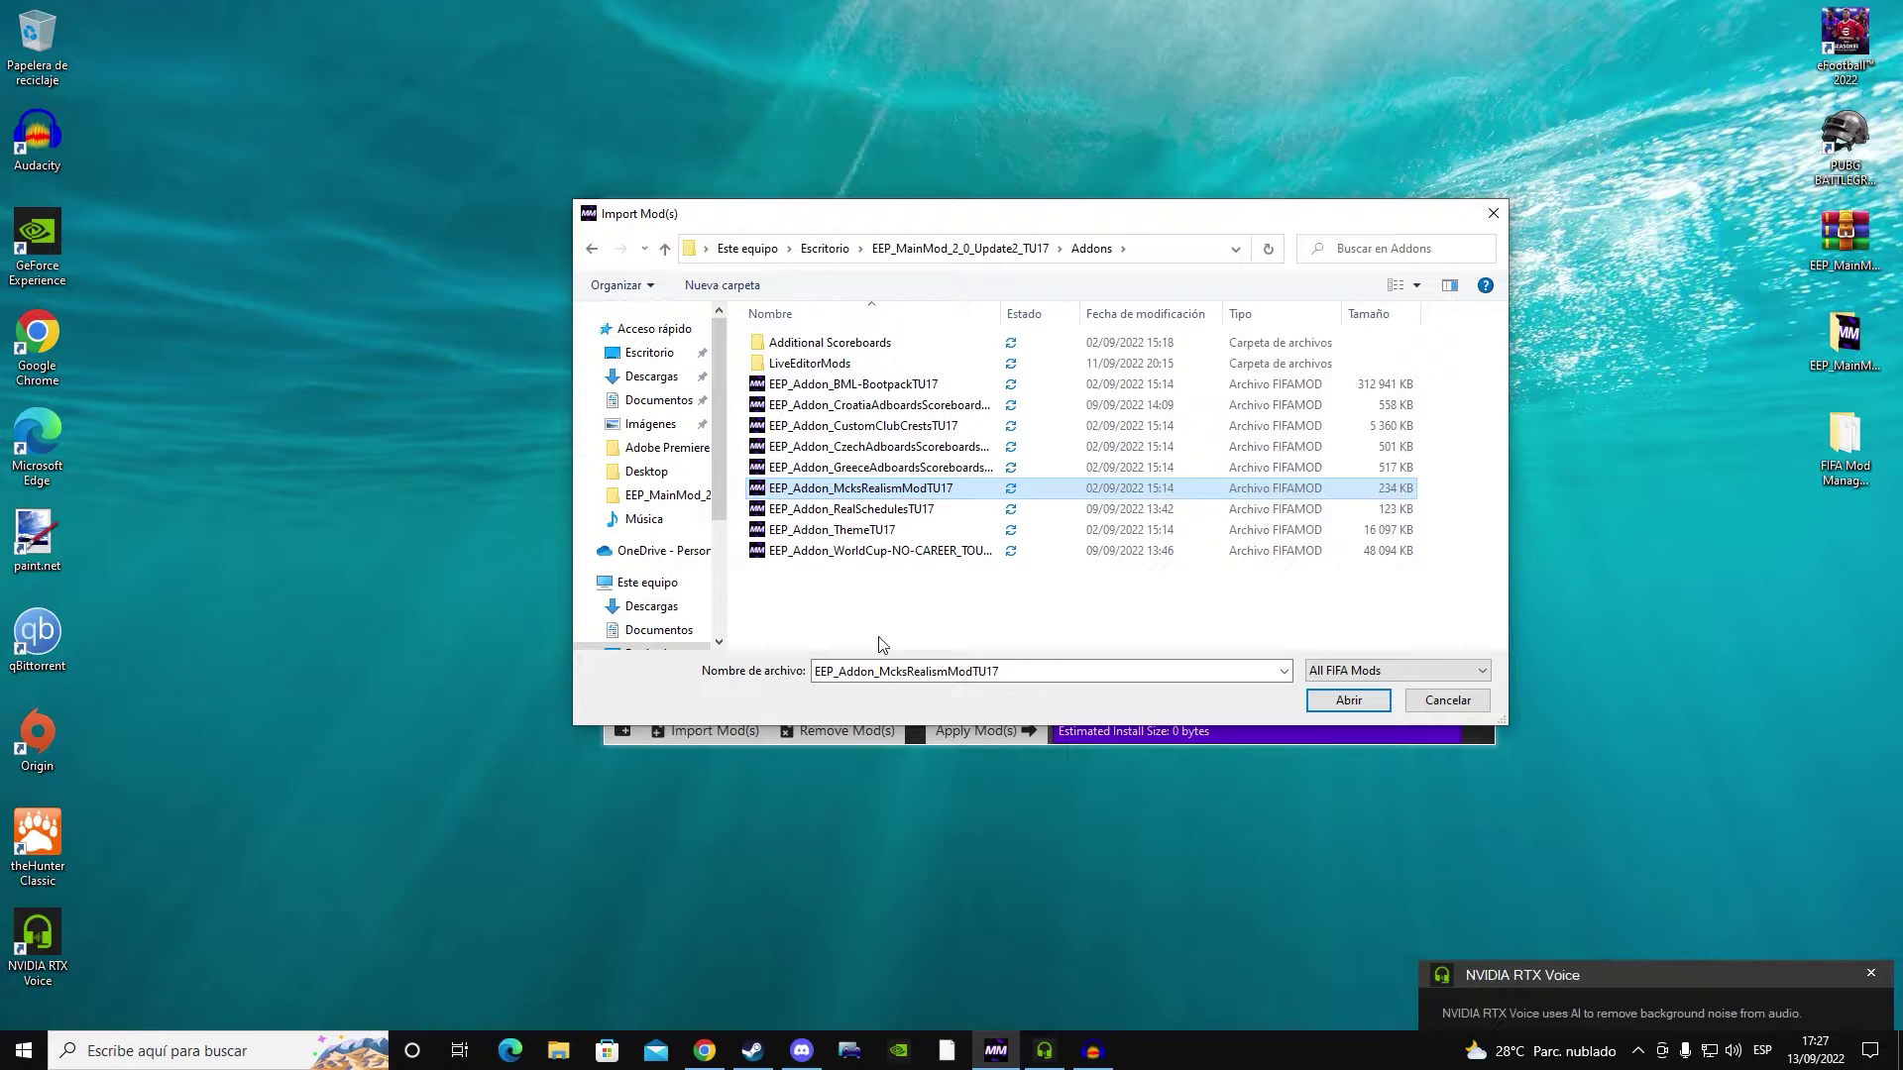
pyautogui.click(880, 386)
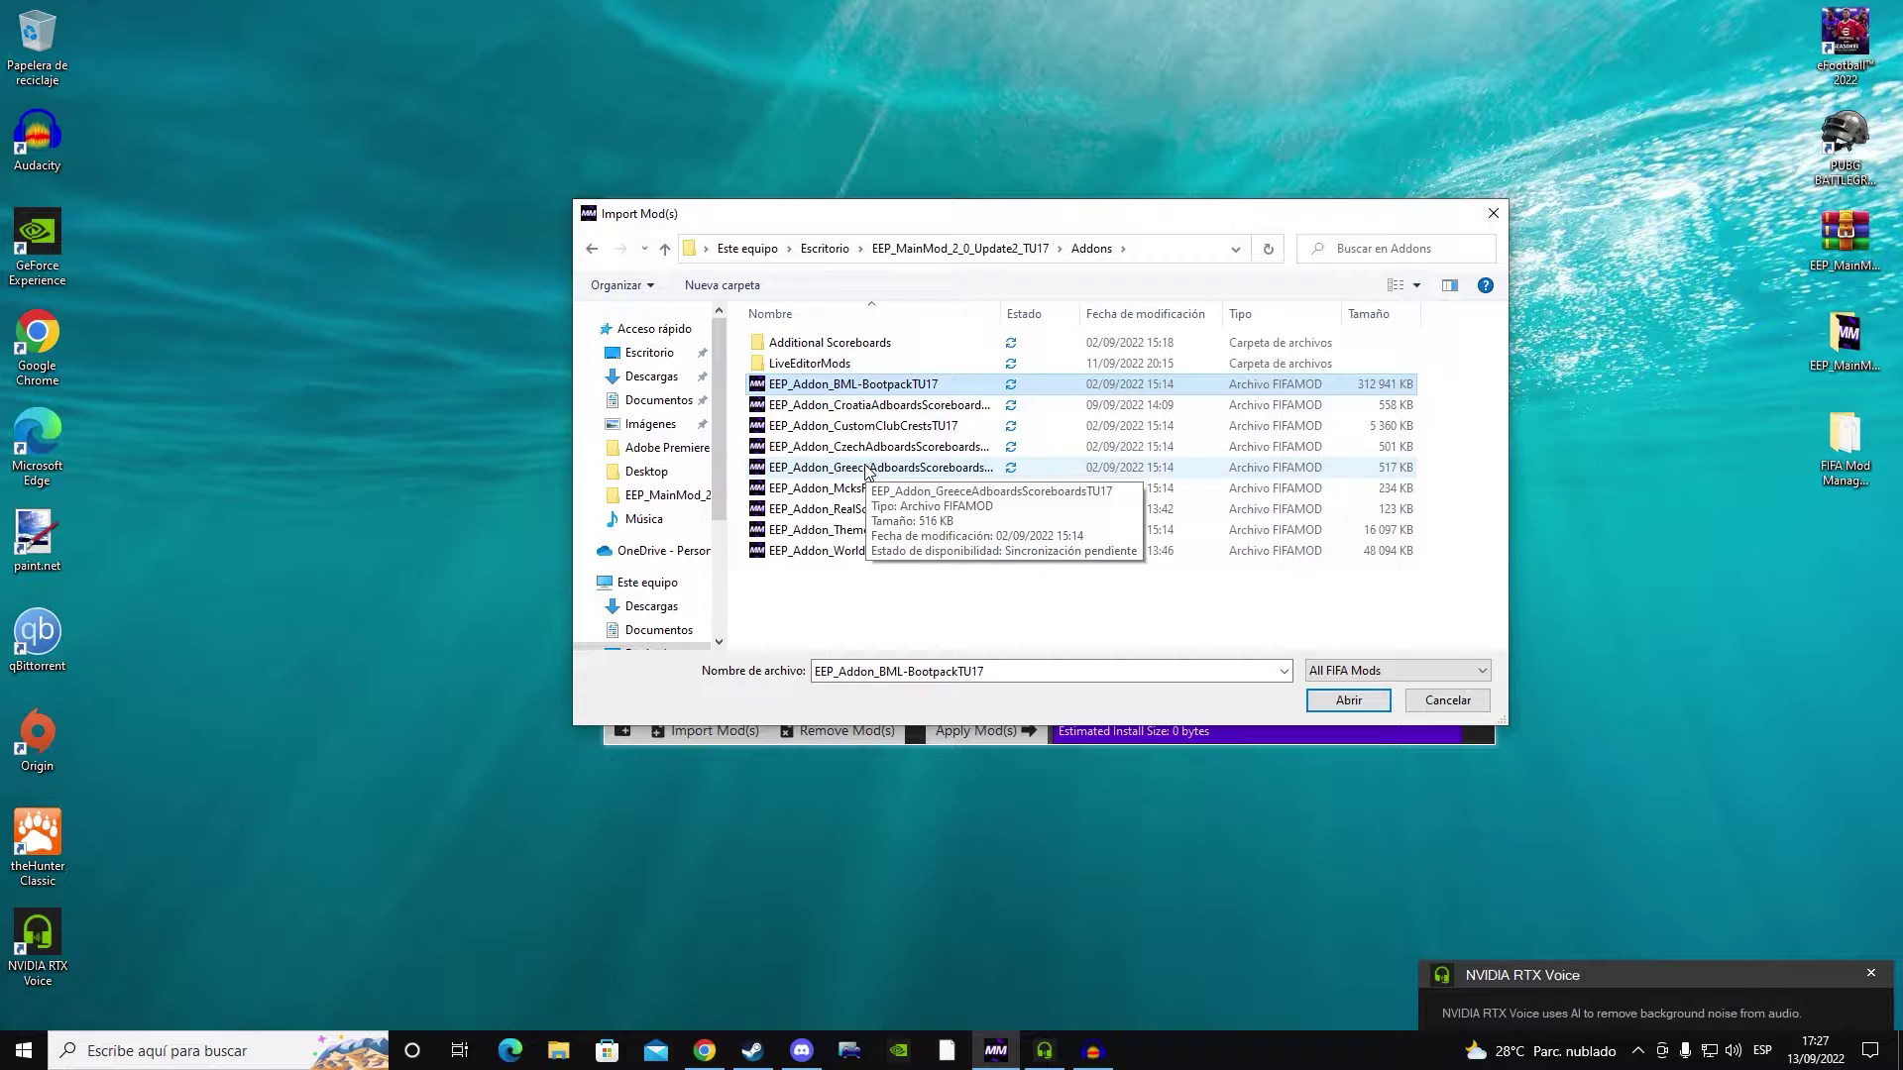
# Import the EEP_Addon_ThemeTU17, EEP_Addon_McksRealismModTU17 and EEP_Addon_BML-BootpackTU17 add-ons together
pyautogui.click(832, 530)
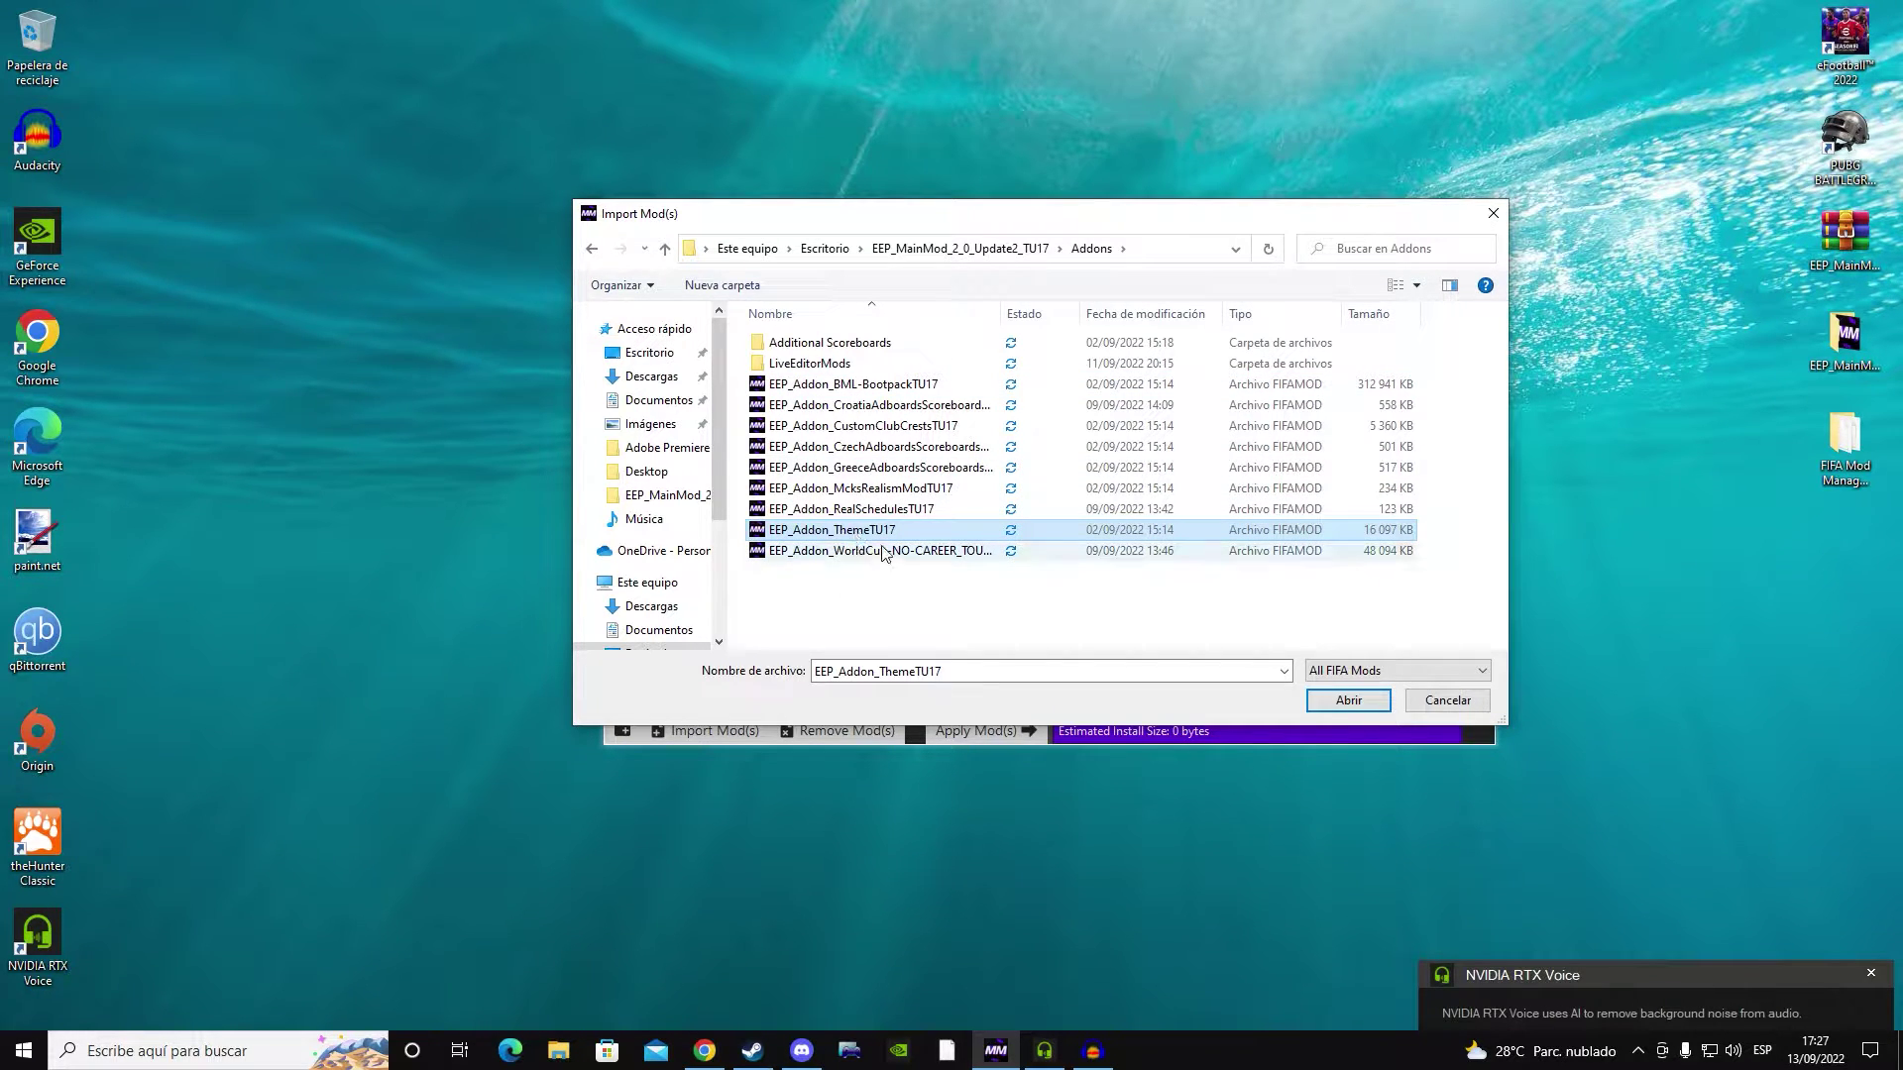
pyautogui.keyDown('ctrl'); pyautogui.click(872, 489); pyautogui.keyUp('ctrl')
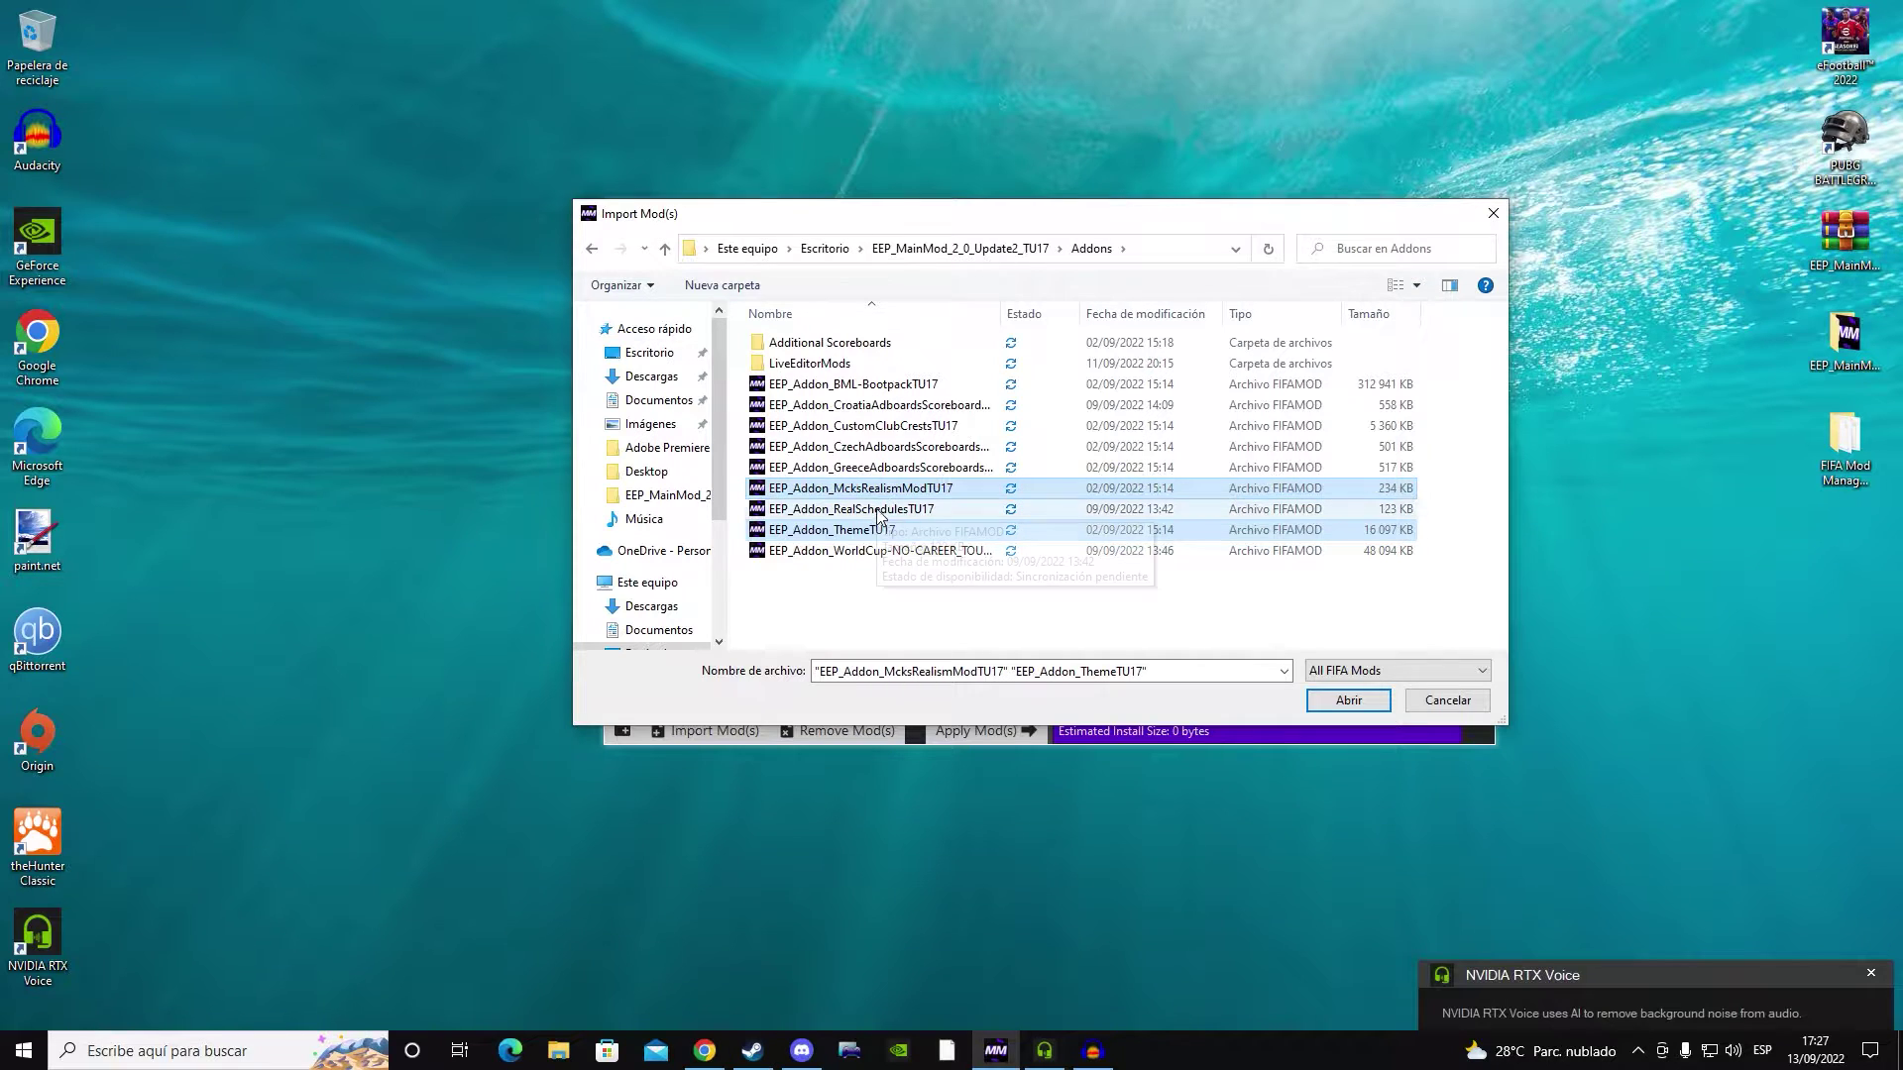
pyautogui.keyDown('ctrl'); pyautogui.click(907, 385); pyautogui.keyUp('ctrl')
pyautogui.click(1333, 698)
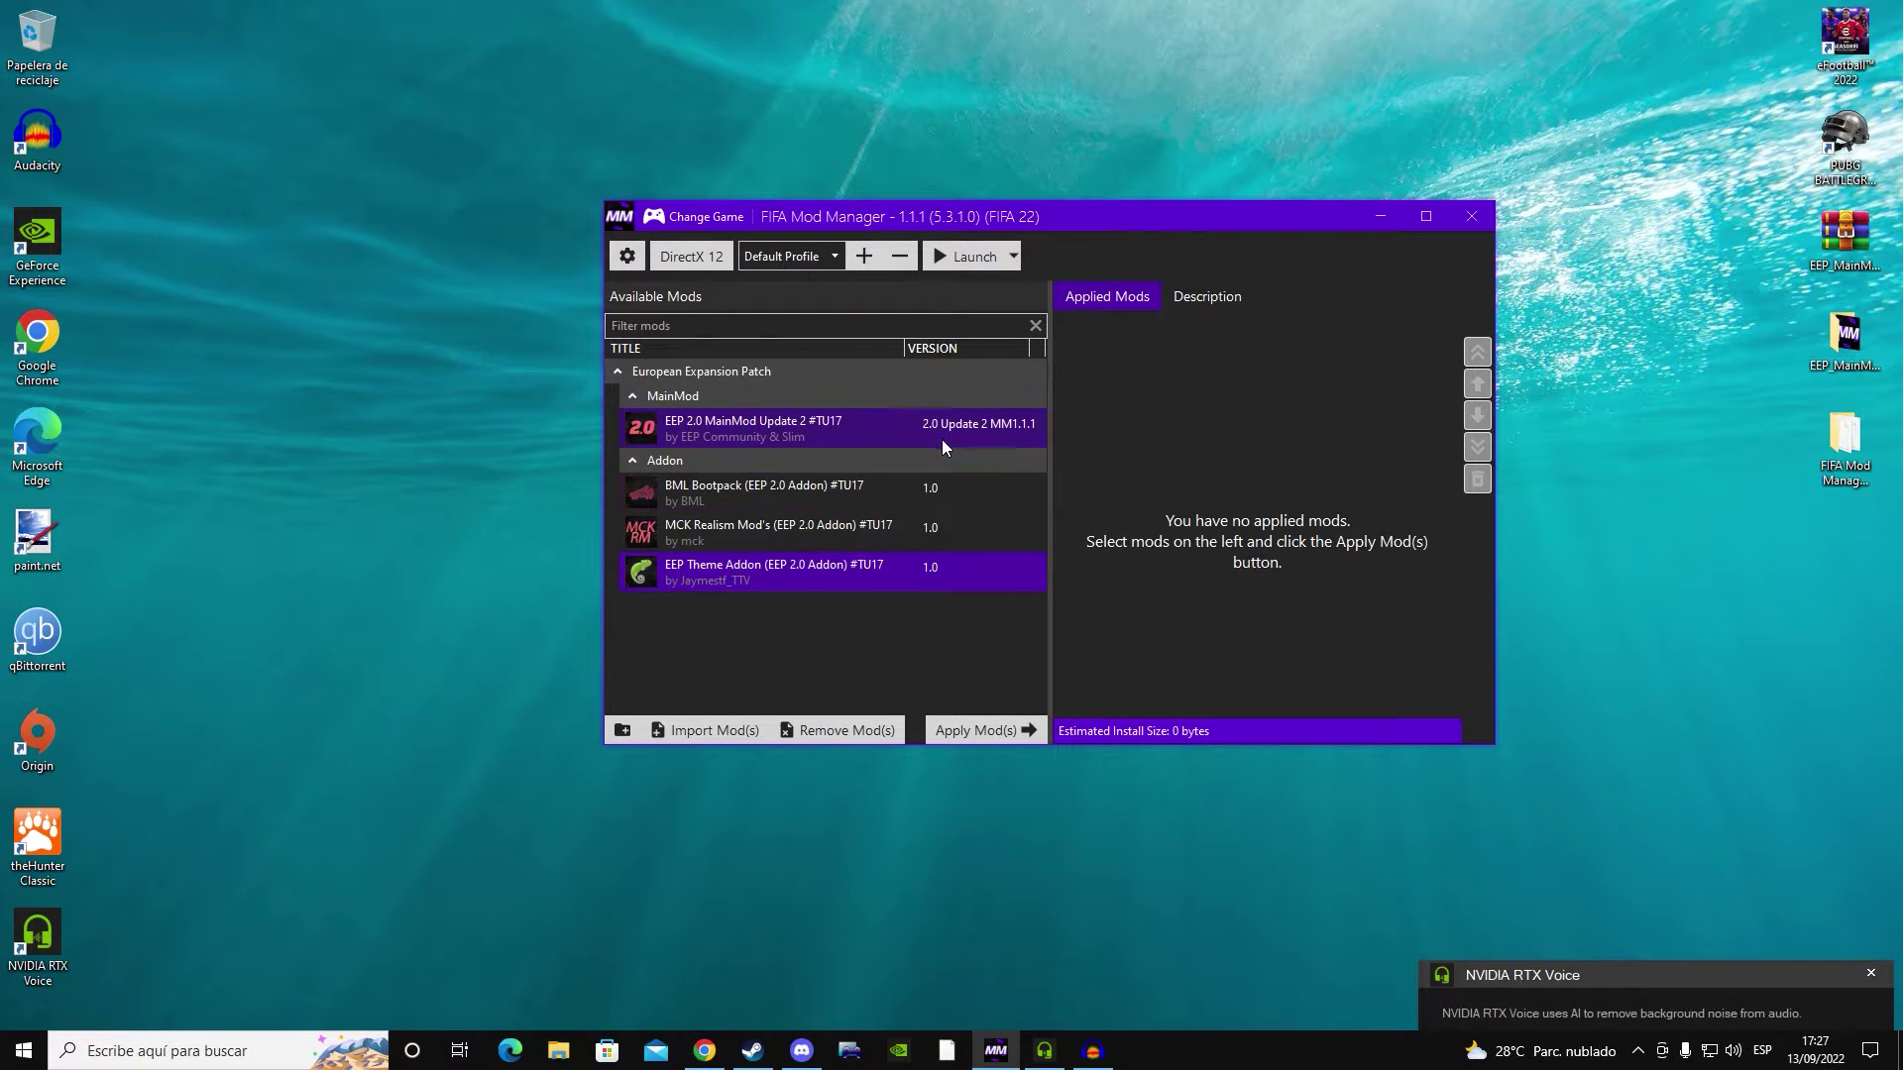
# Import all the country and UEFA 2024 scoreboard packs from the Additional Scoreboards add-on folder together
pyautogui.click(723, 735)
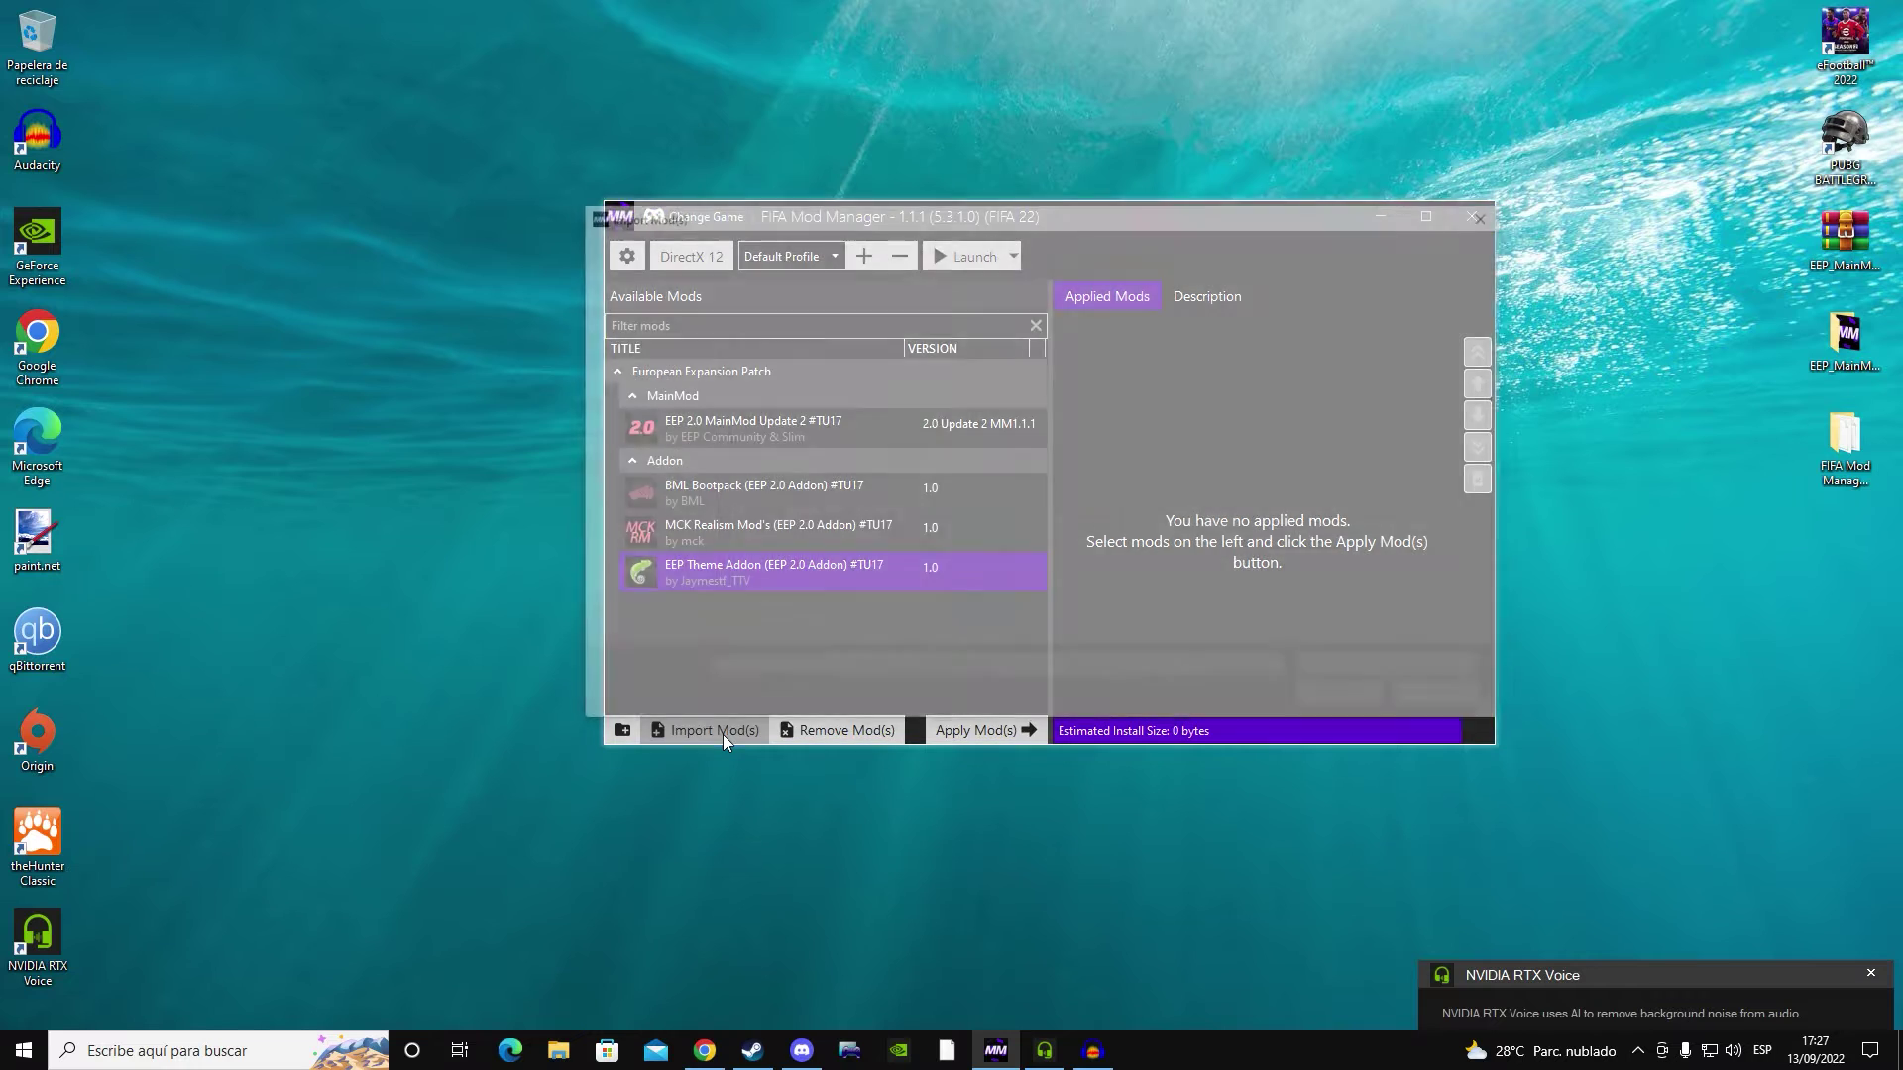
pyautogui.doubleClick(832, 342)
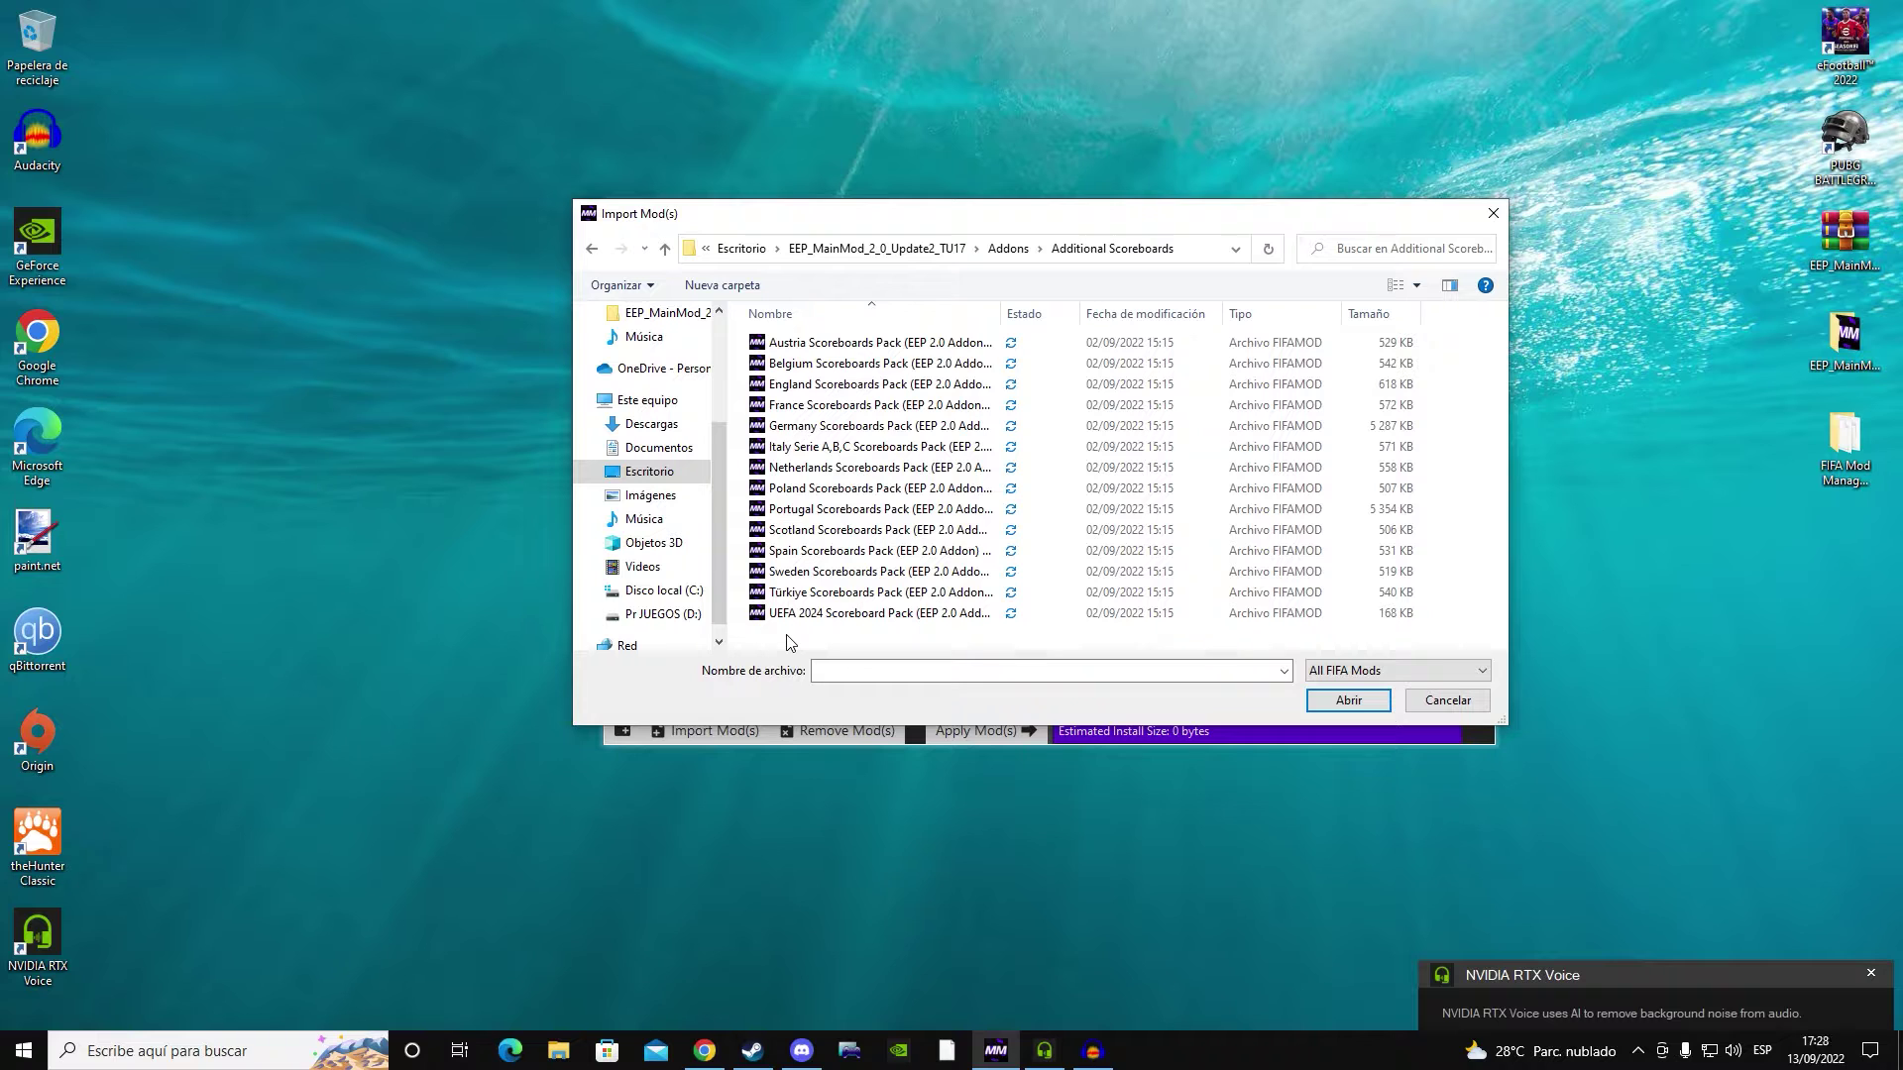
pyautogui.moveTo(787, 635); pyautogui.dragTo(802, 563)
pyautogui.moveTo(850, 344); pyautogui.dragTo(851, 339)
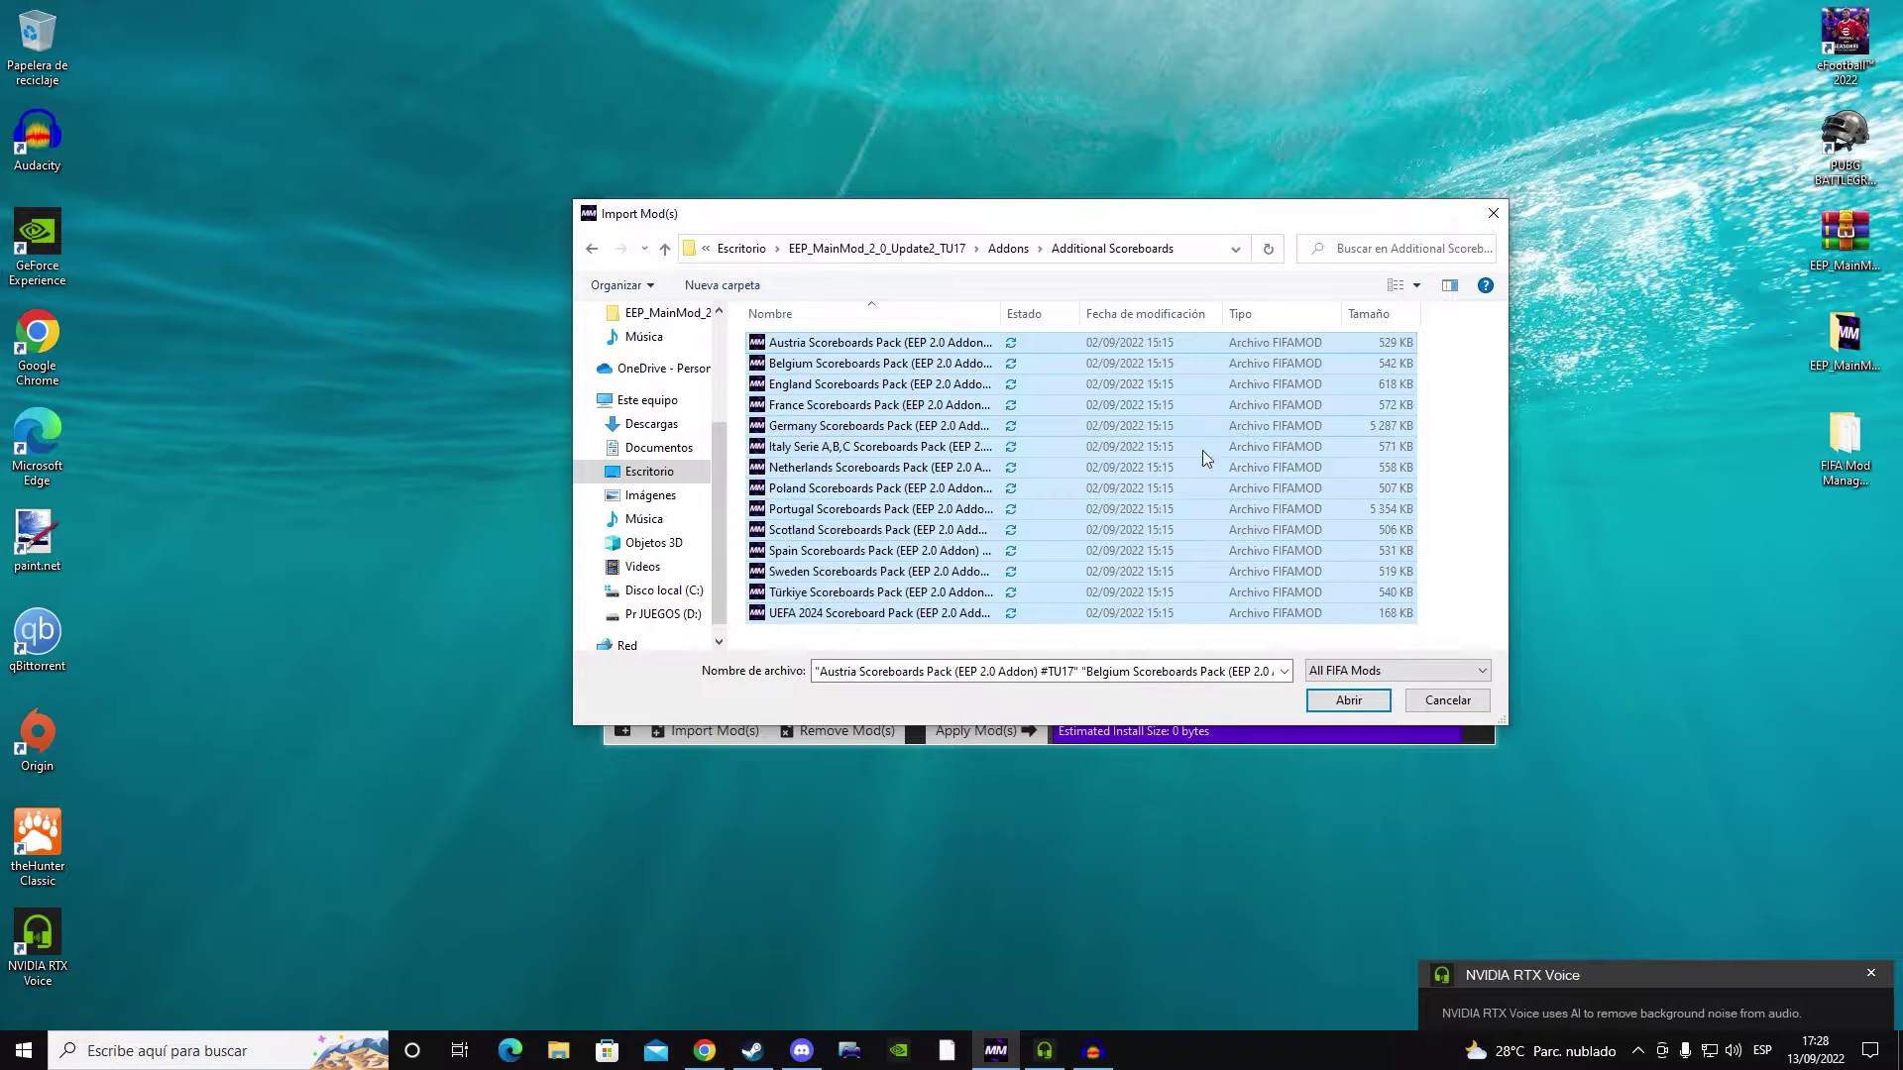
pyautogui.click(1334, 698)
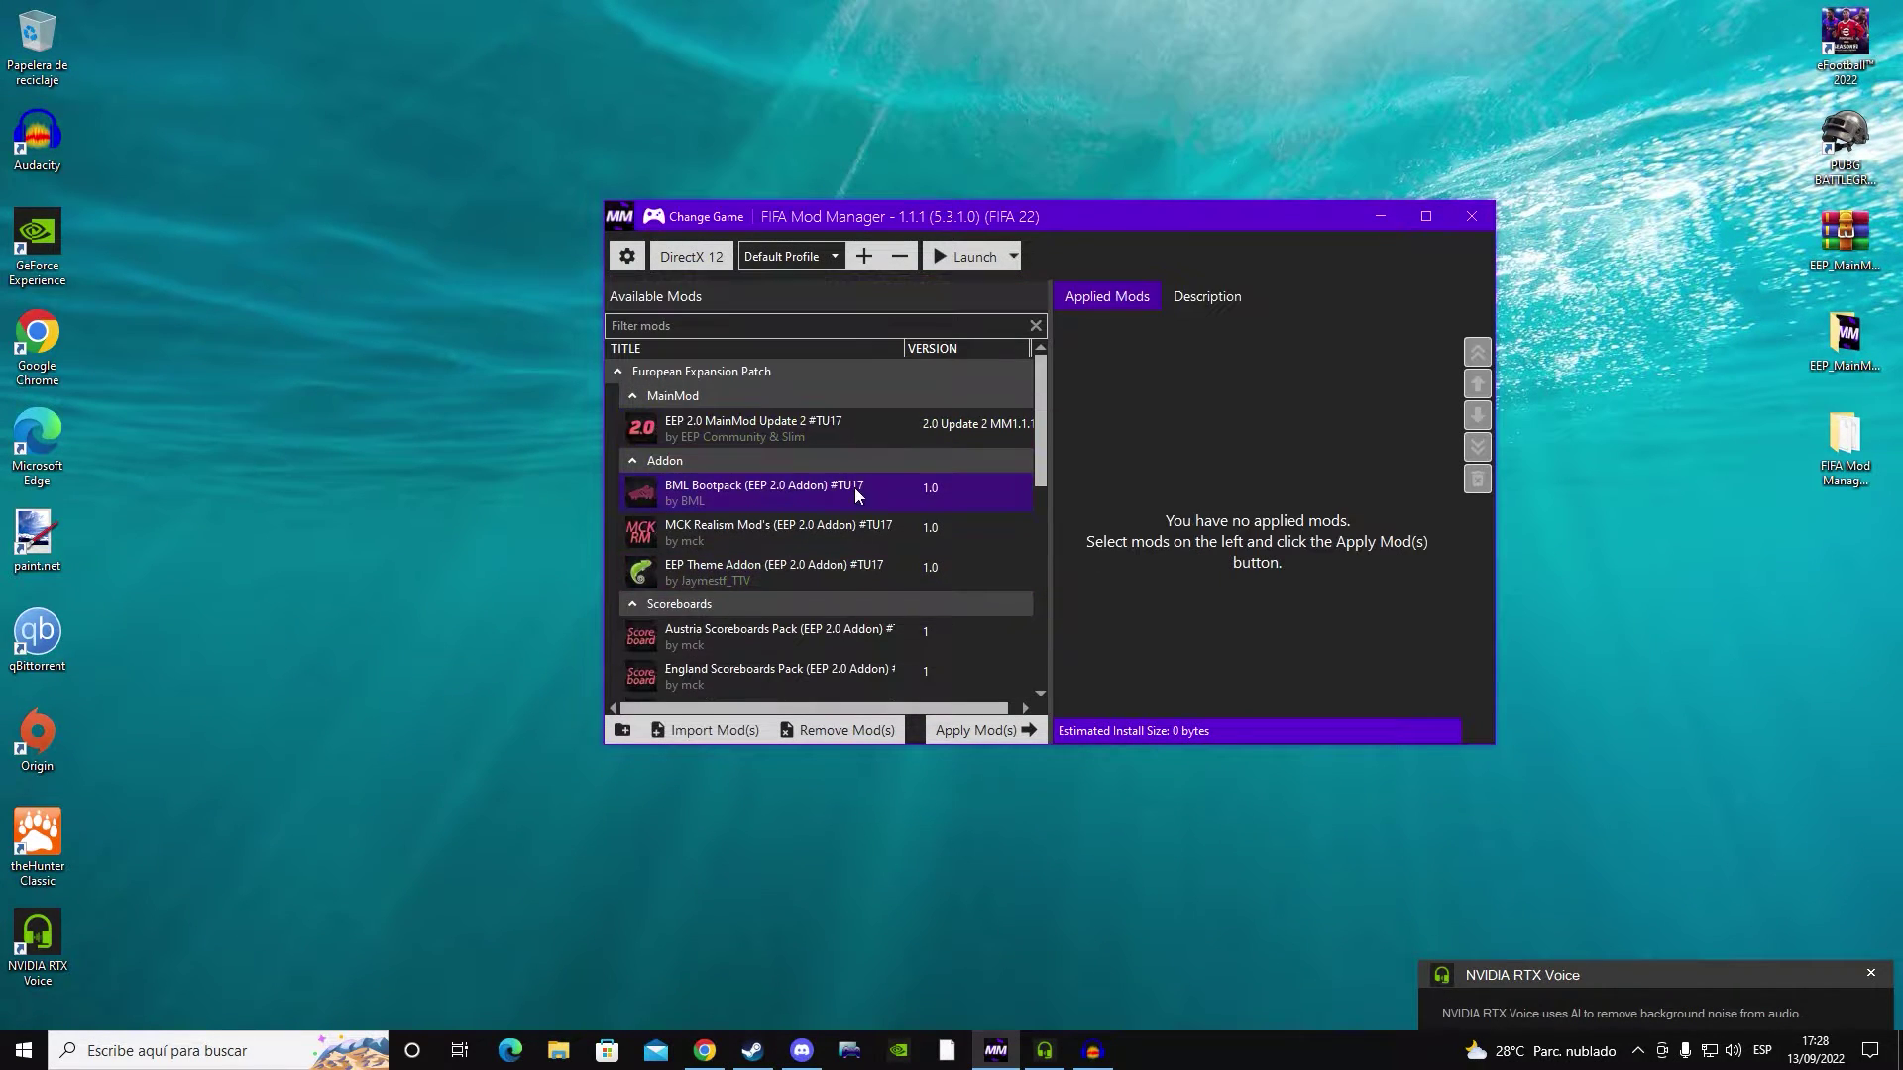
pyautogui.scroll(-10, 840, 547)
pyautogui.scroll(10, 840, 561)
# Copy the SquadsEEPMainMod_09thSEPT file from the Squads folder inside EEP_MainMod_2_0_Update2_TU17 on the desktop
pyautogui.moveTo(1065, 217); pyautogui.dragTo(1065, 195)
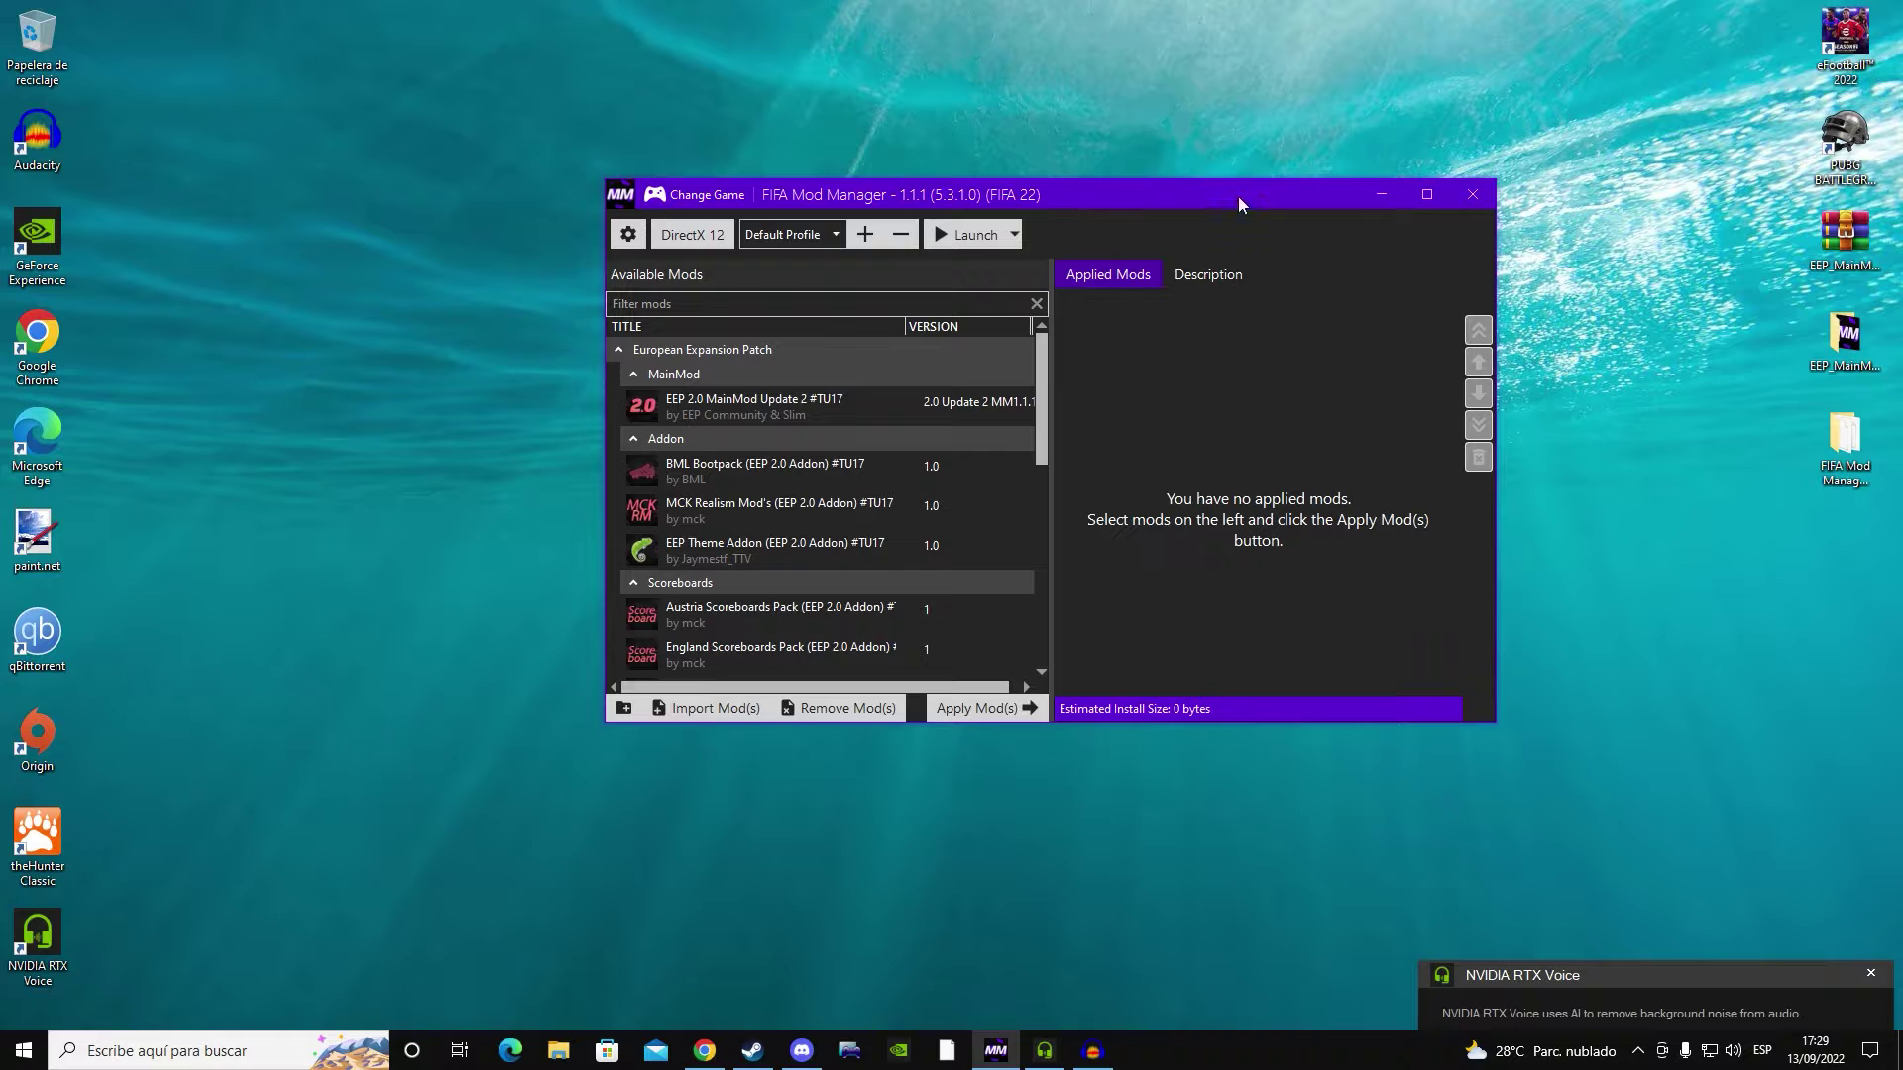
pyautogui.click(1383, 197)
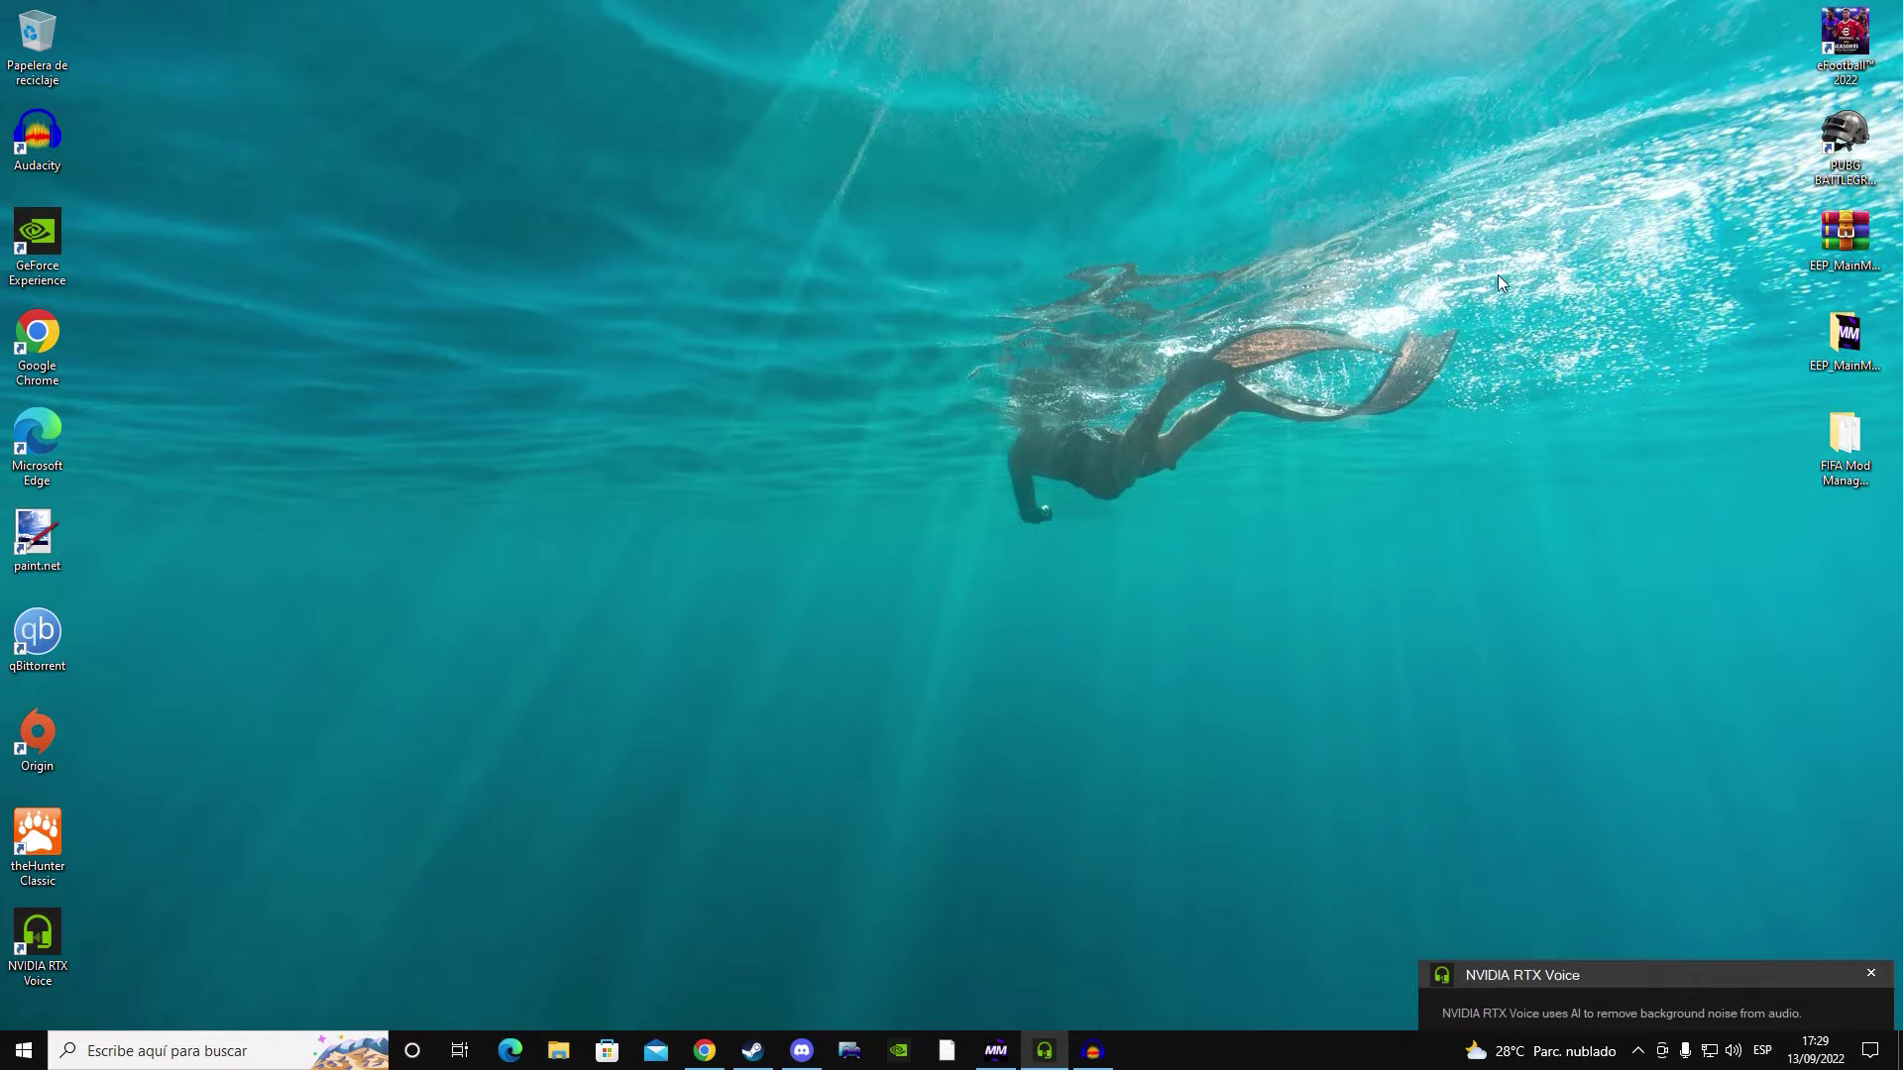
pyautogui.doubleClick(1847, 468)
pyautogui.click(1675, 263)
pyautogui.doubleClick(1844, 342)
pyautogui.moveTo(1097, 282); pyautogui.dragTo(973, 184)
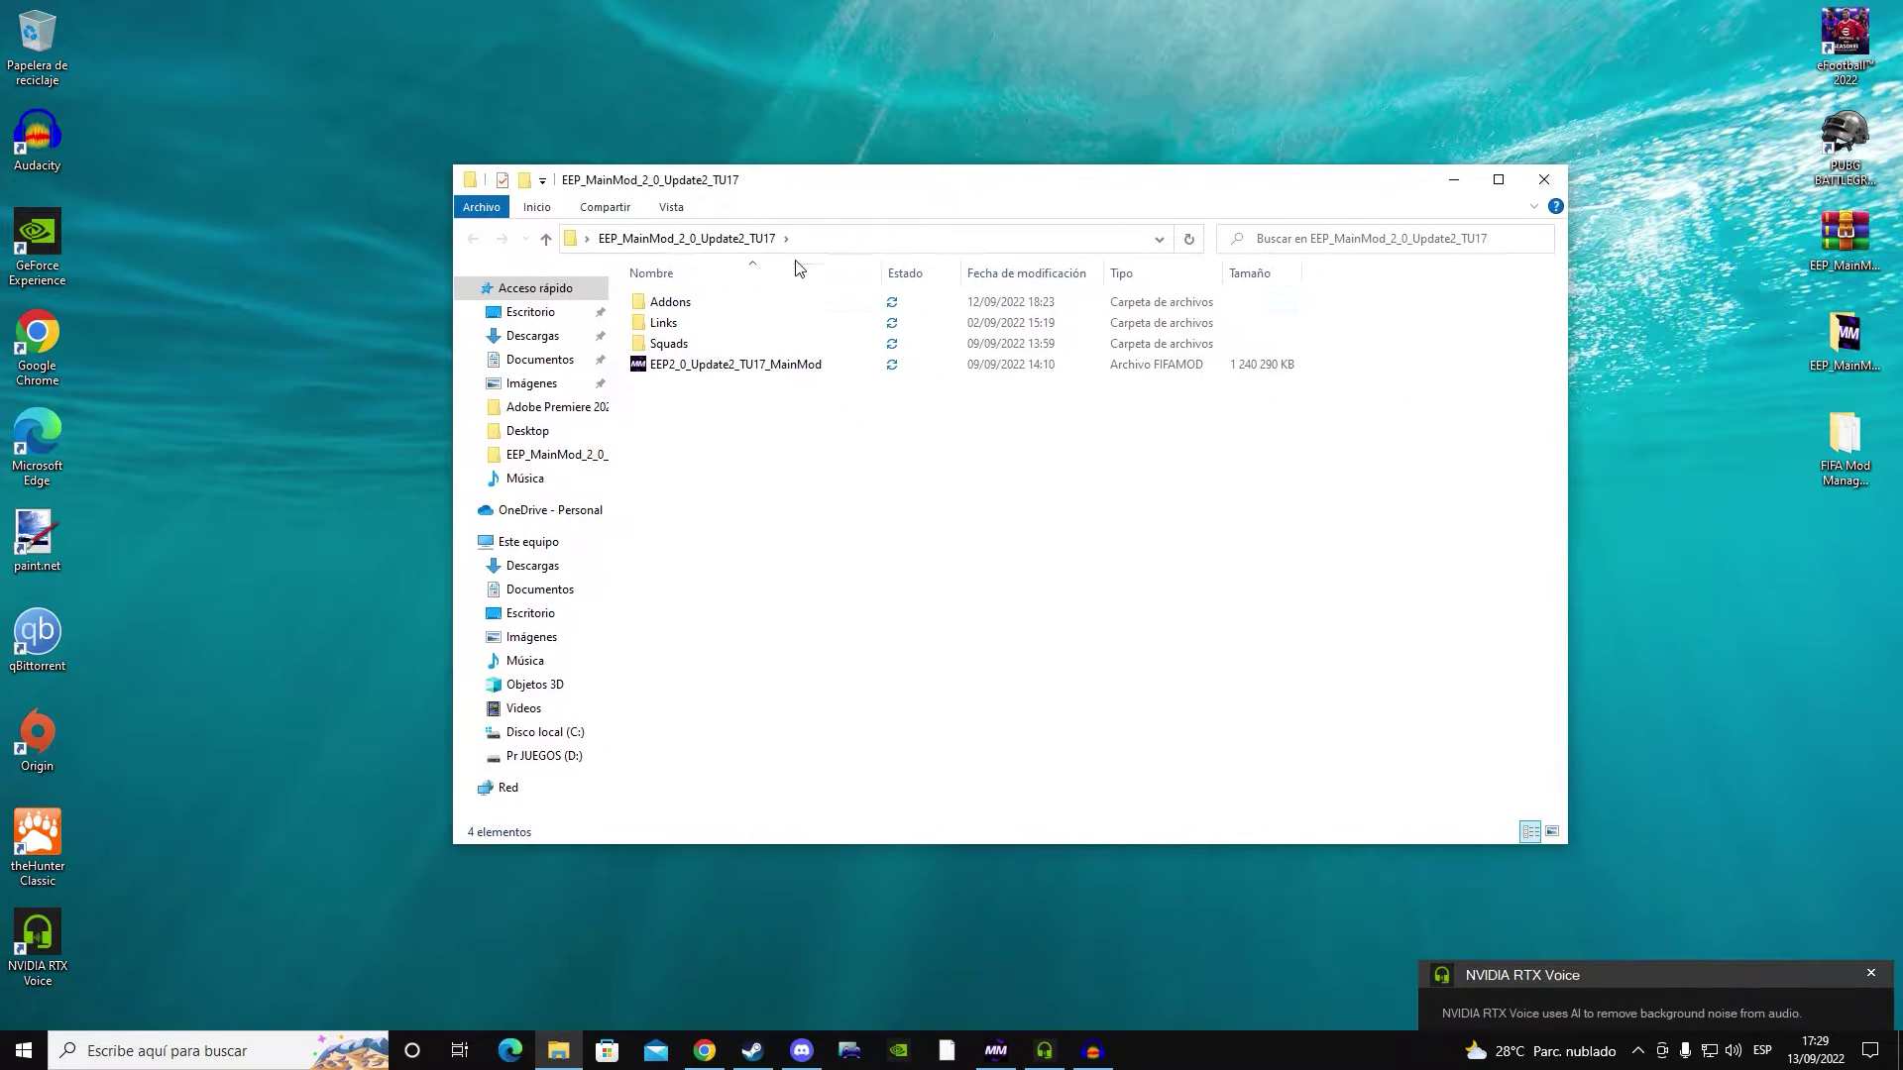
pyautogui.doubleClick(701, 343)
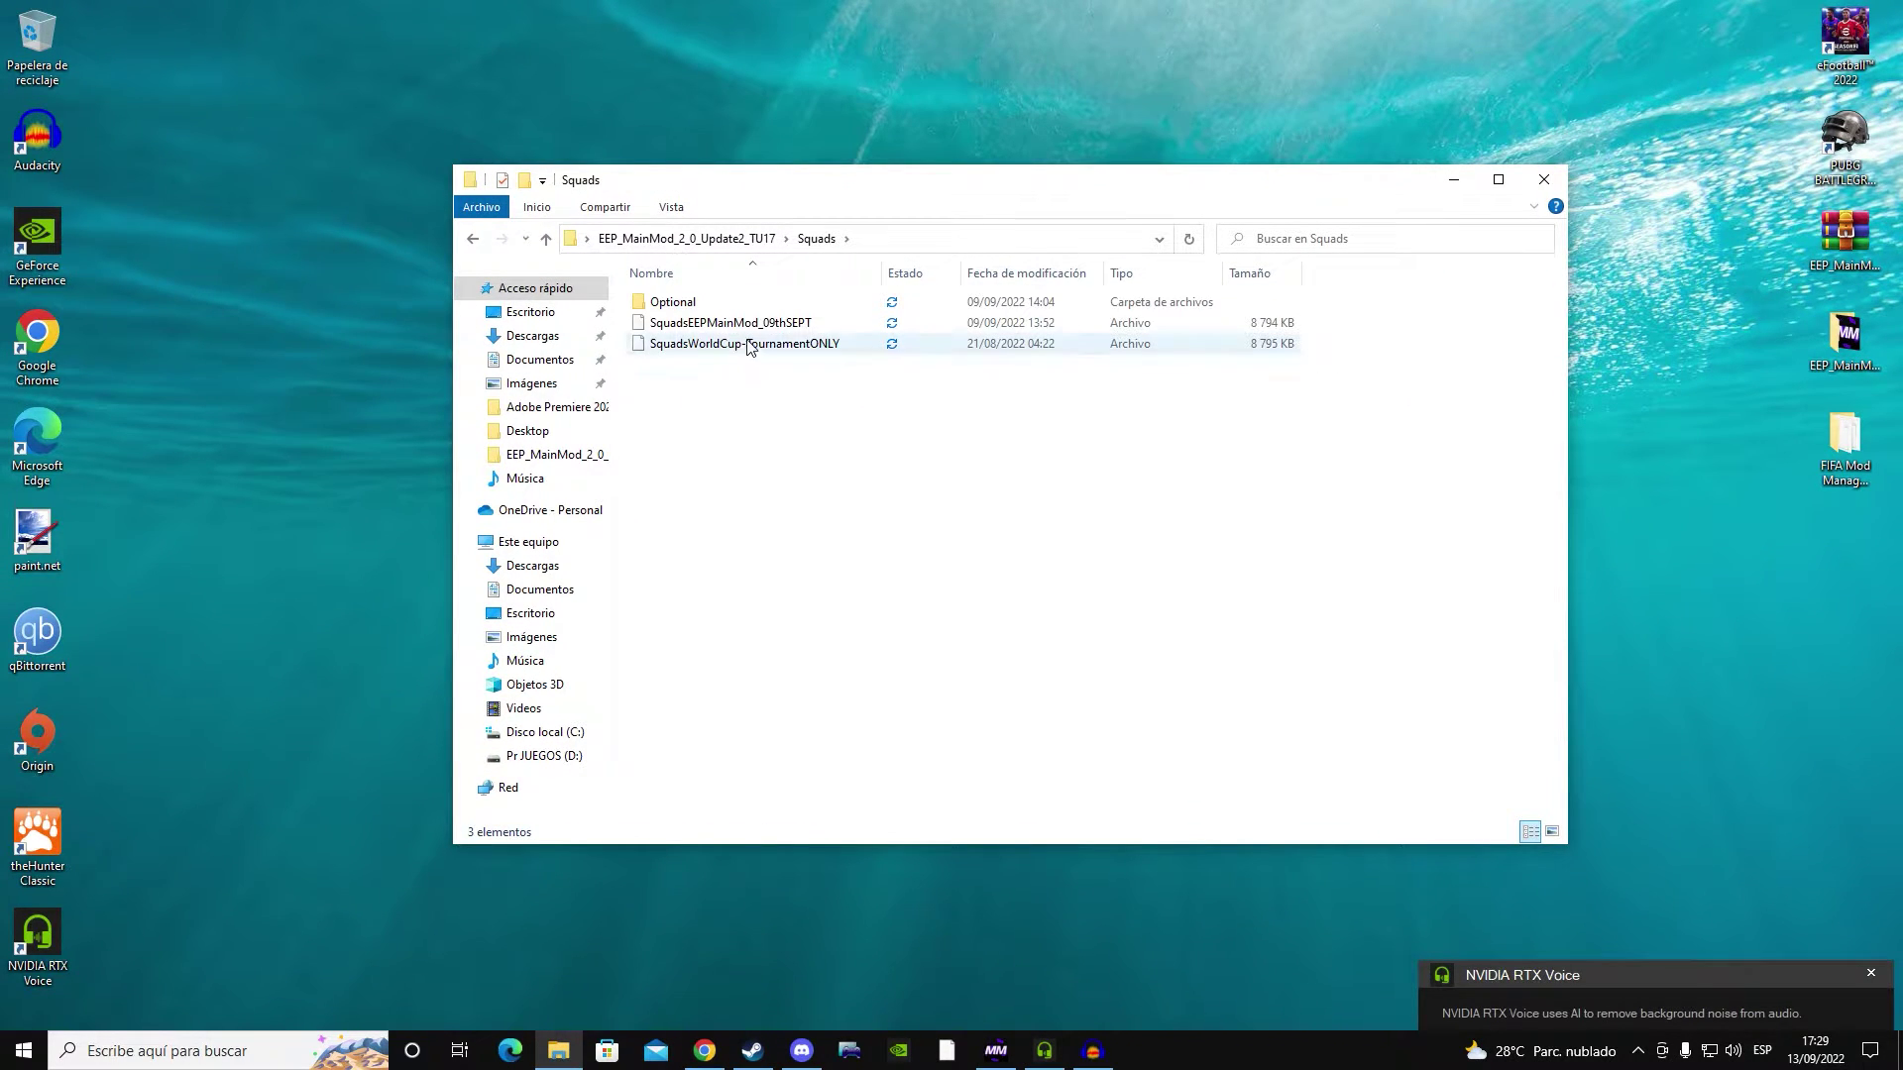
pyautogui.click(748, 333)
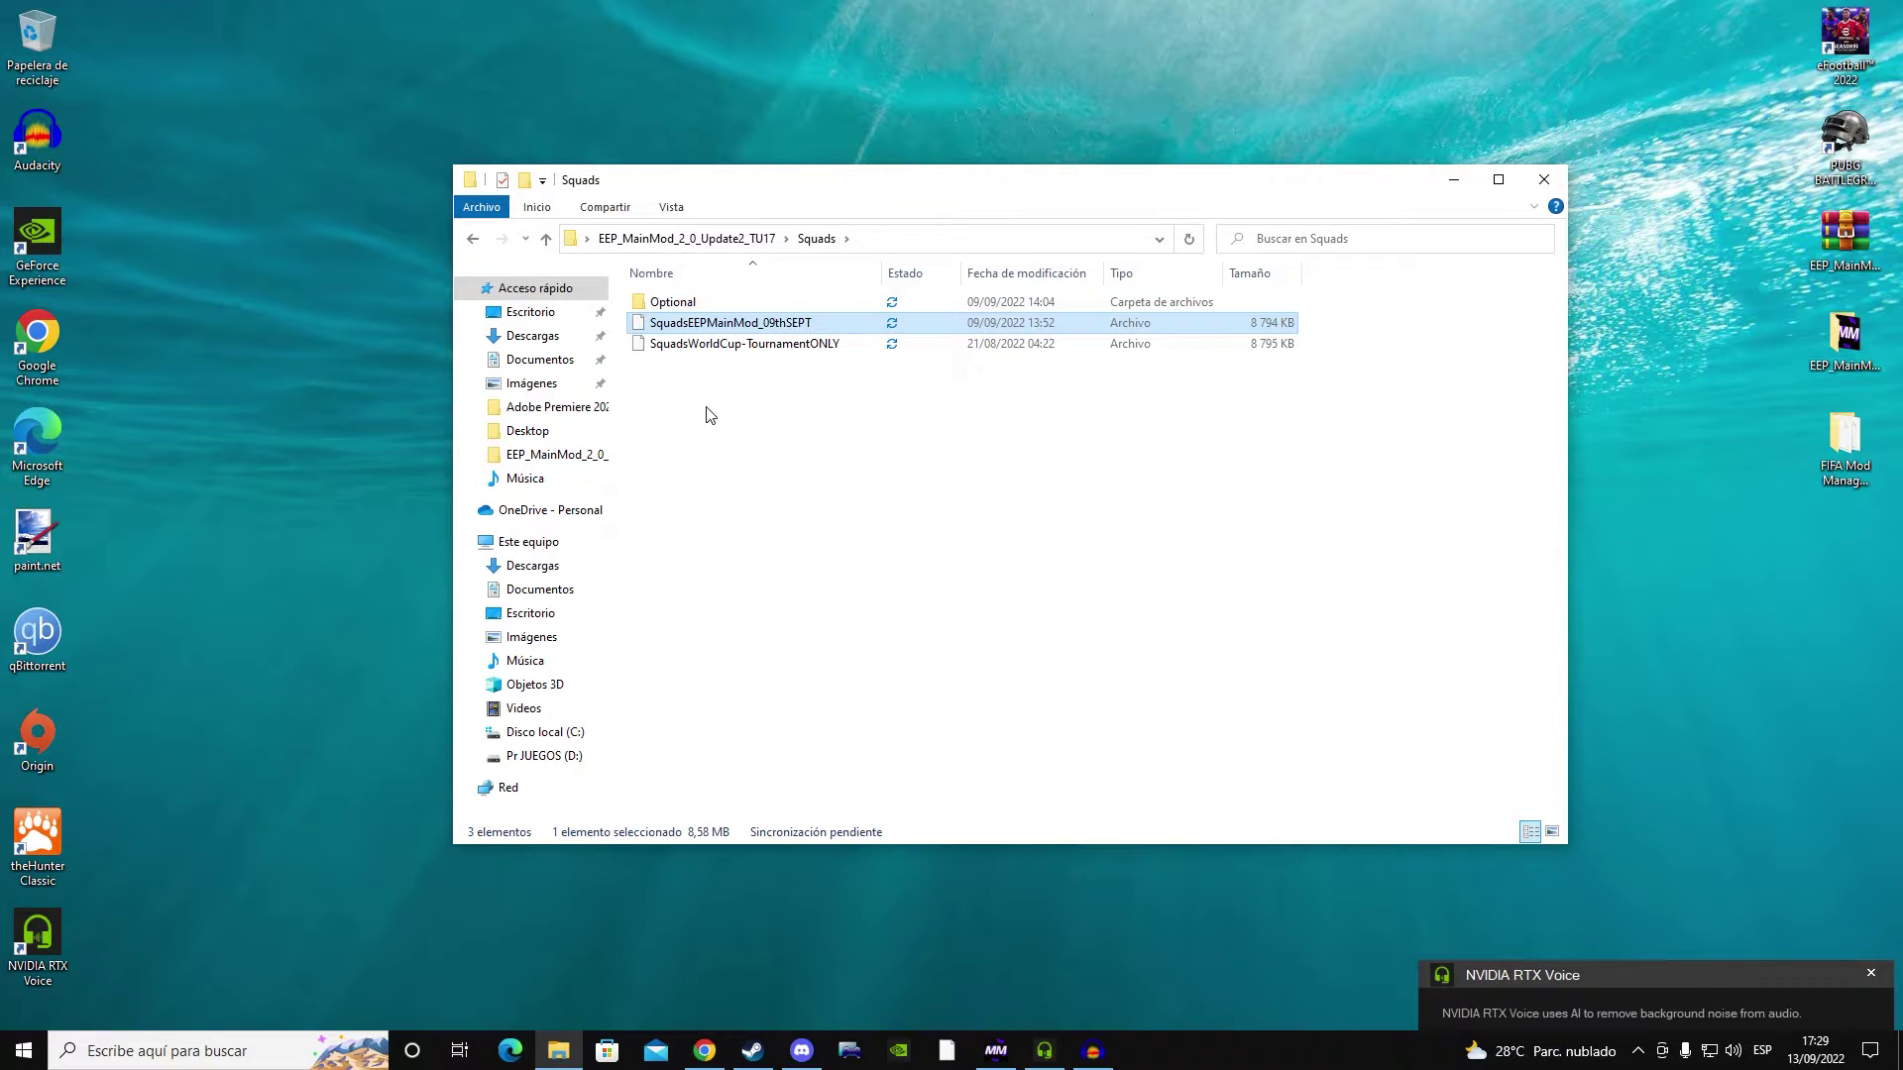
# Paste the copied squad file into the settings folder of FIFA 22 in Documentos and close the file window
pyautogui.click(562, 365)
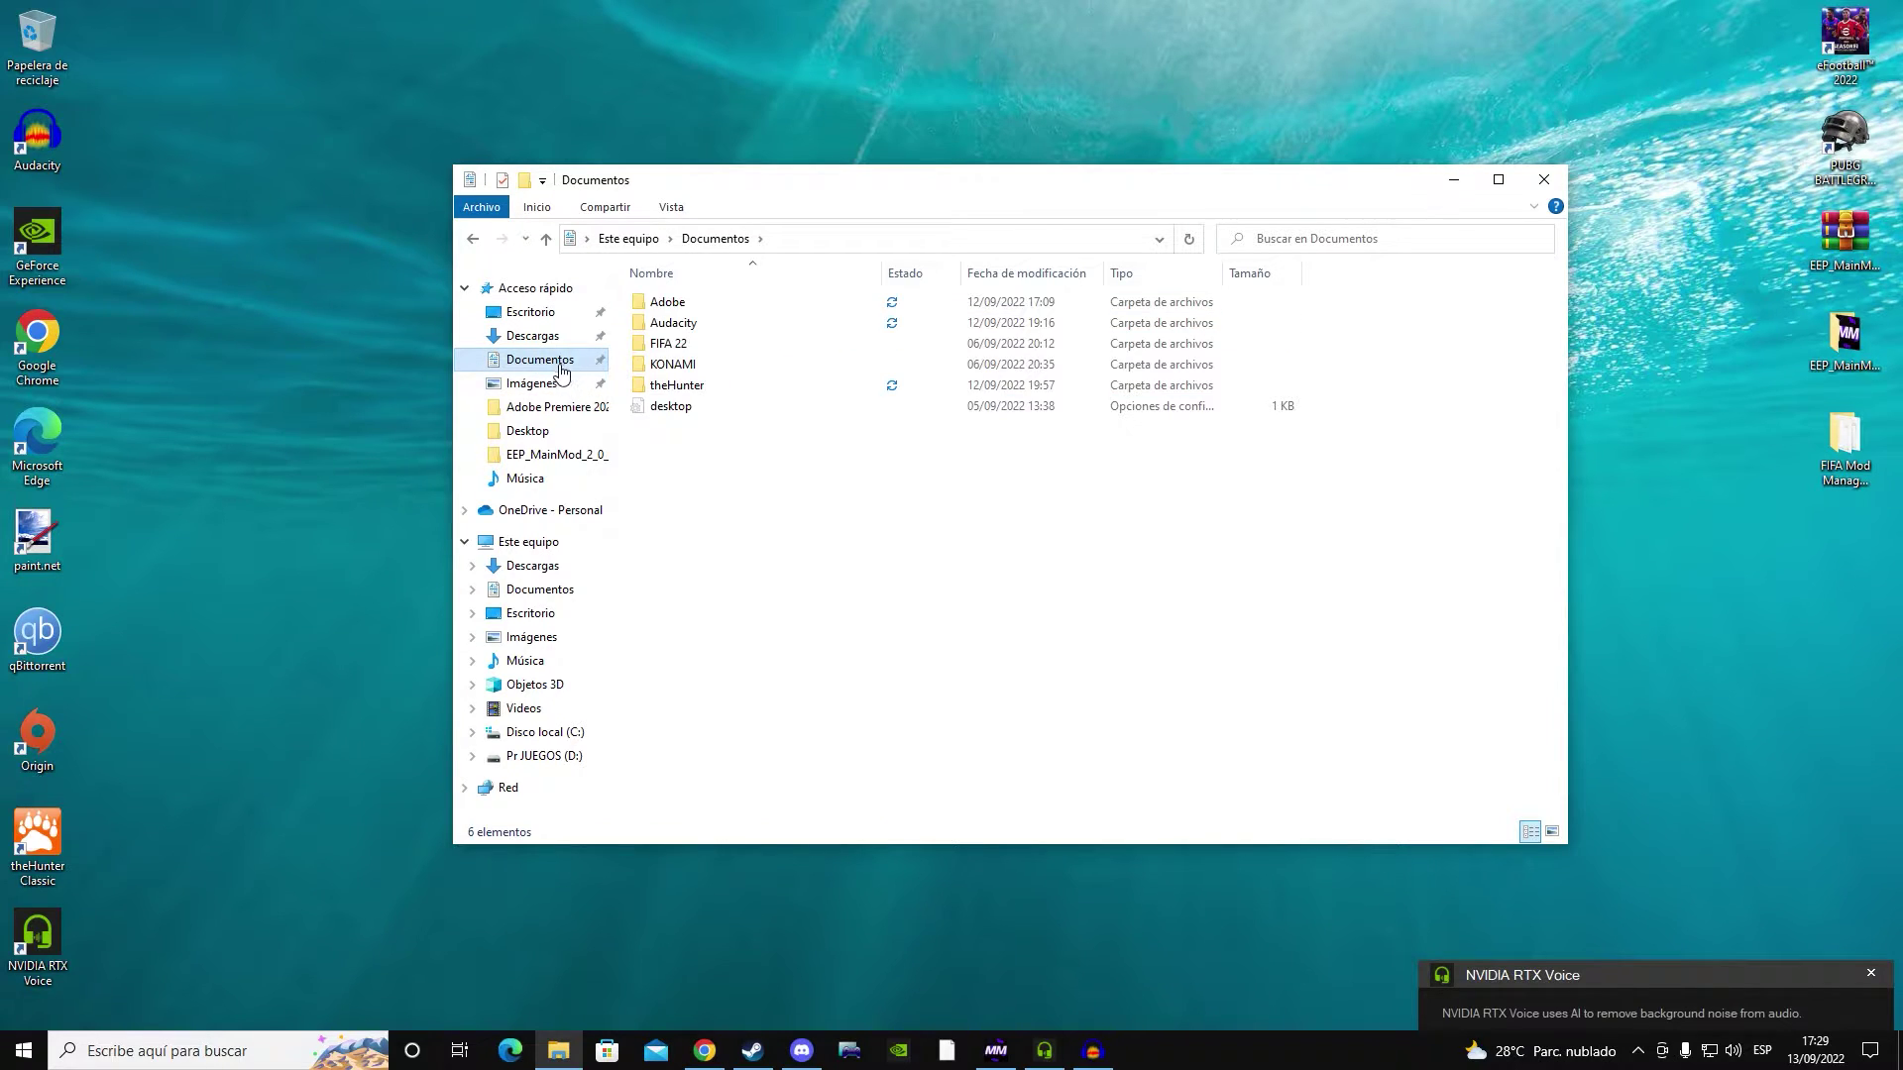
pyautogui.doubleClick(664, 344)
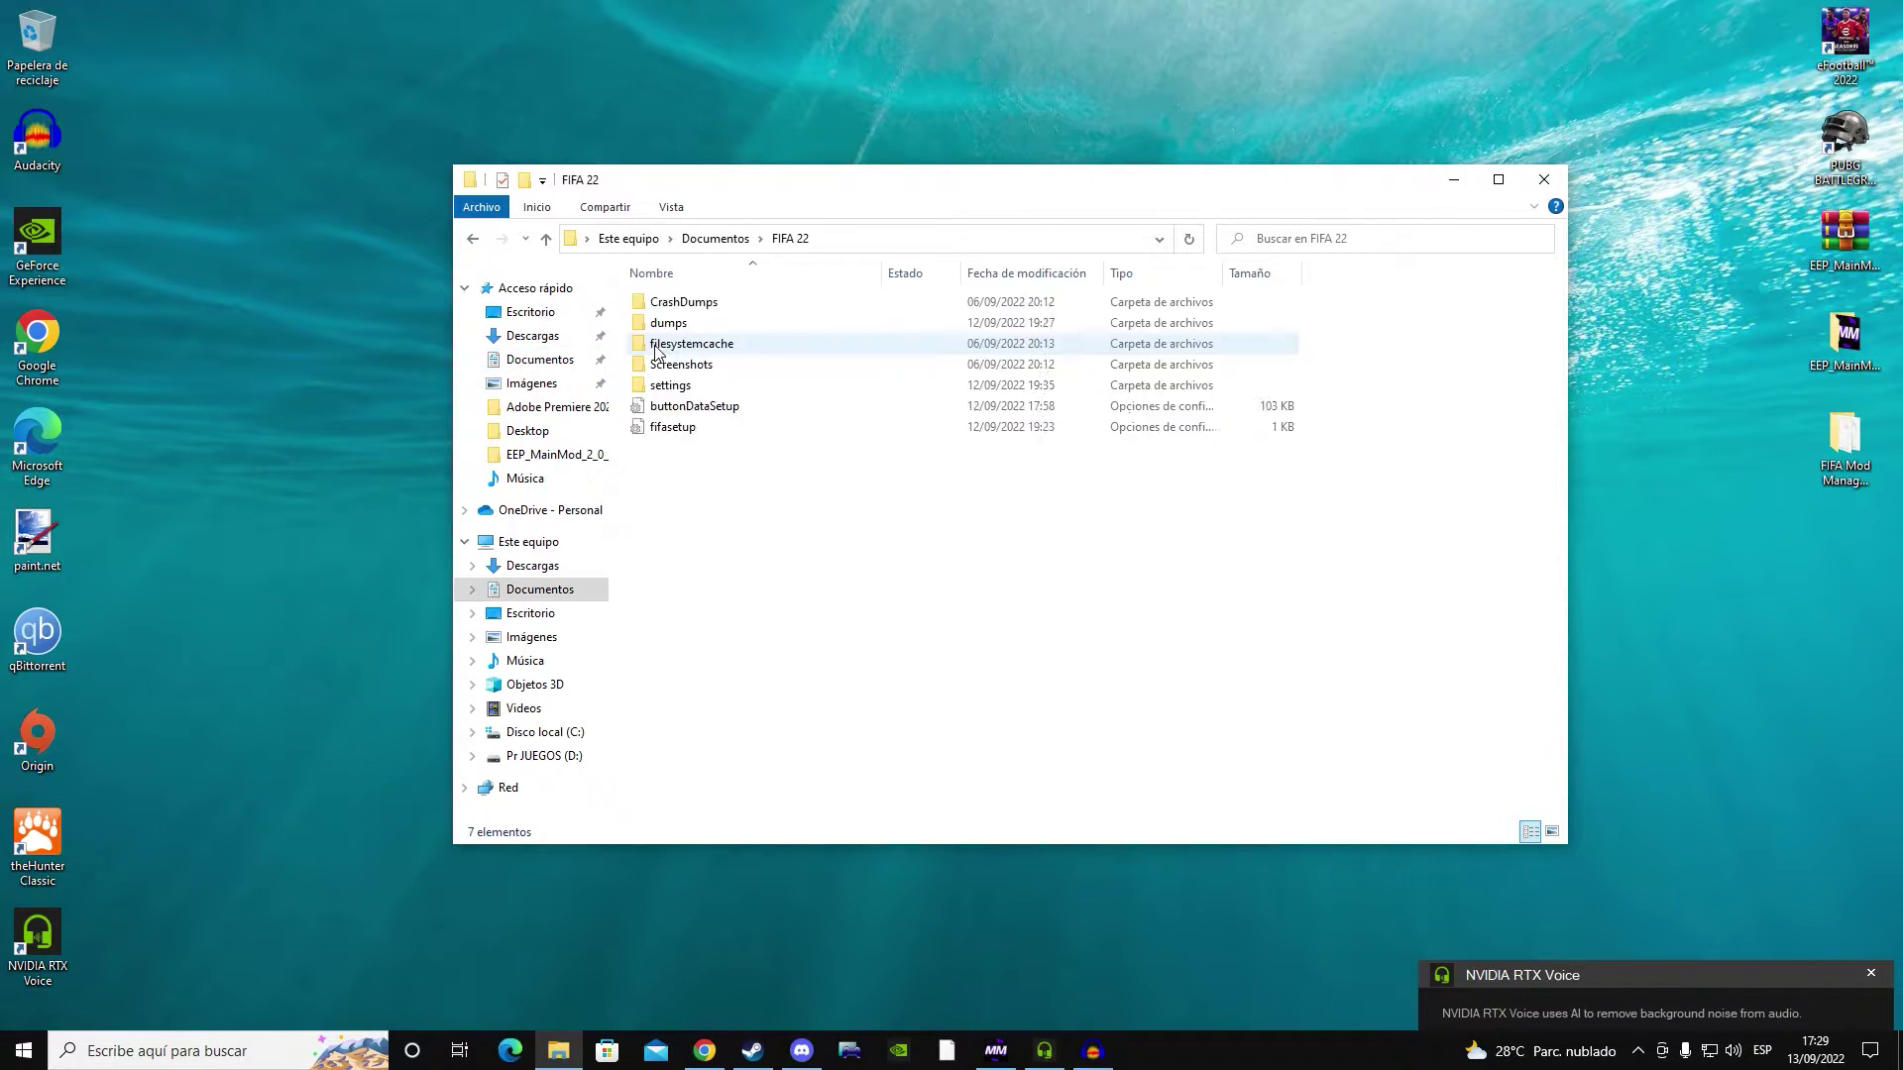
pyautogui.doubleClick(684, 385)
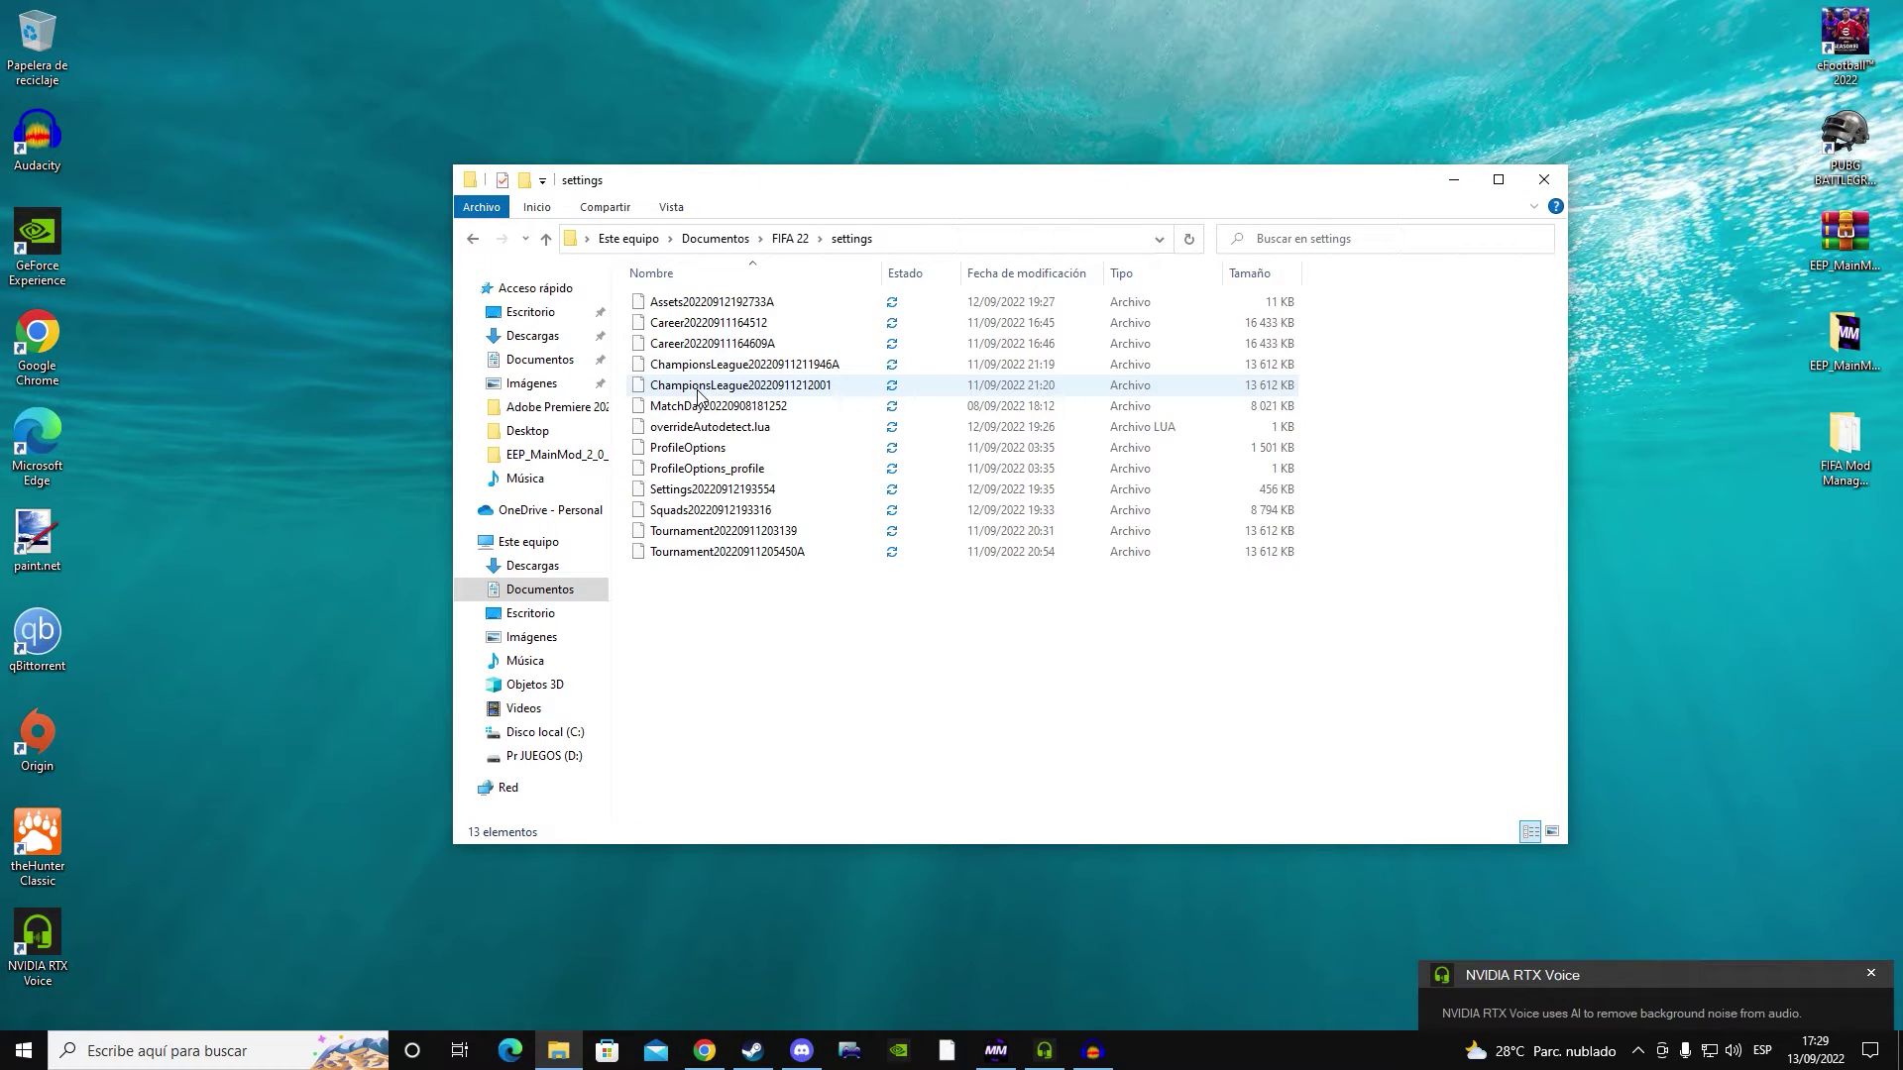
pyautogui.rightClick(793, 636)
pyautogui.click(847, 765)
pyautogui.click(812, 686)
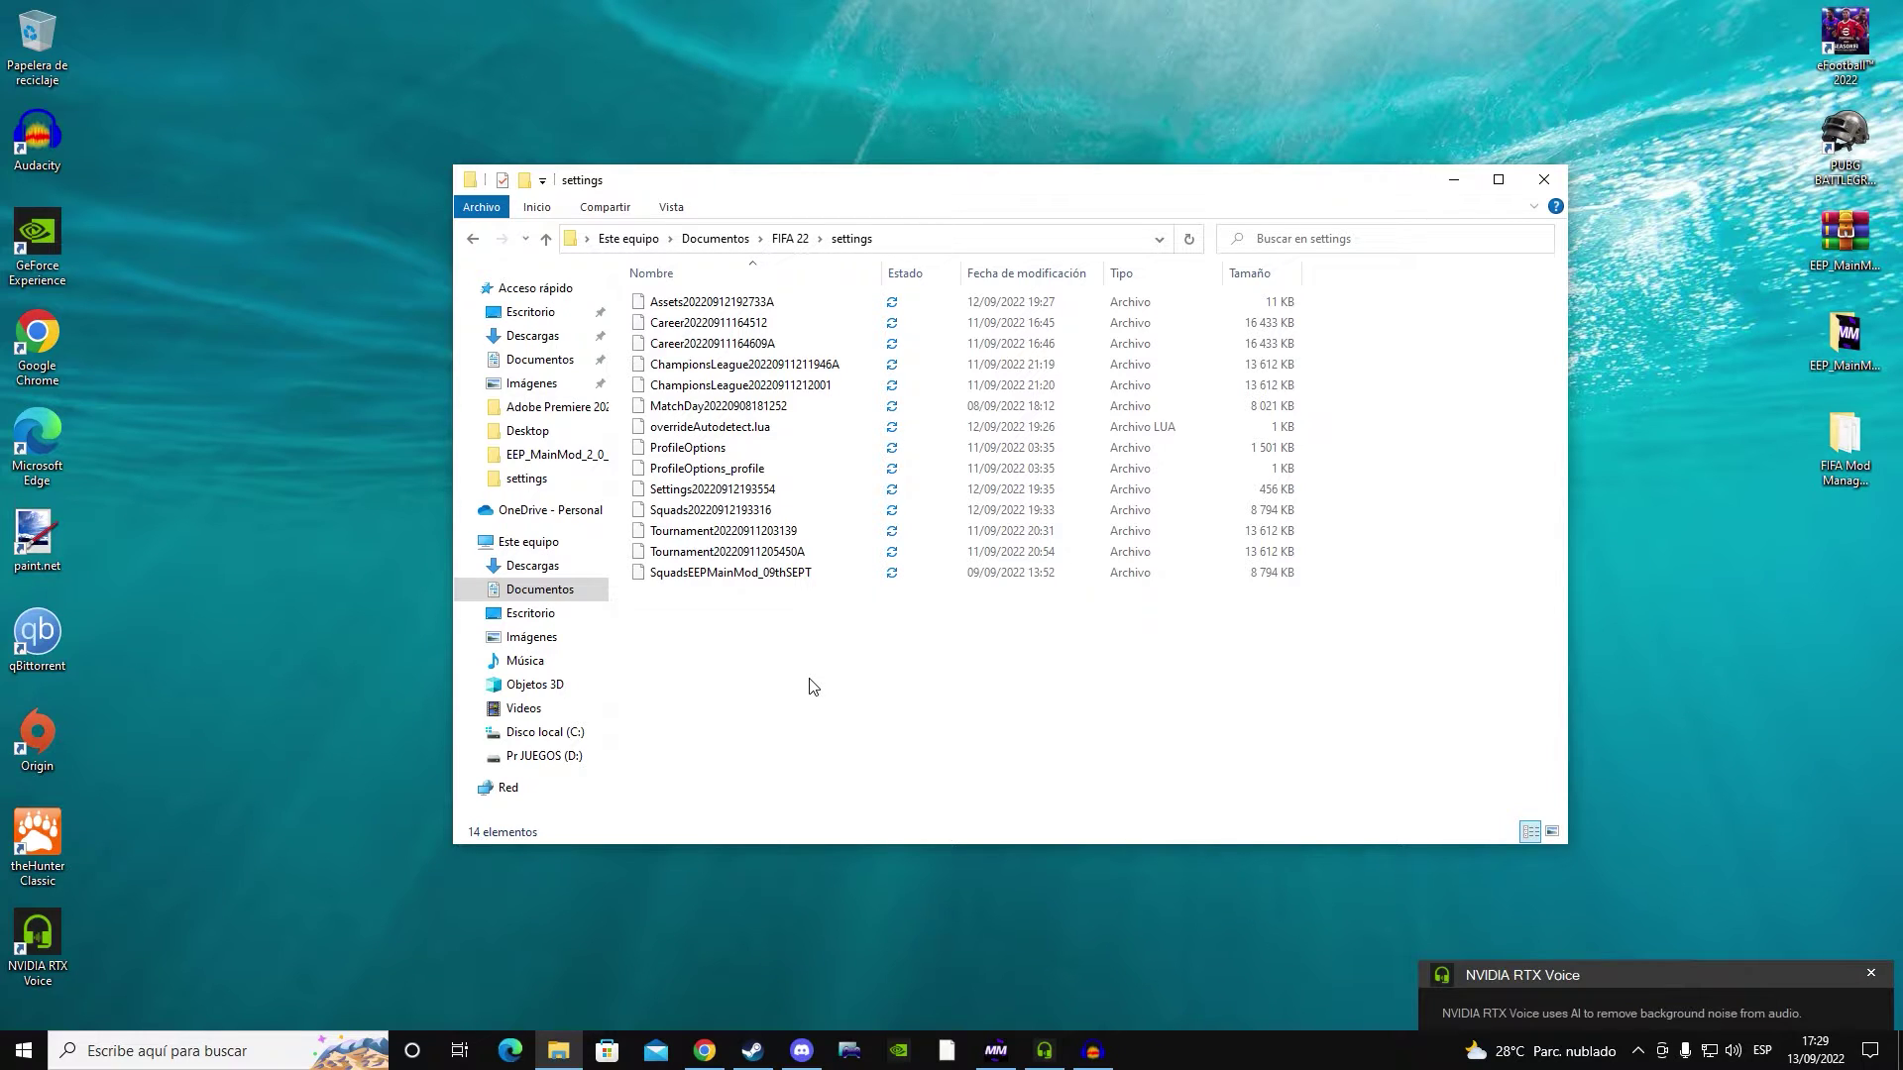
pyautogui.click(1543, 179)
# Return to FIFA Mod Manager and apply every available mod, from the EEP 2.0 MainMod to the scoreboard packs
pyautogui.click(996, 1051)
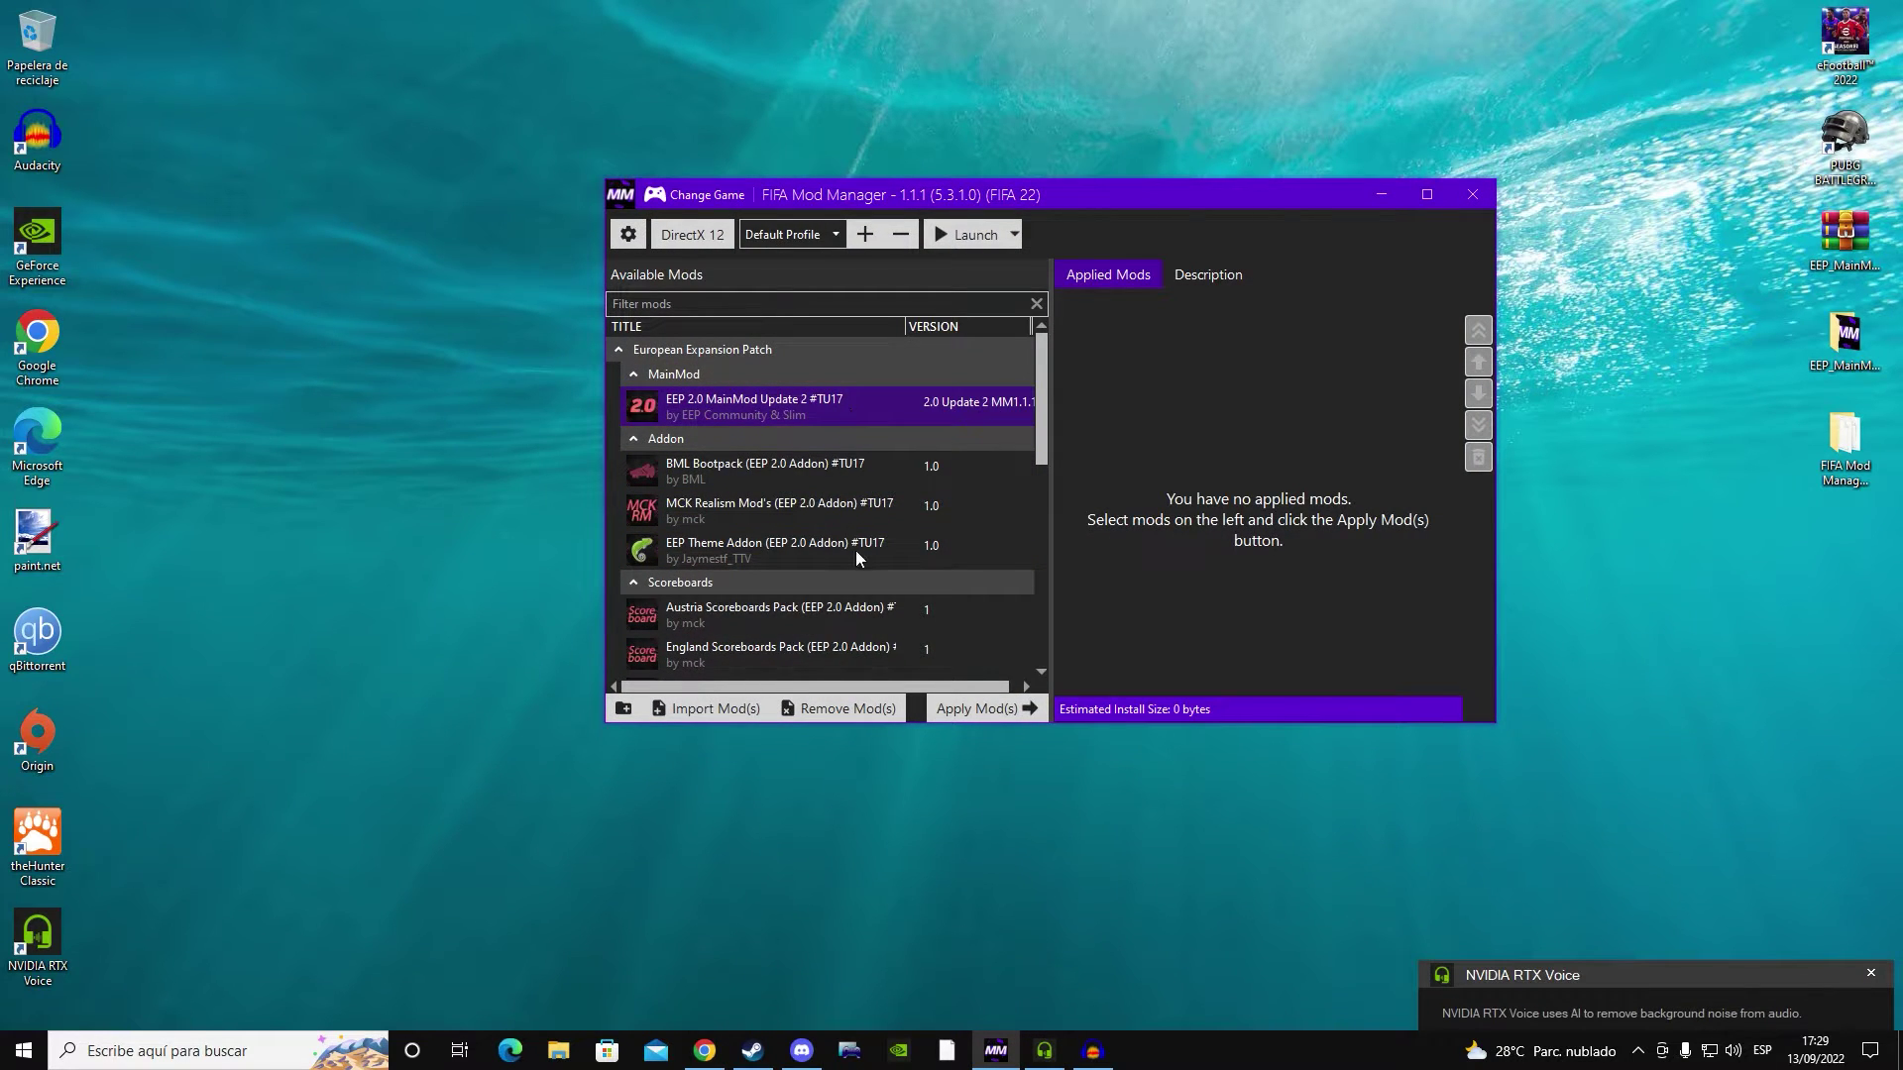
pyautogui.scroll(-10, 898, 587)
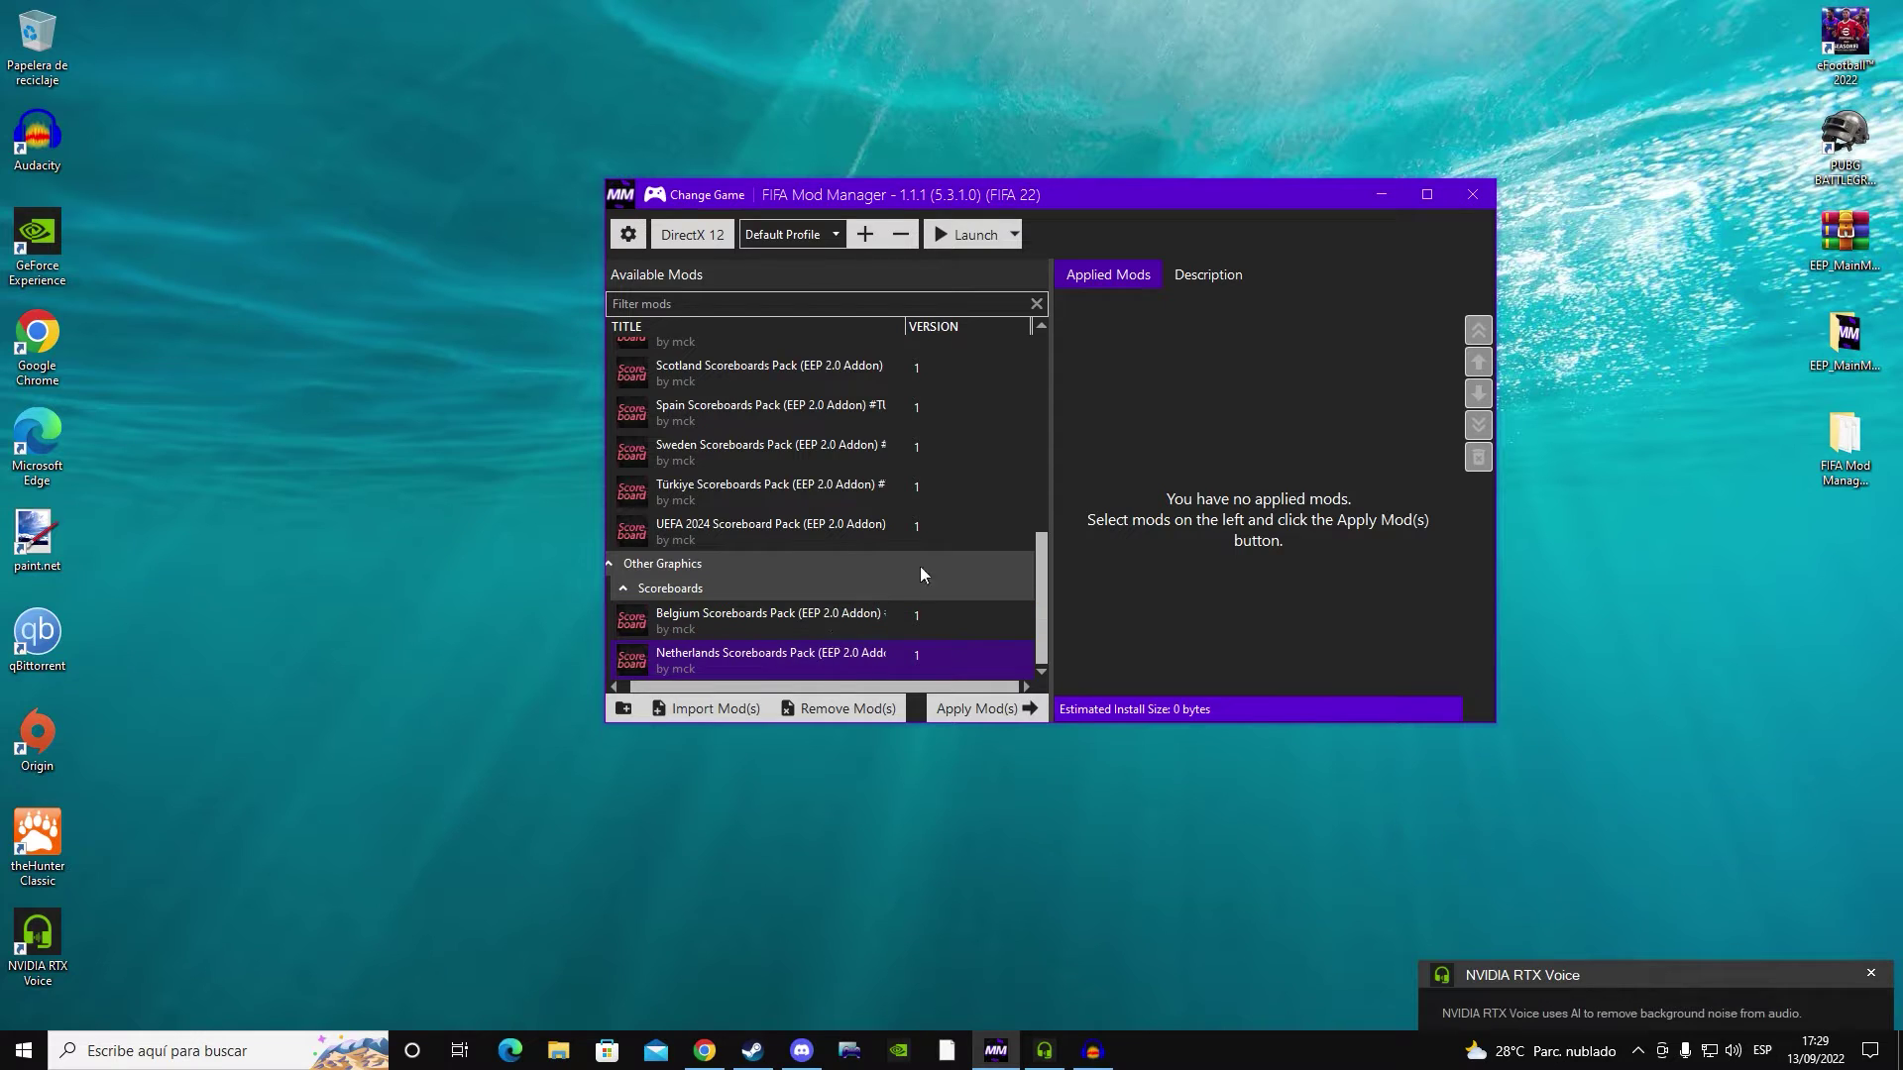
pyautogui.hotkey('ctrl', 'a')
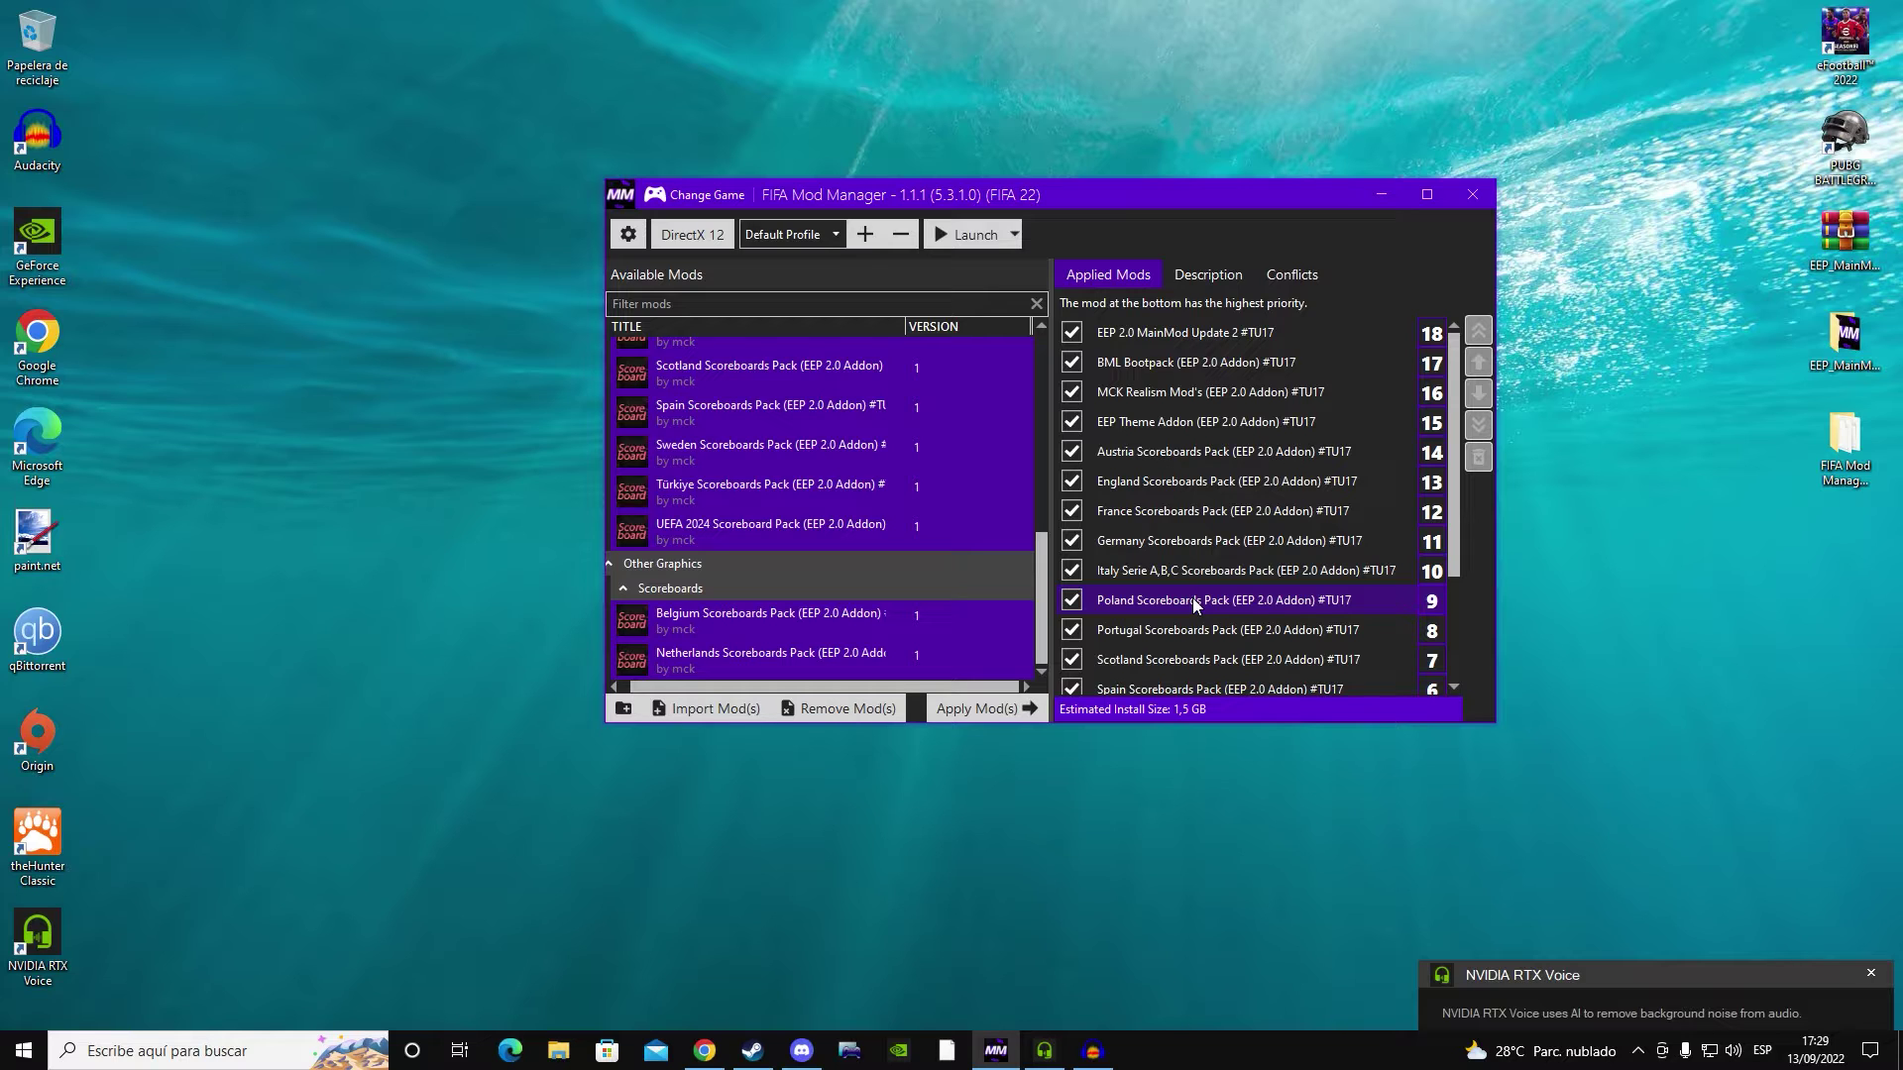
pyautogui.scroll(10, 1002, 487)
pyautogui.scroll(-10, 933, 579)
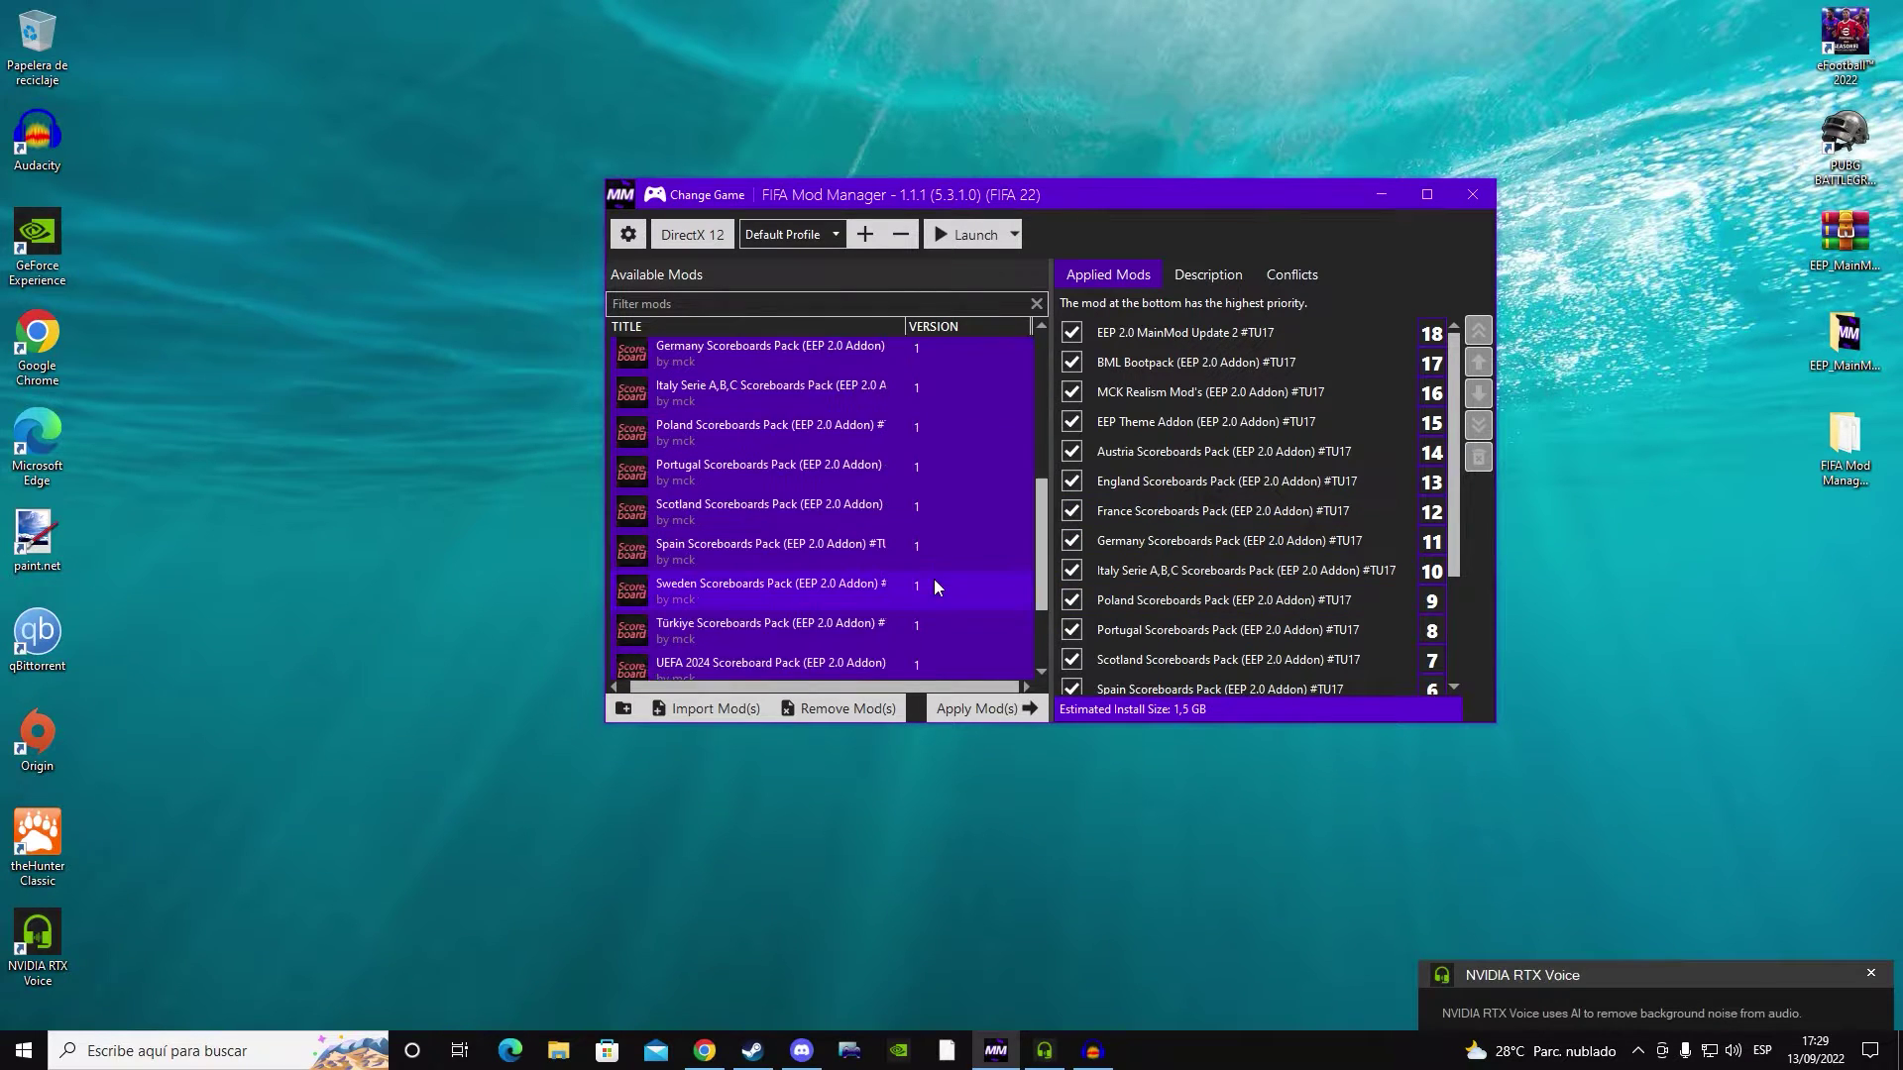
pyautogui.scroll(-3, 1269, 562)
pyautogui.scroll(3, 1270, 561)
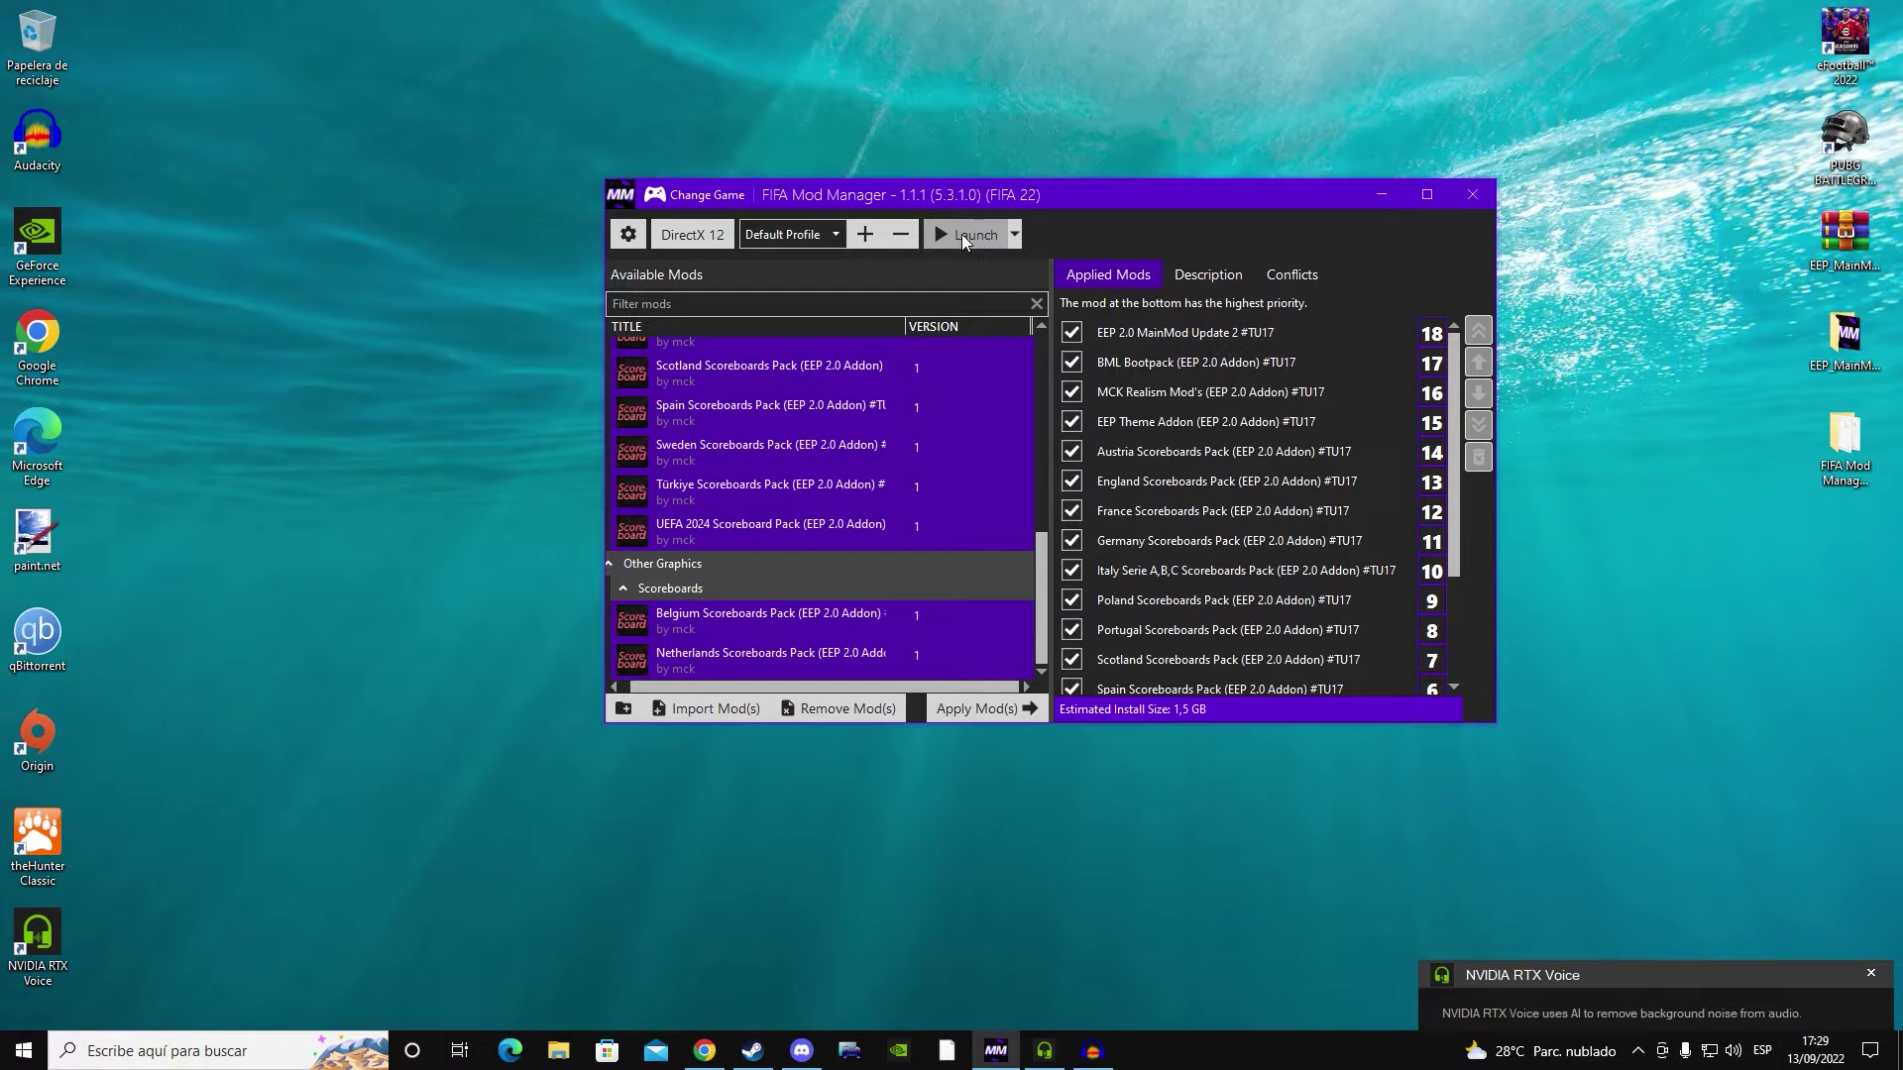
# Launch FIFA 22 with the applied mods and proceed to the title screen with Español as the language
pyautogui.moveTo(1006, 193); pyautogui.dragTo(955, 150)
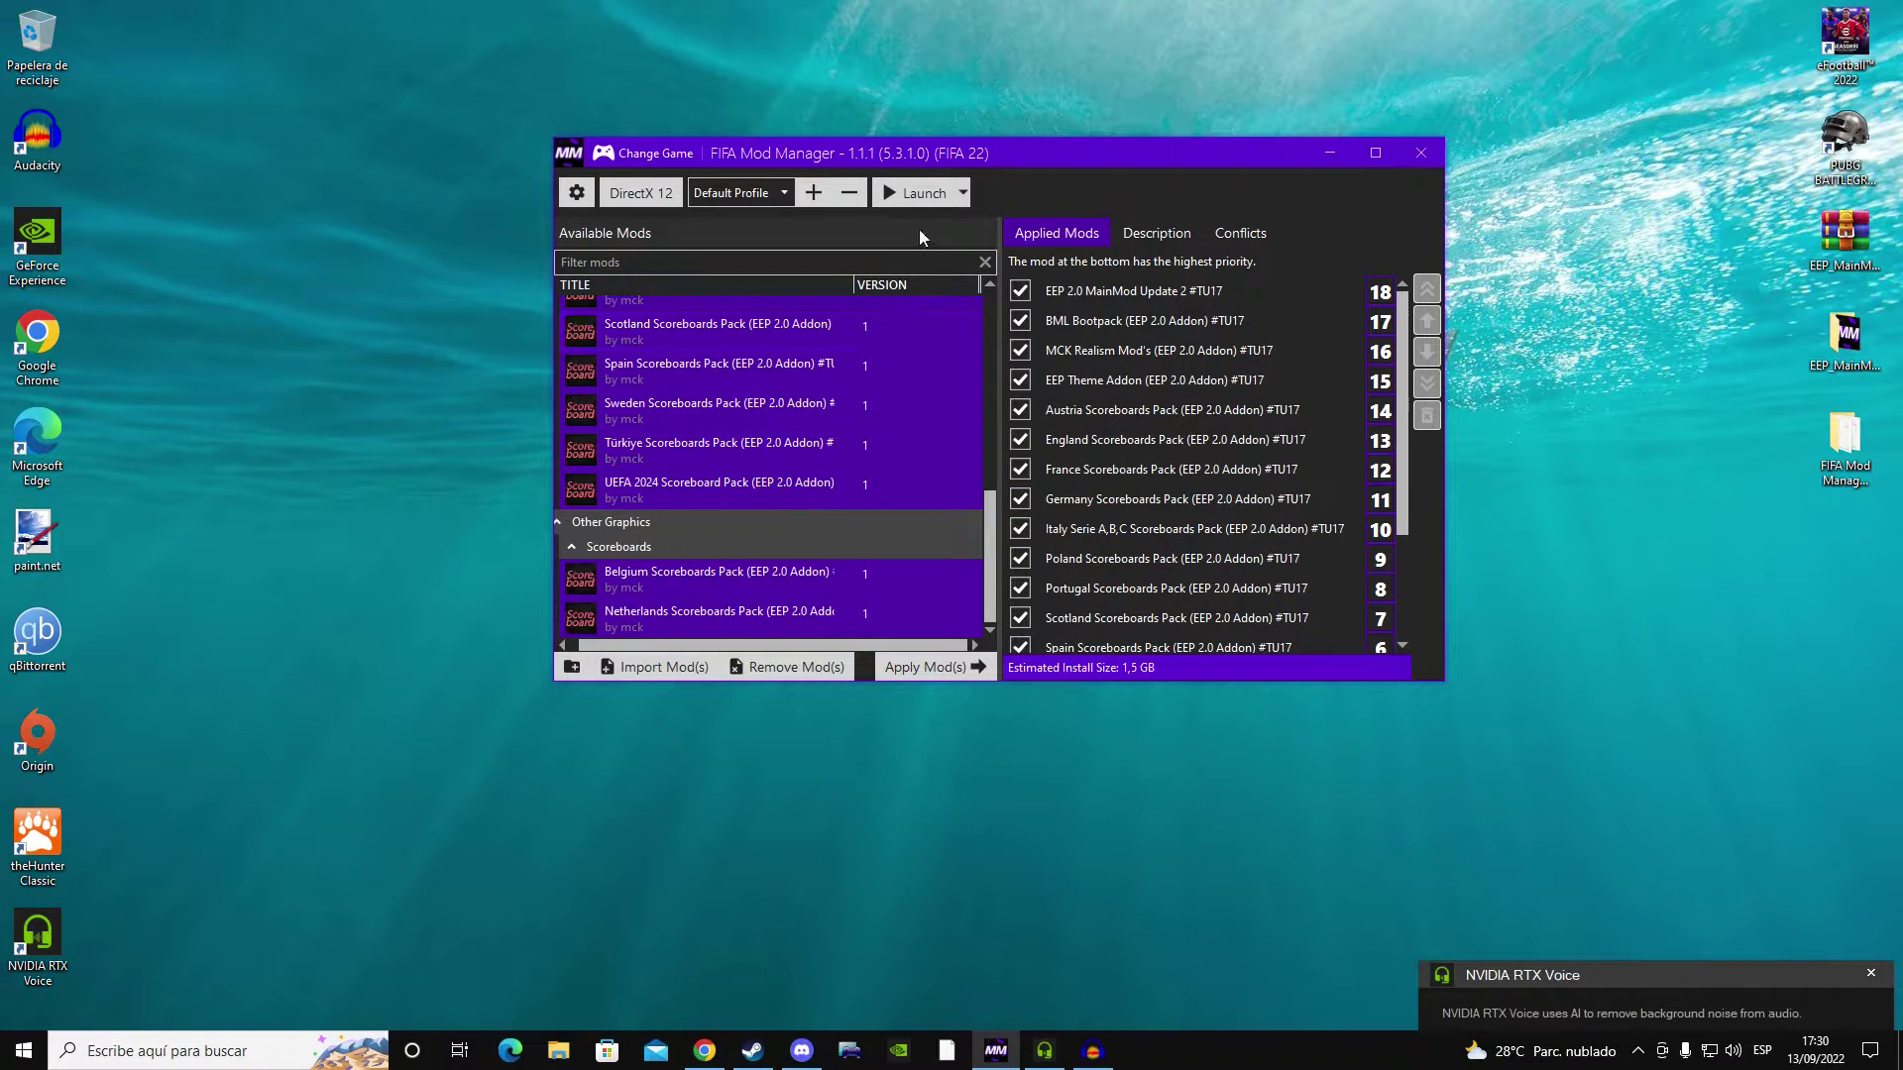
pyautogui.click(925, 198)
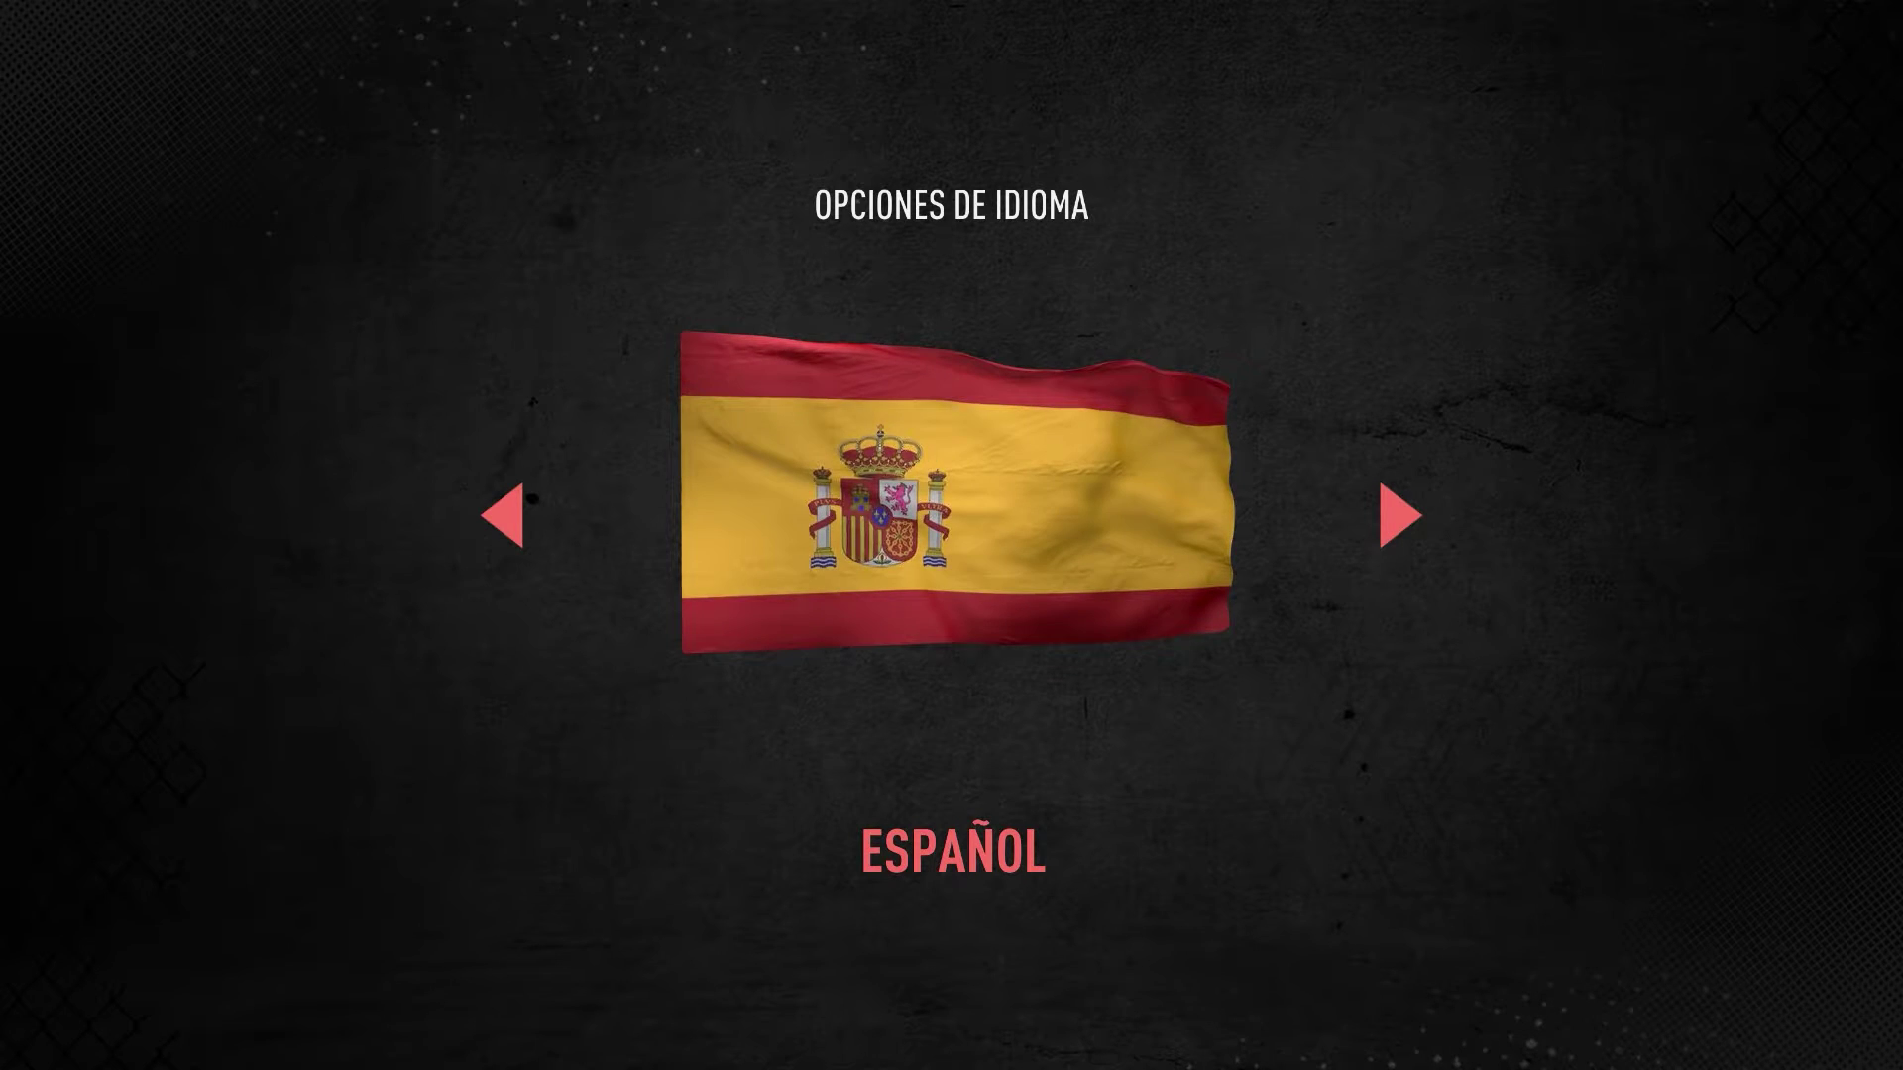
pyautogui.press('Return')
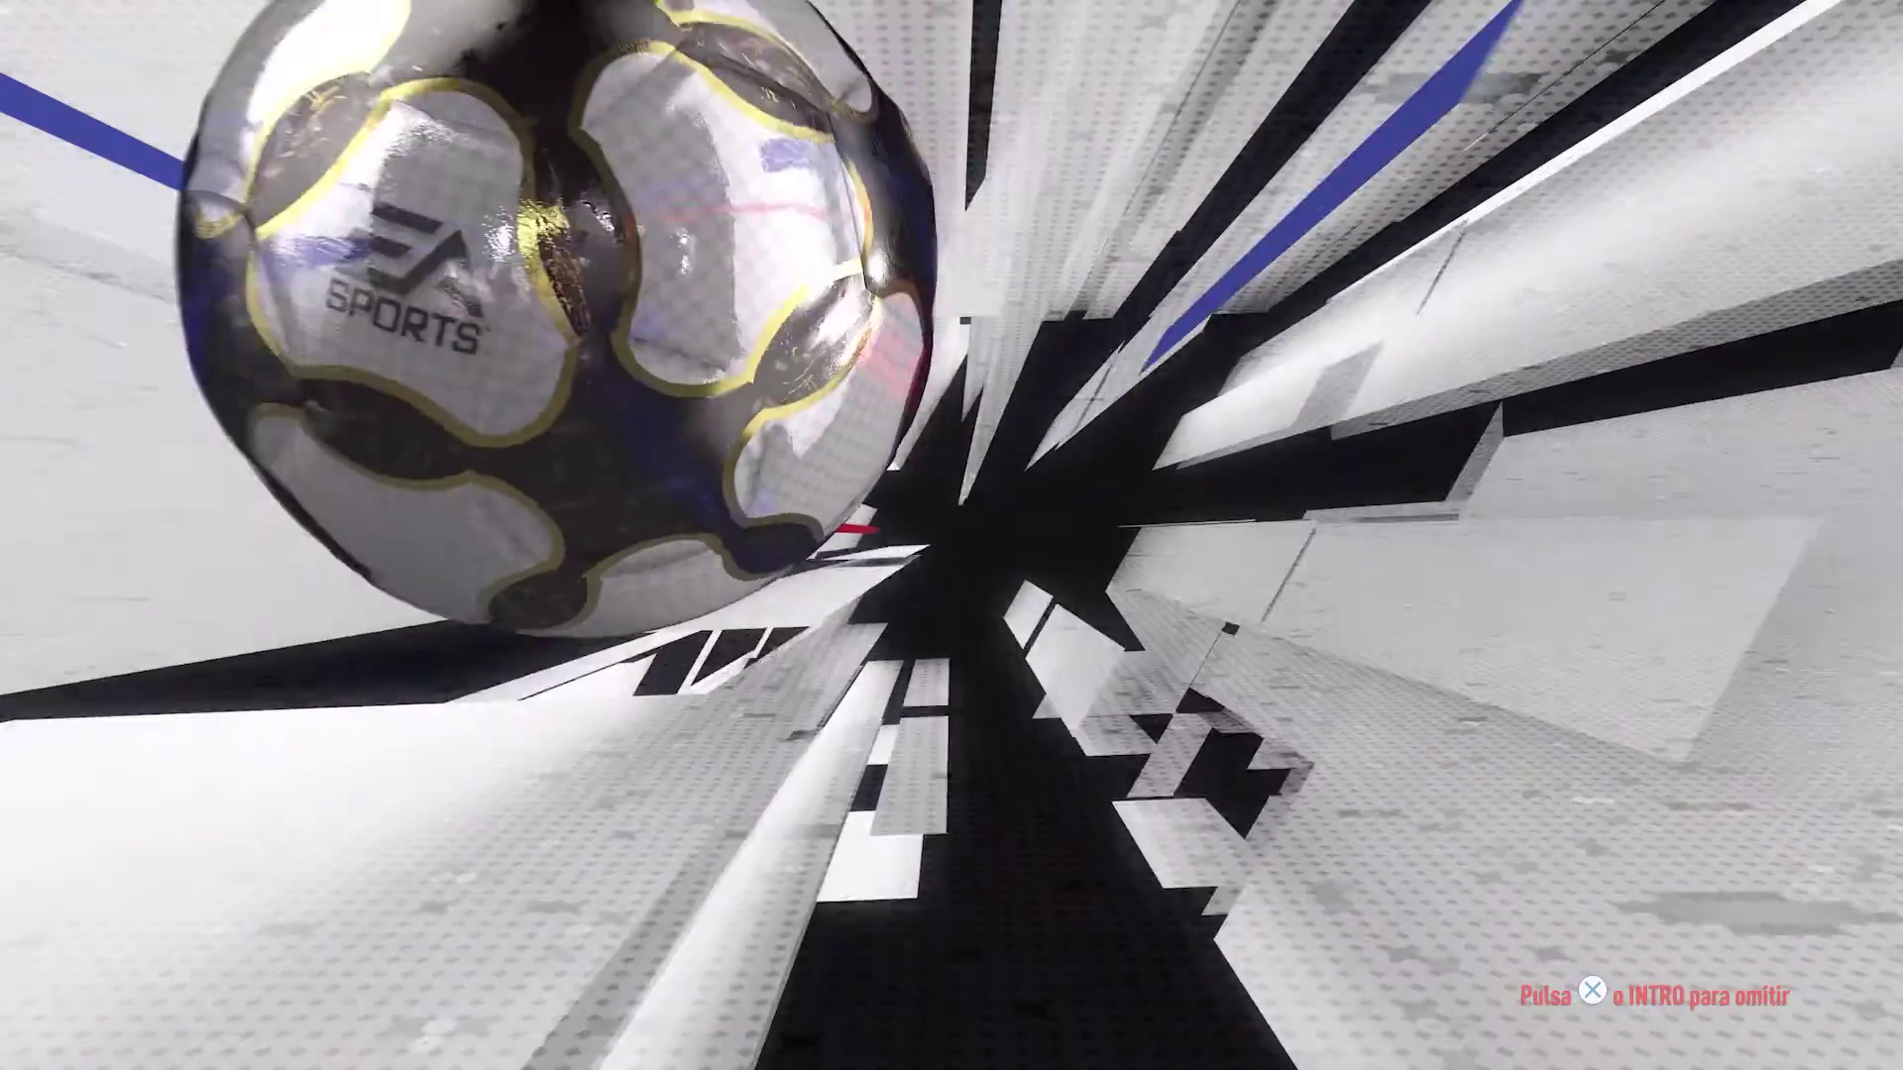
pyautogui.press('Return')
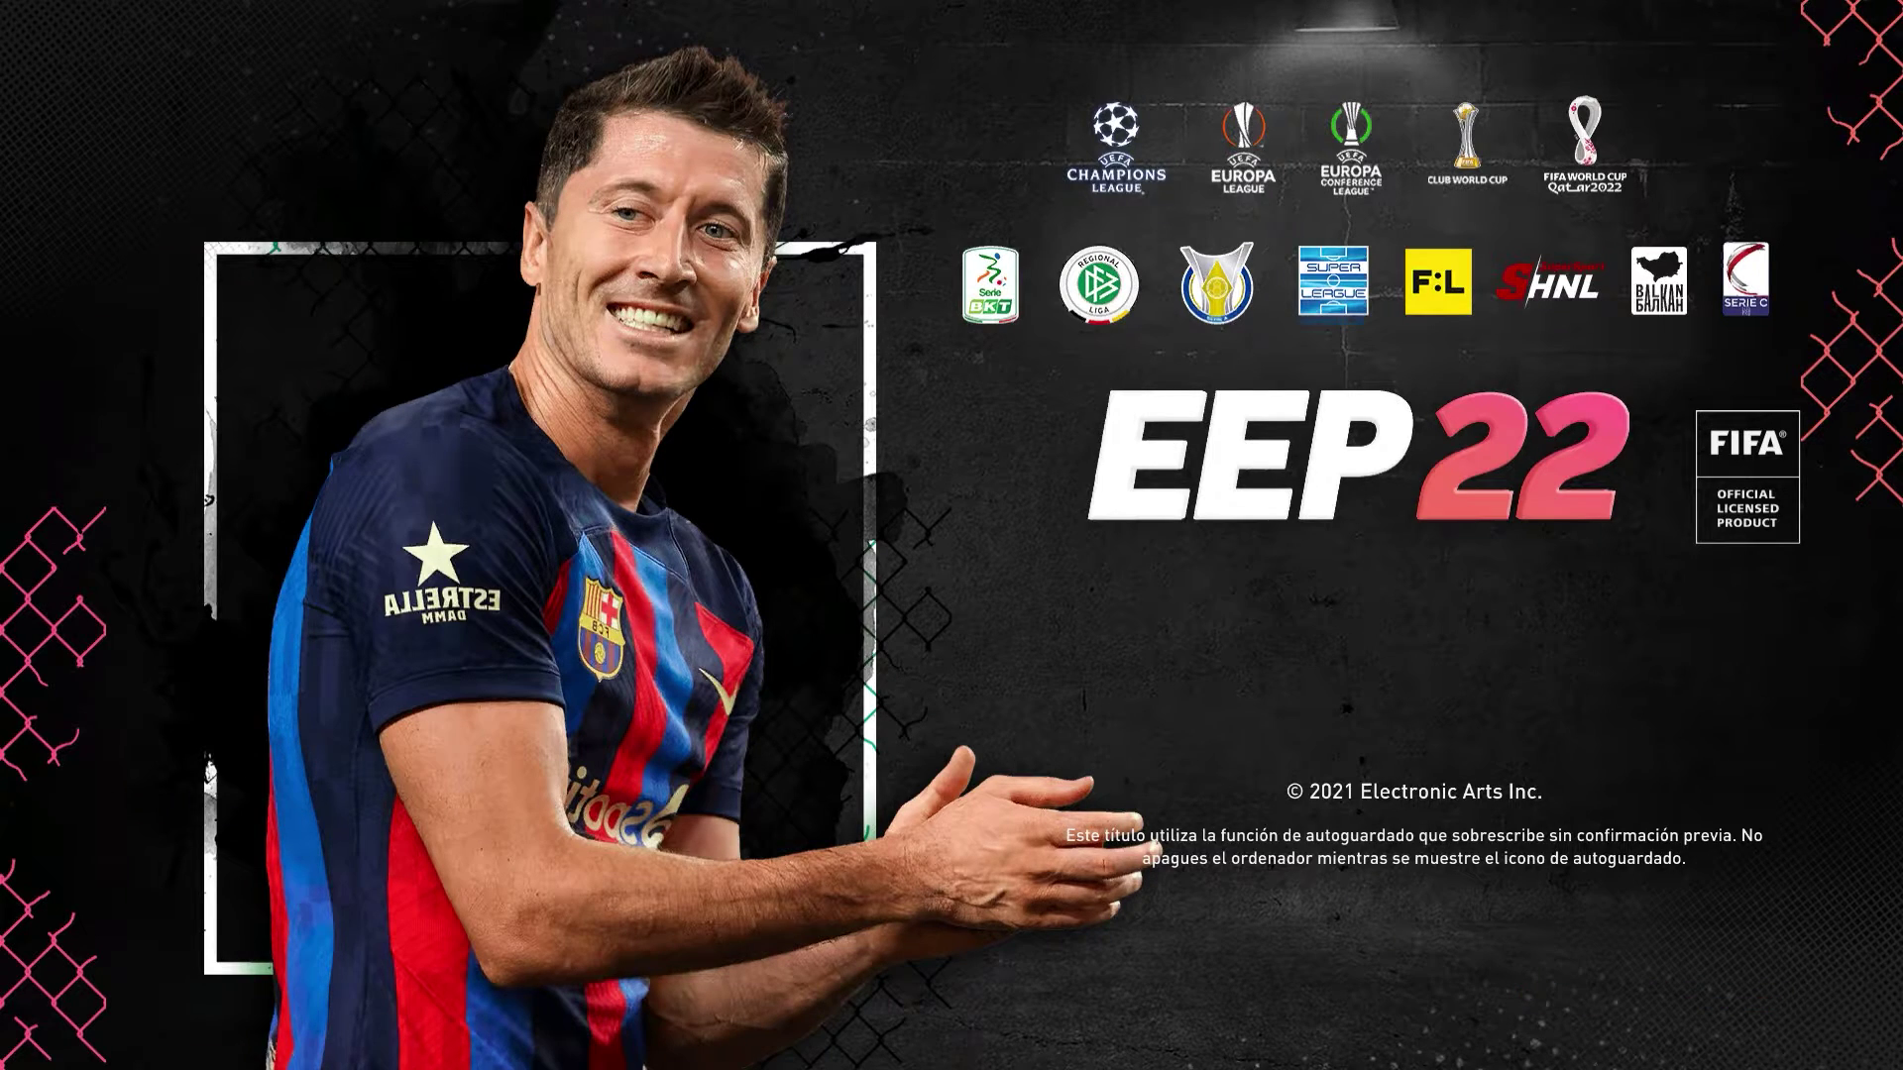
# Check the FIFA 22 sound level in the Windows volume mixer and return to the game
pyautogui.press('super')
pyautogui.rightClick(1710, 1052)
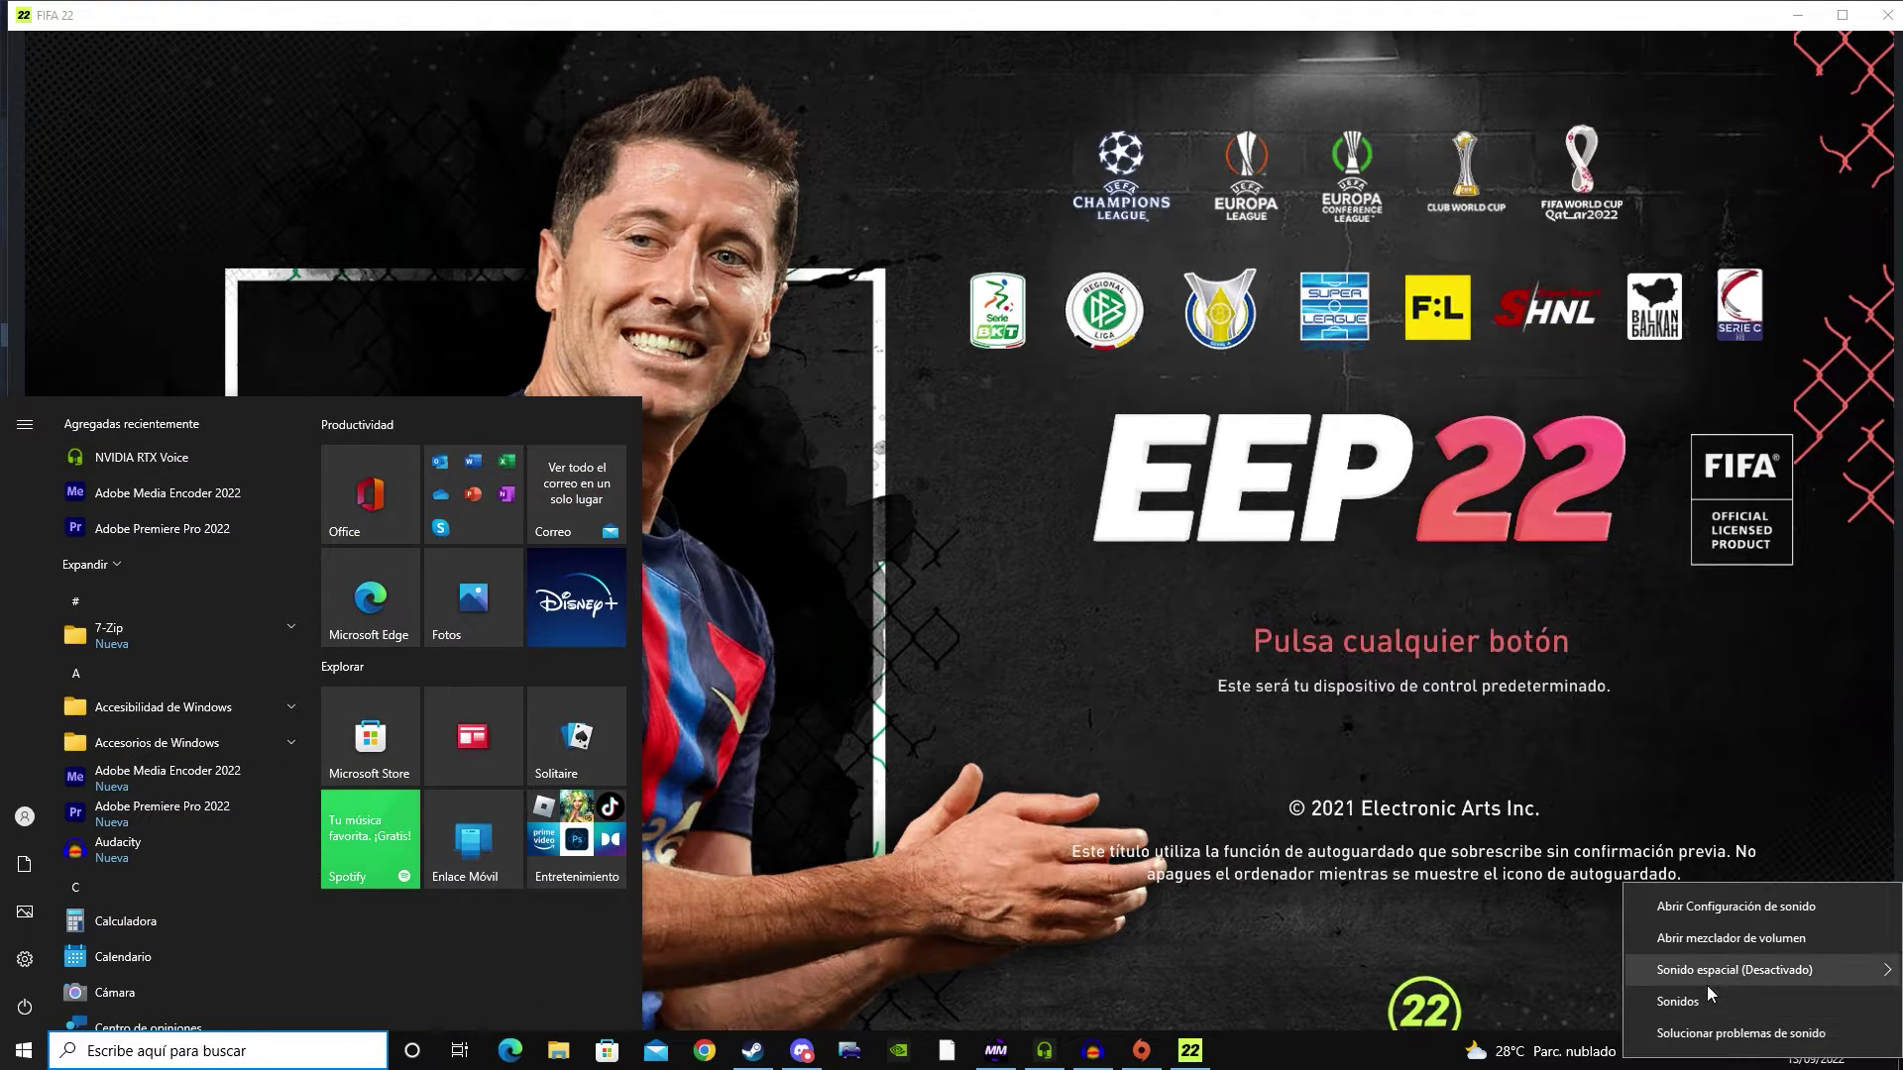
pyautogui.click(1699, 939)
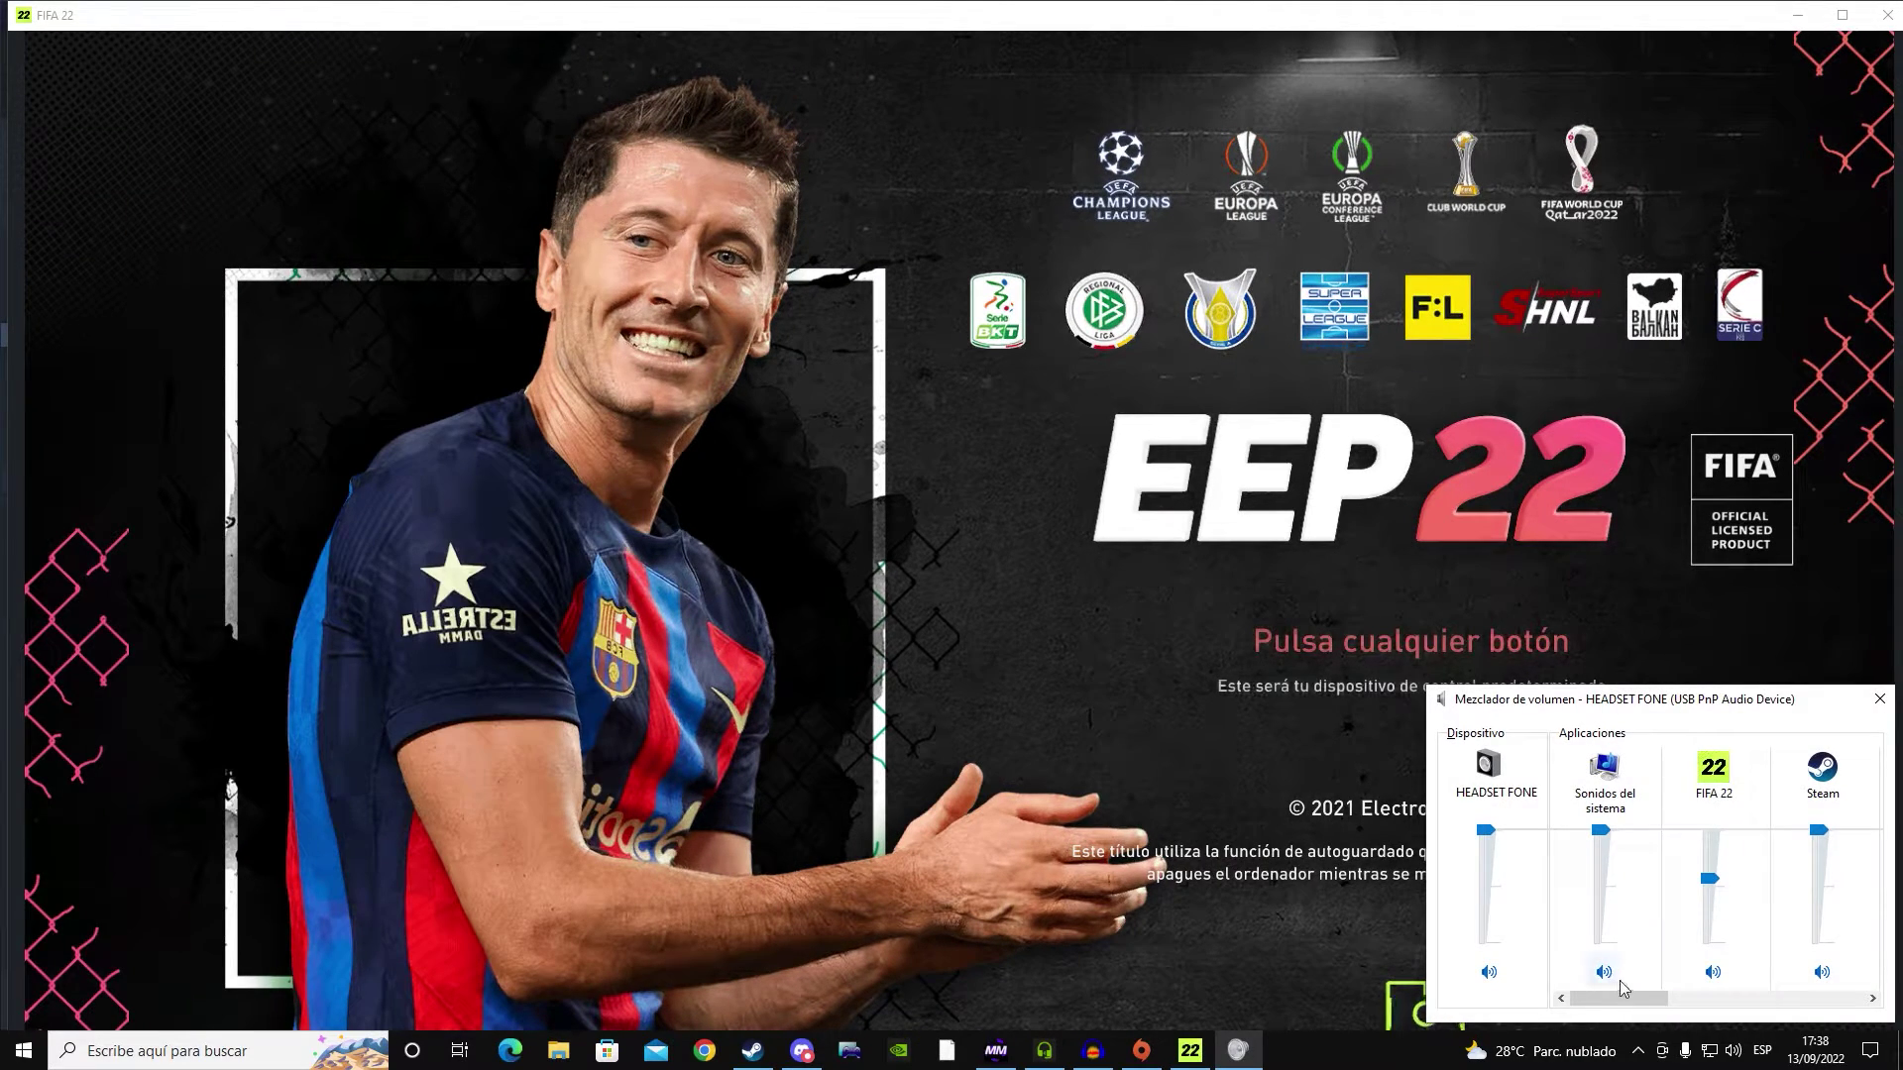
pyautogui.click(1217, 852)
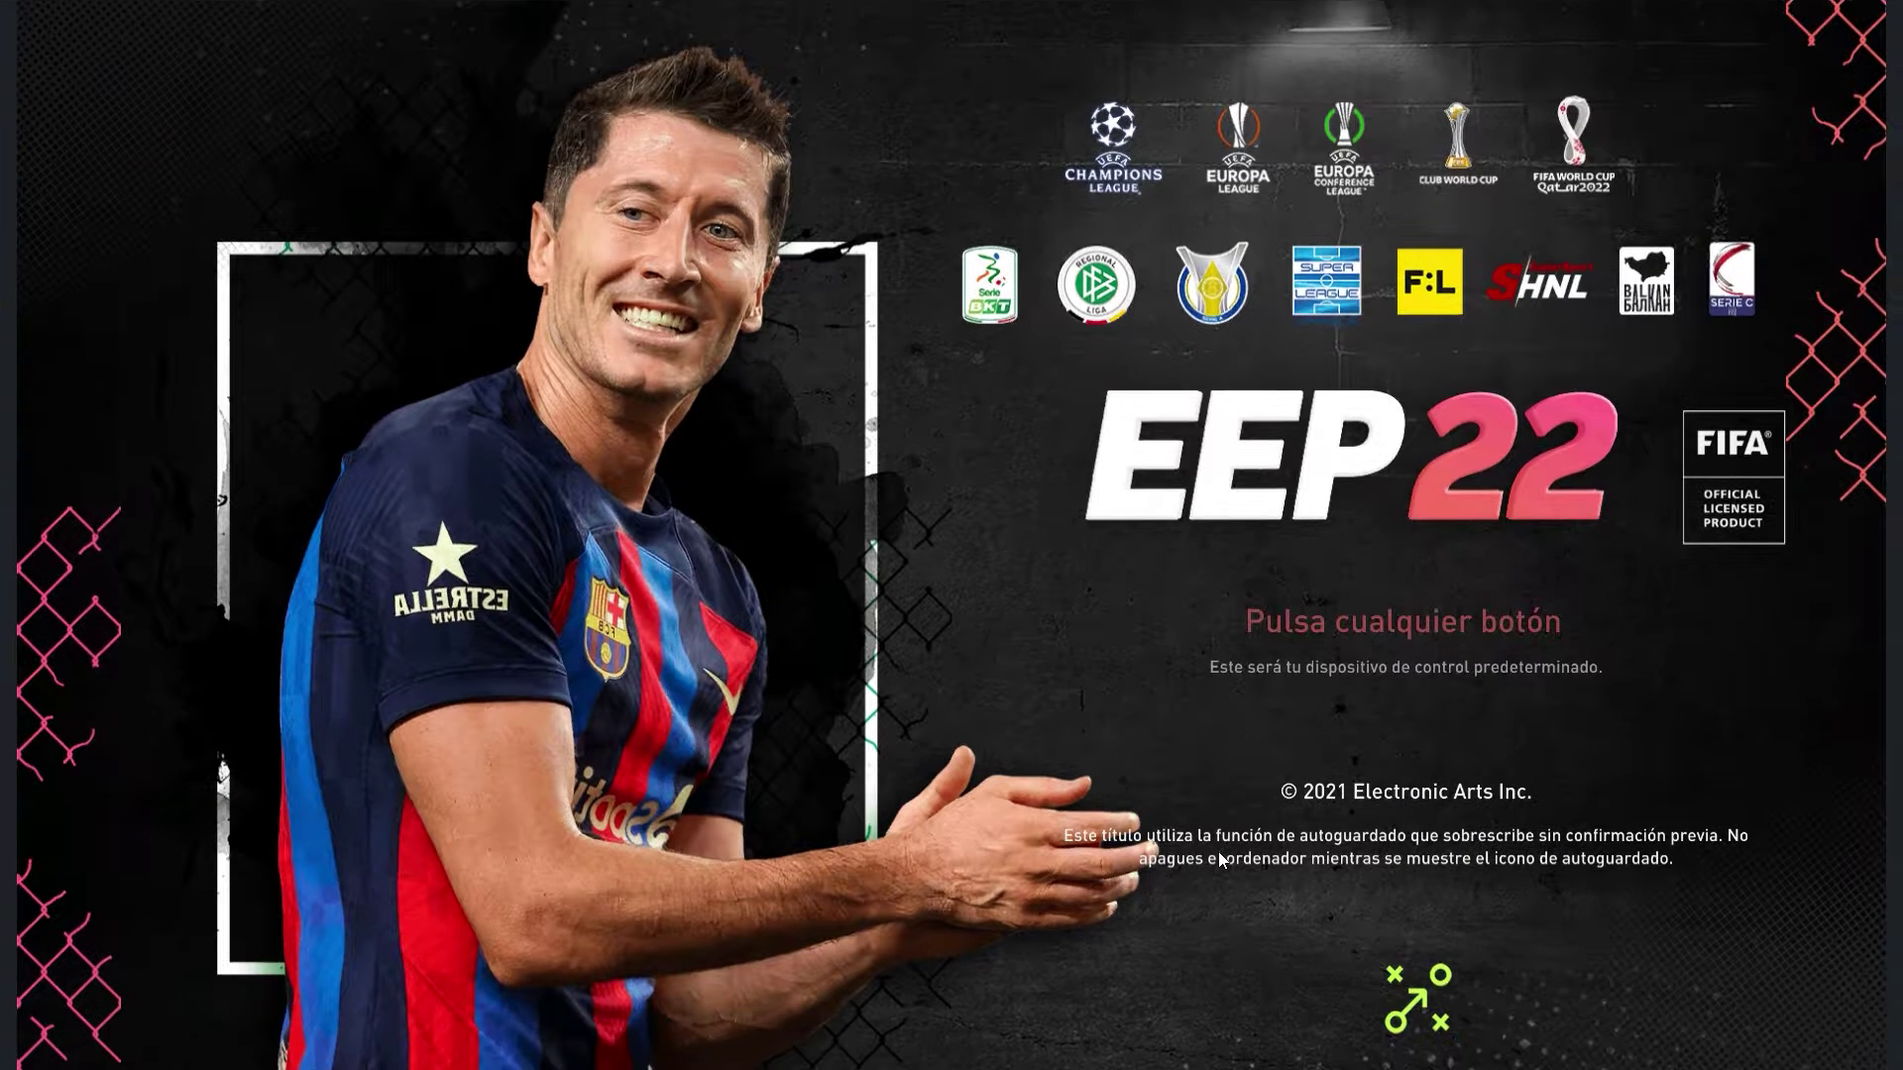
# Continue past the title screen and delete the damaged autosaved Torneo 1 progress
pyautogui.click(1217, 852)
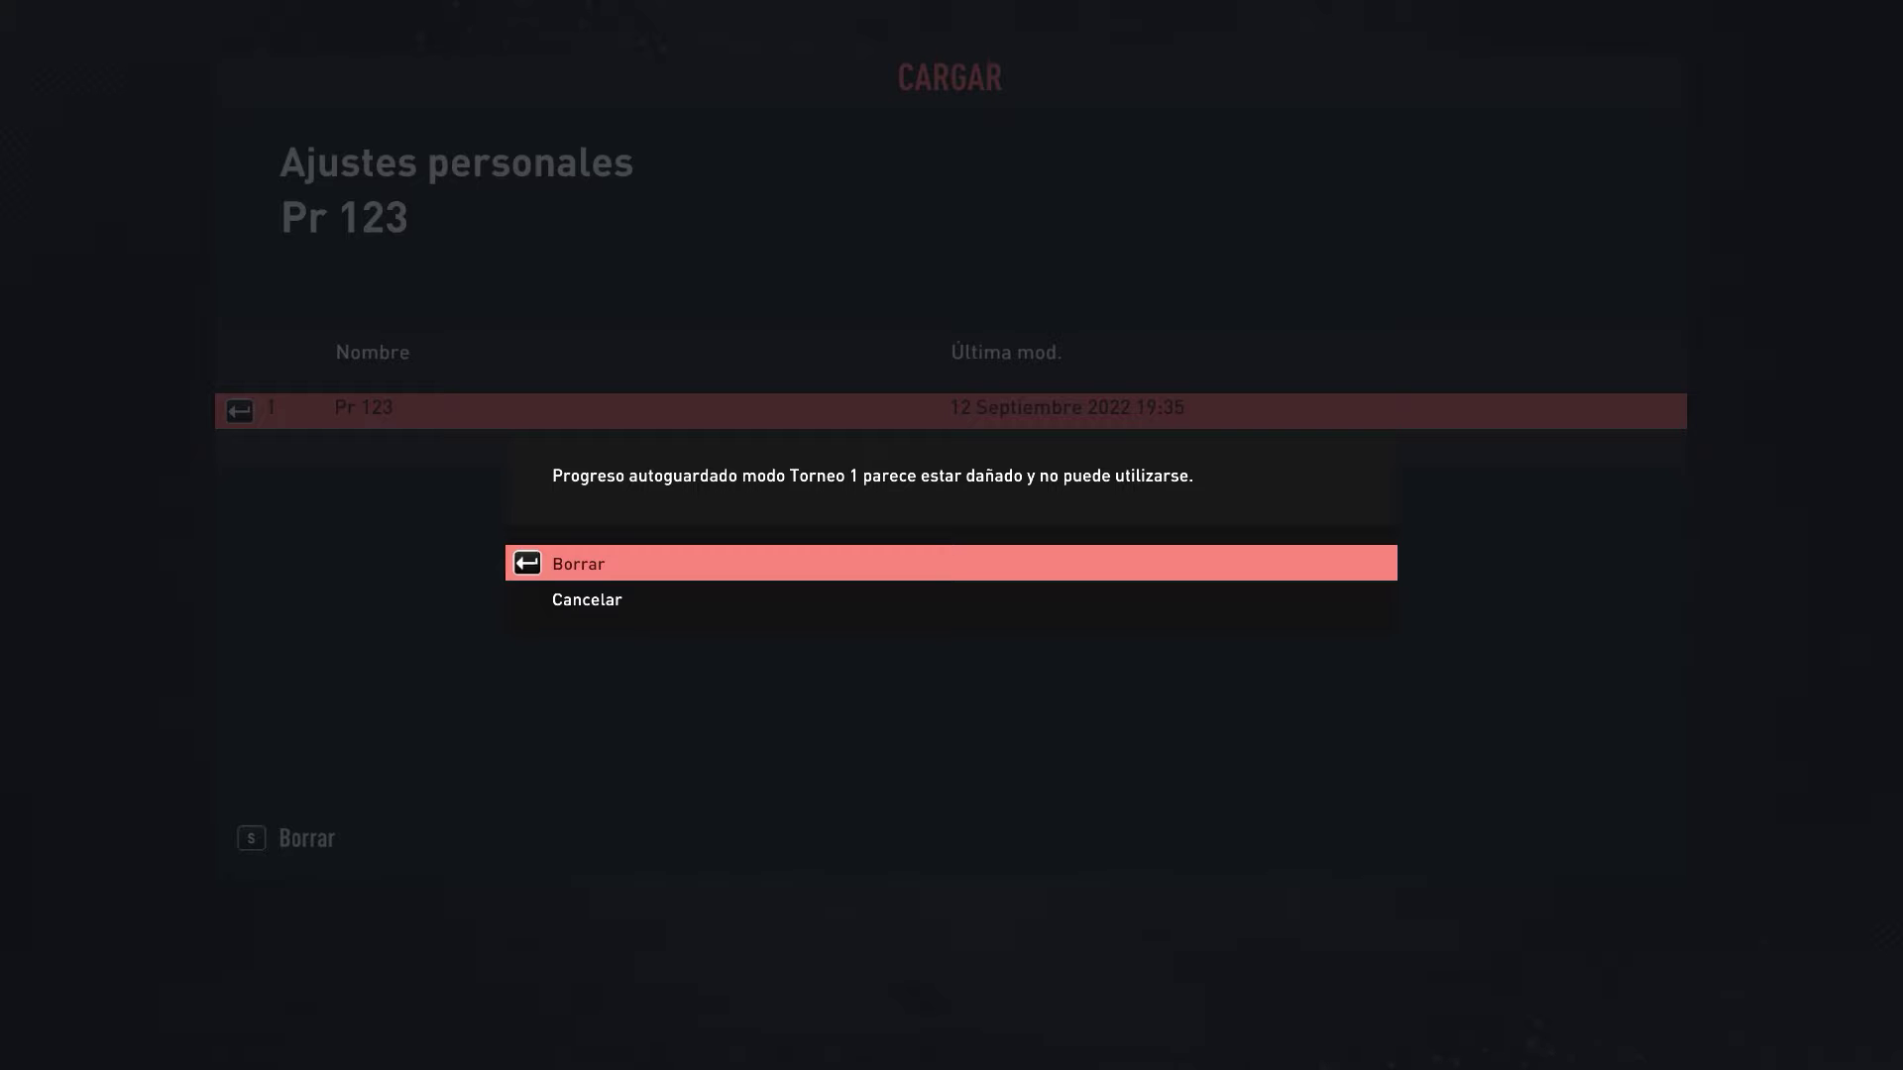
pyautogui.press('Return')
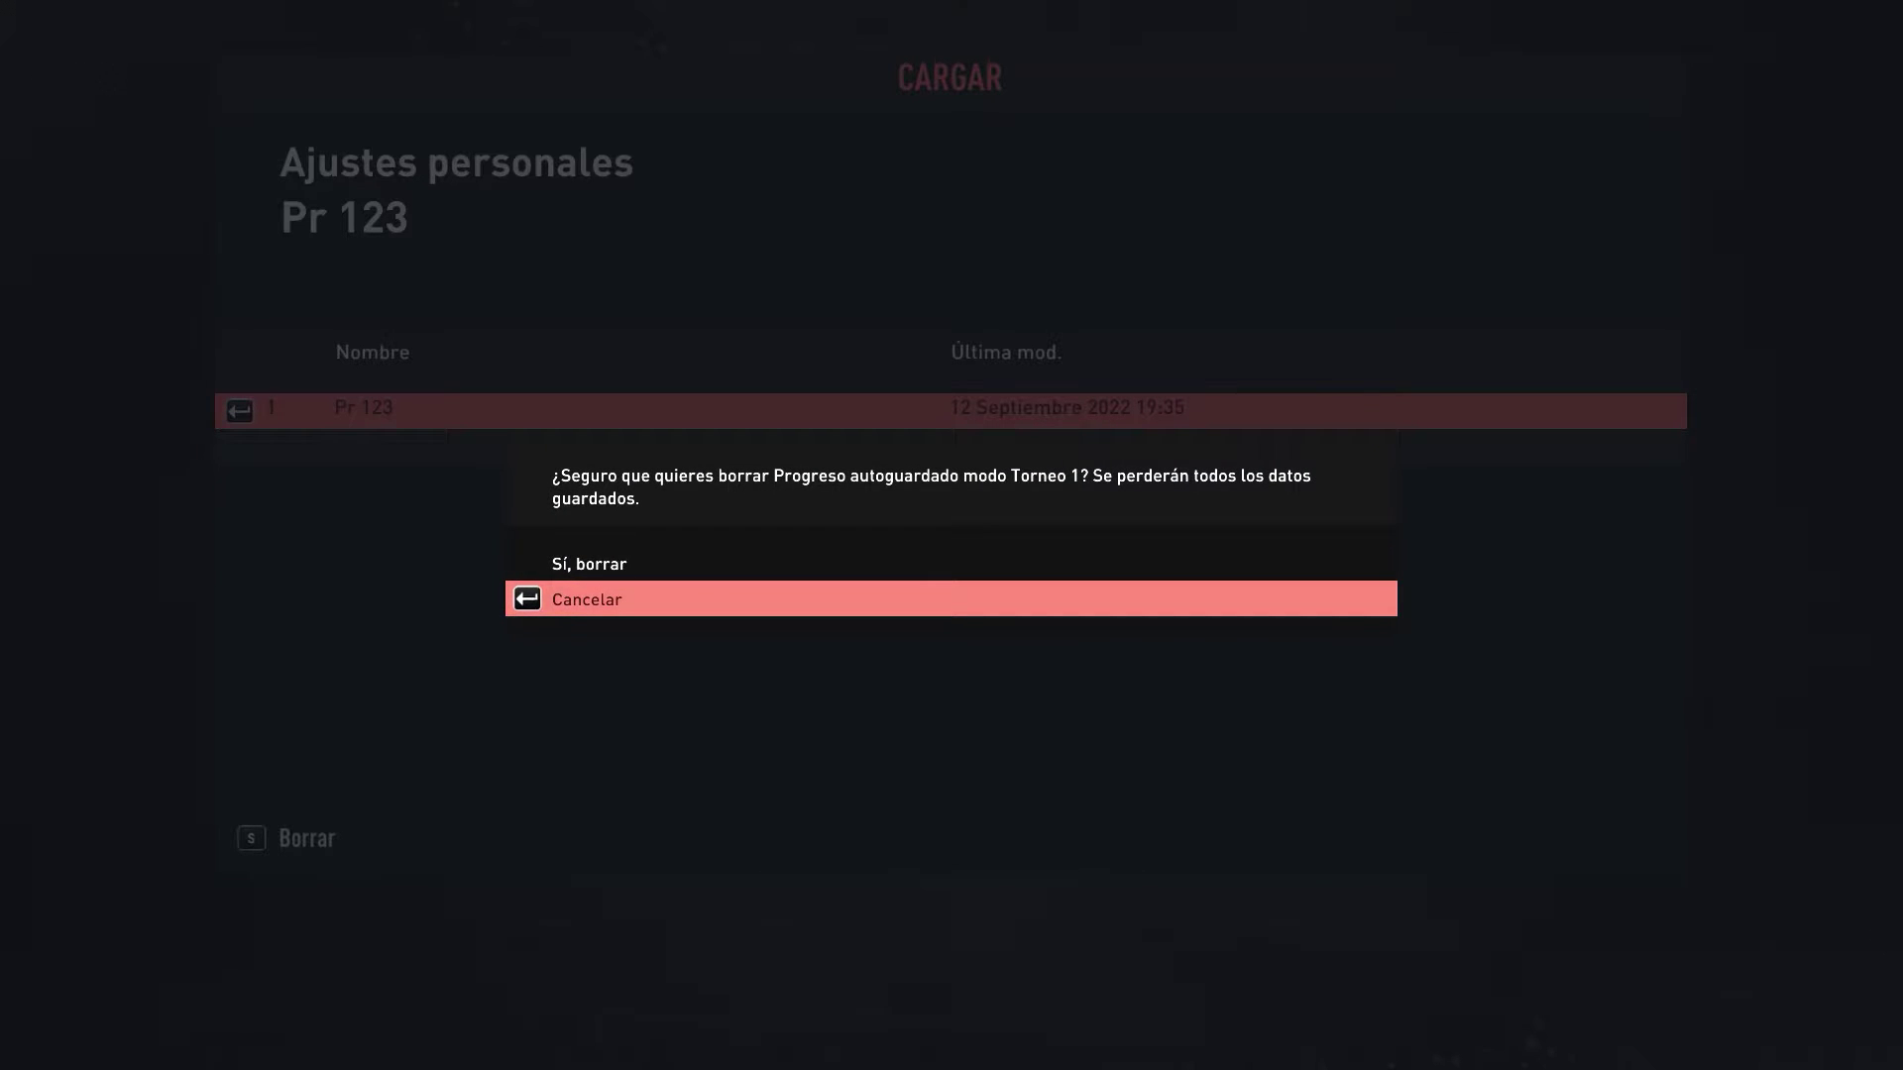
pyautogui.press('Up')
pyautogui.press('Return')
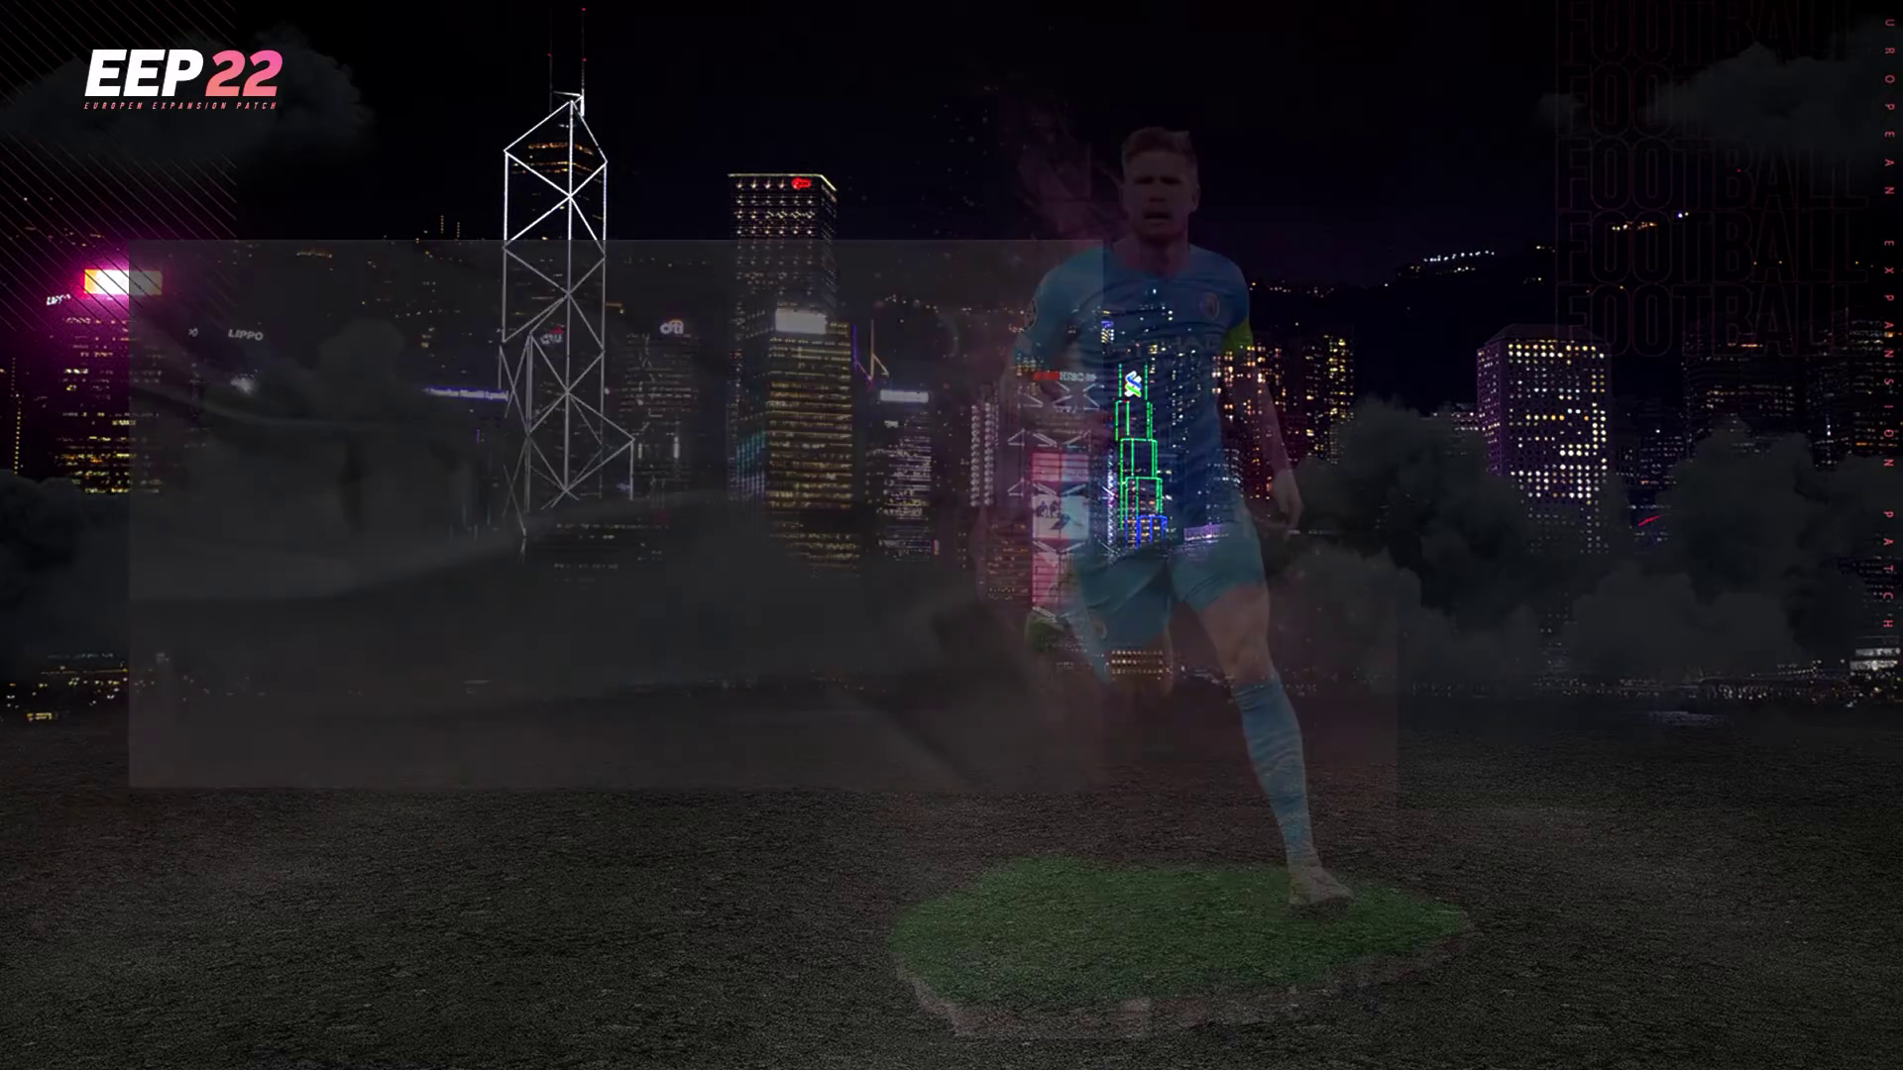
# Open the list of loadable squads (Plantillas) in the game's profile options
pyautogui.press('Right')
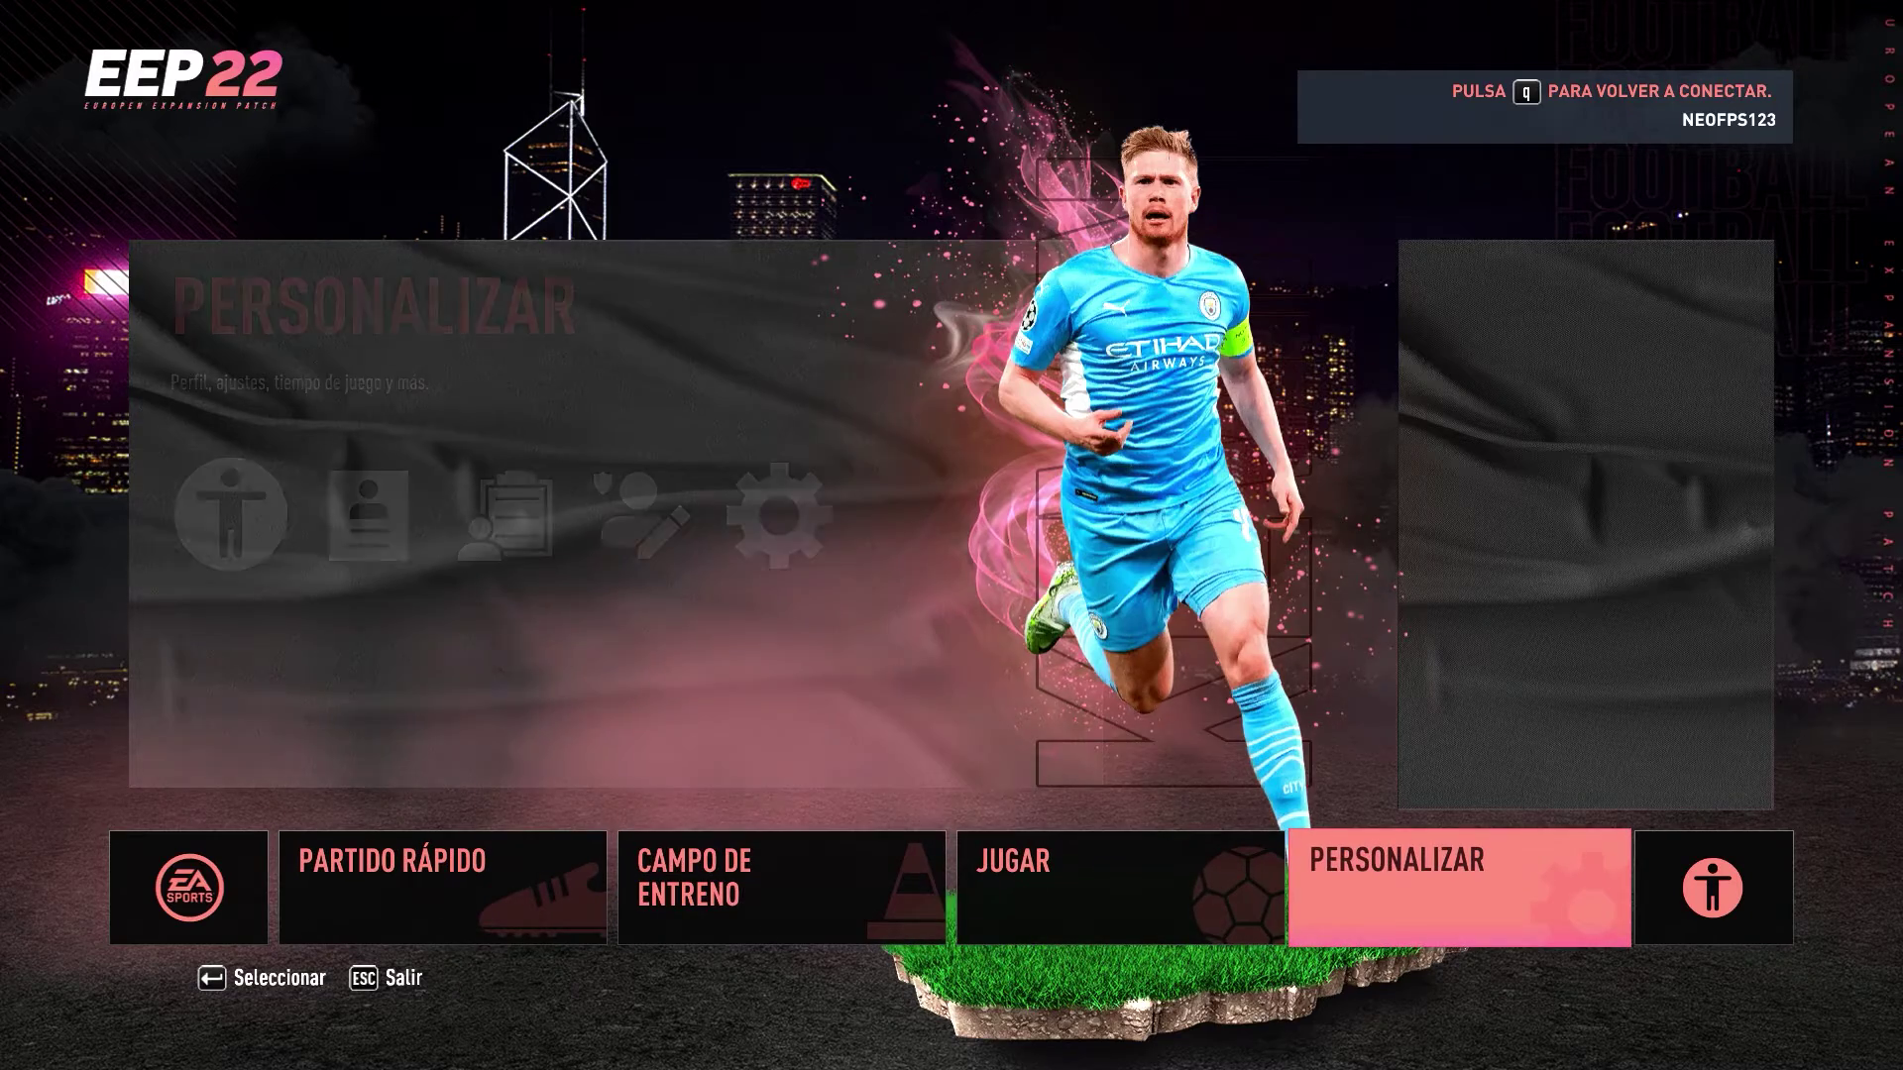
pyautogui.press('Return')
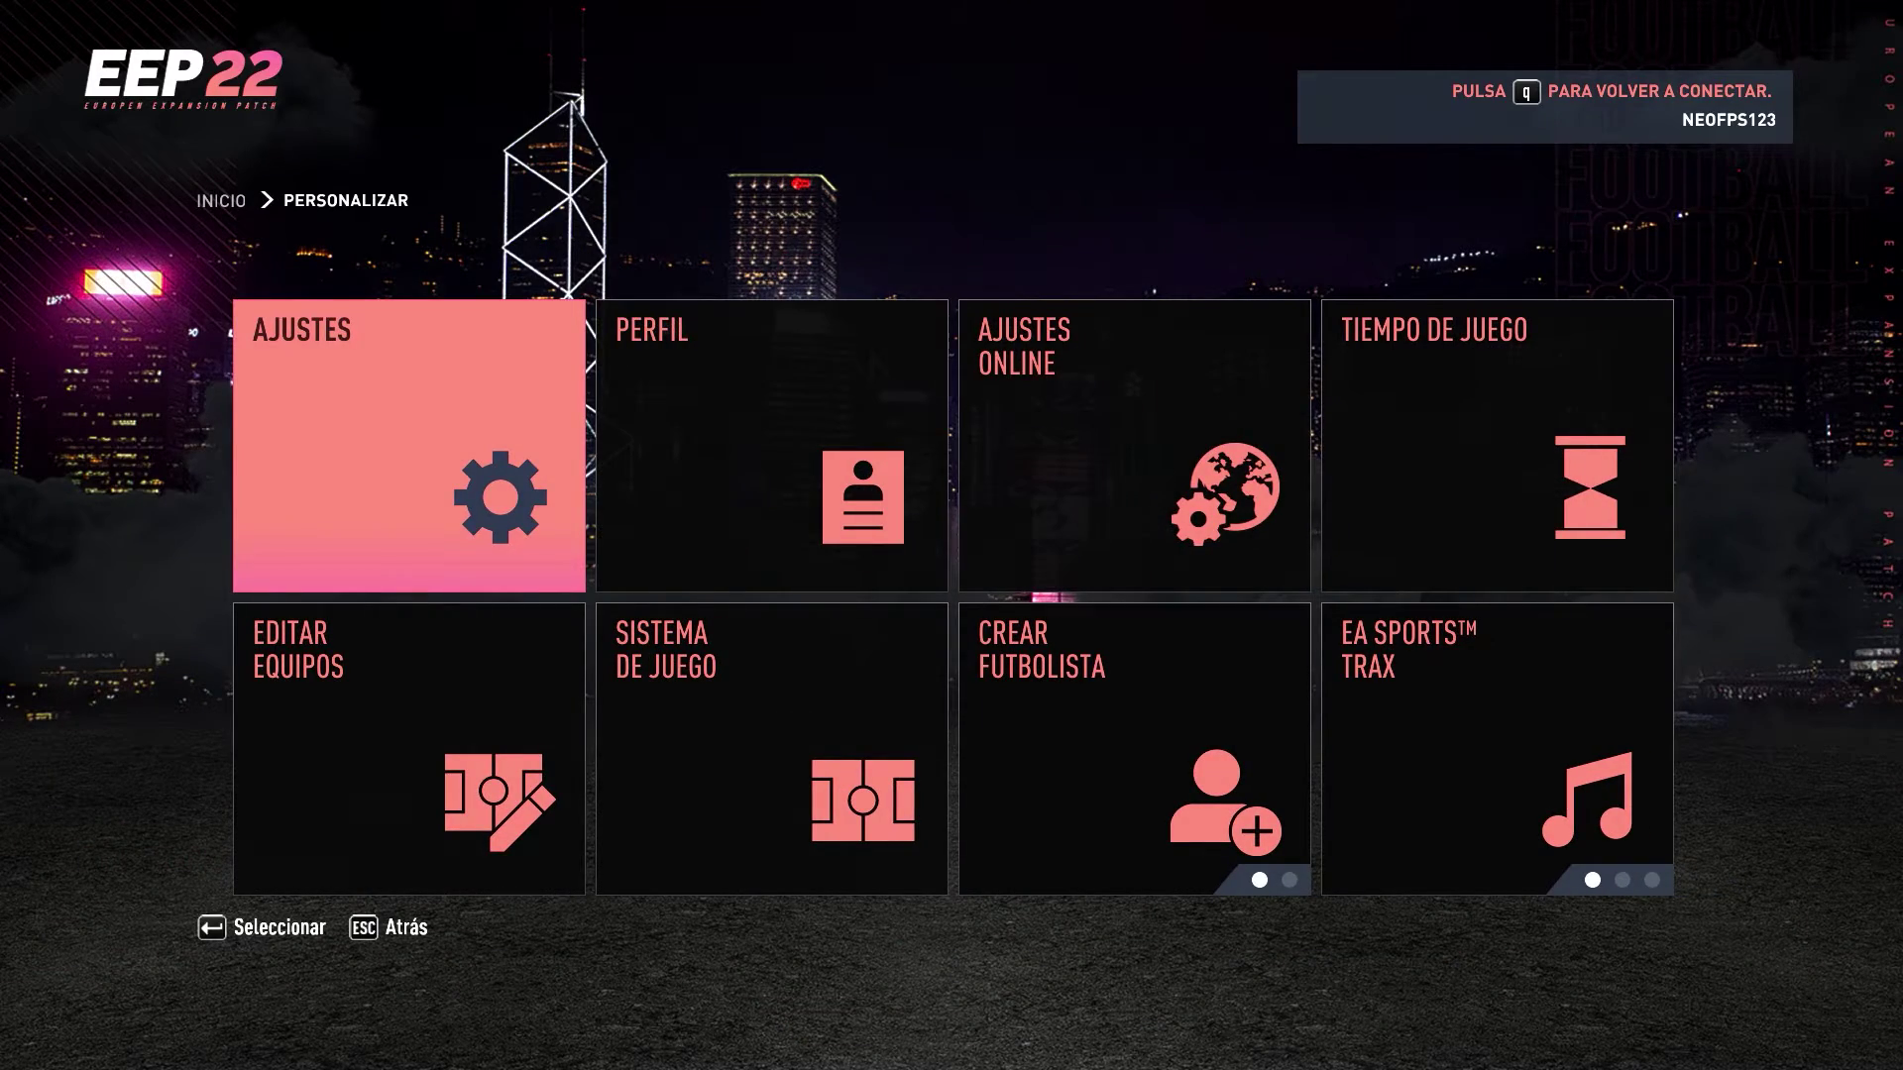
pyautogui.press('Right')
pyautogui.press('Return')
pyautogui.press('Right')
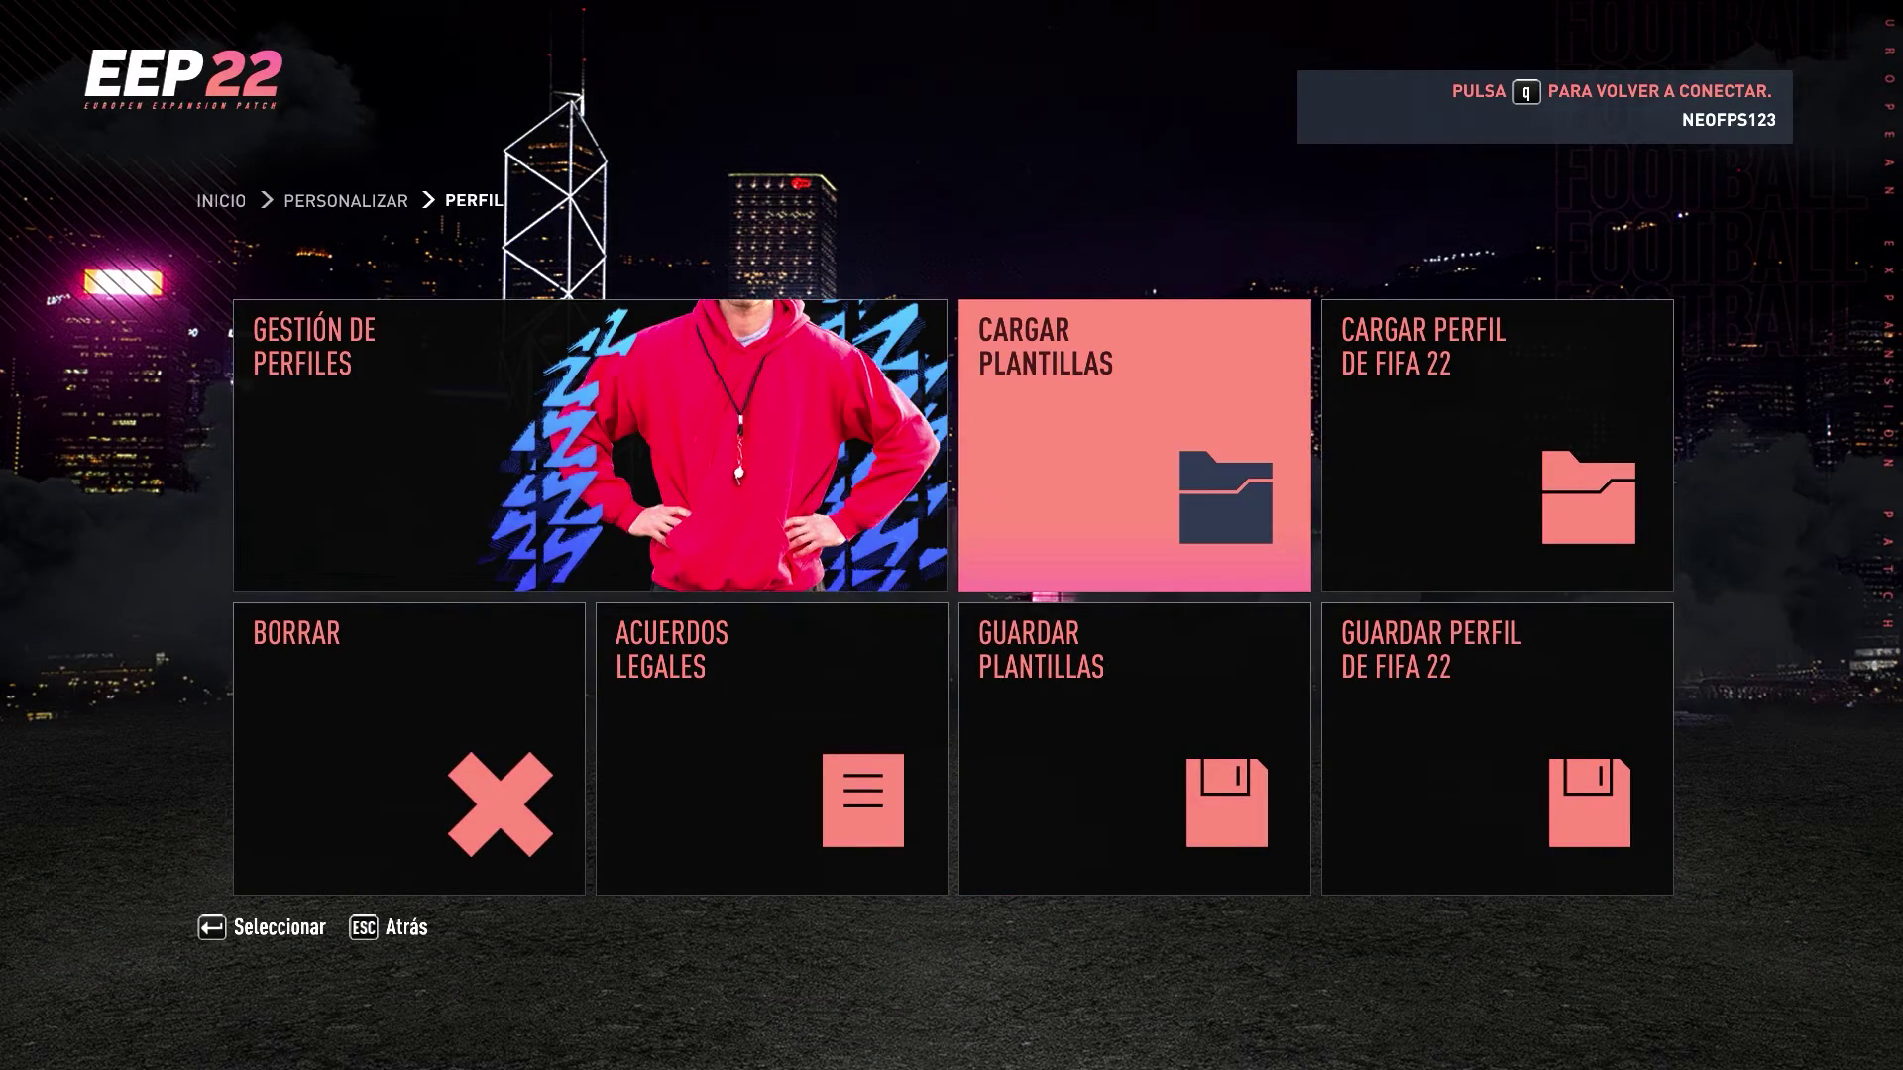
pyautogui.press('Return')
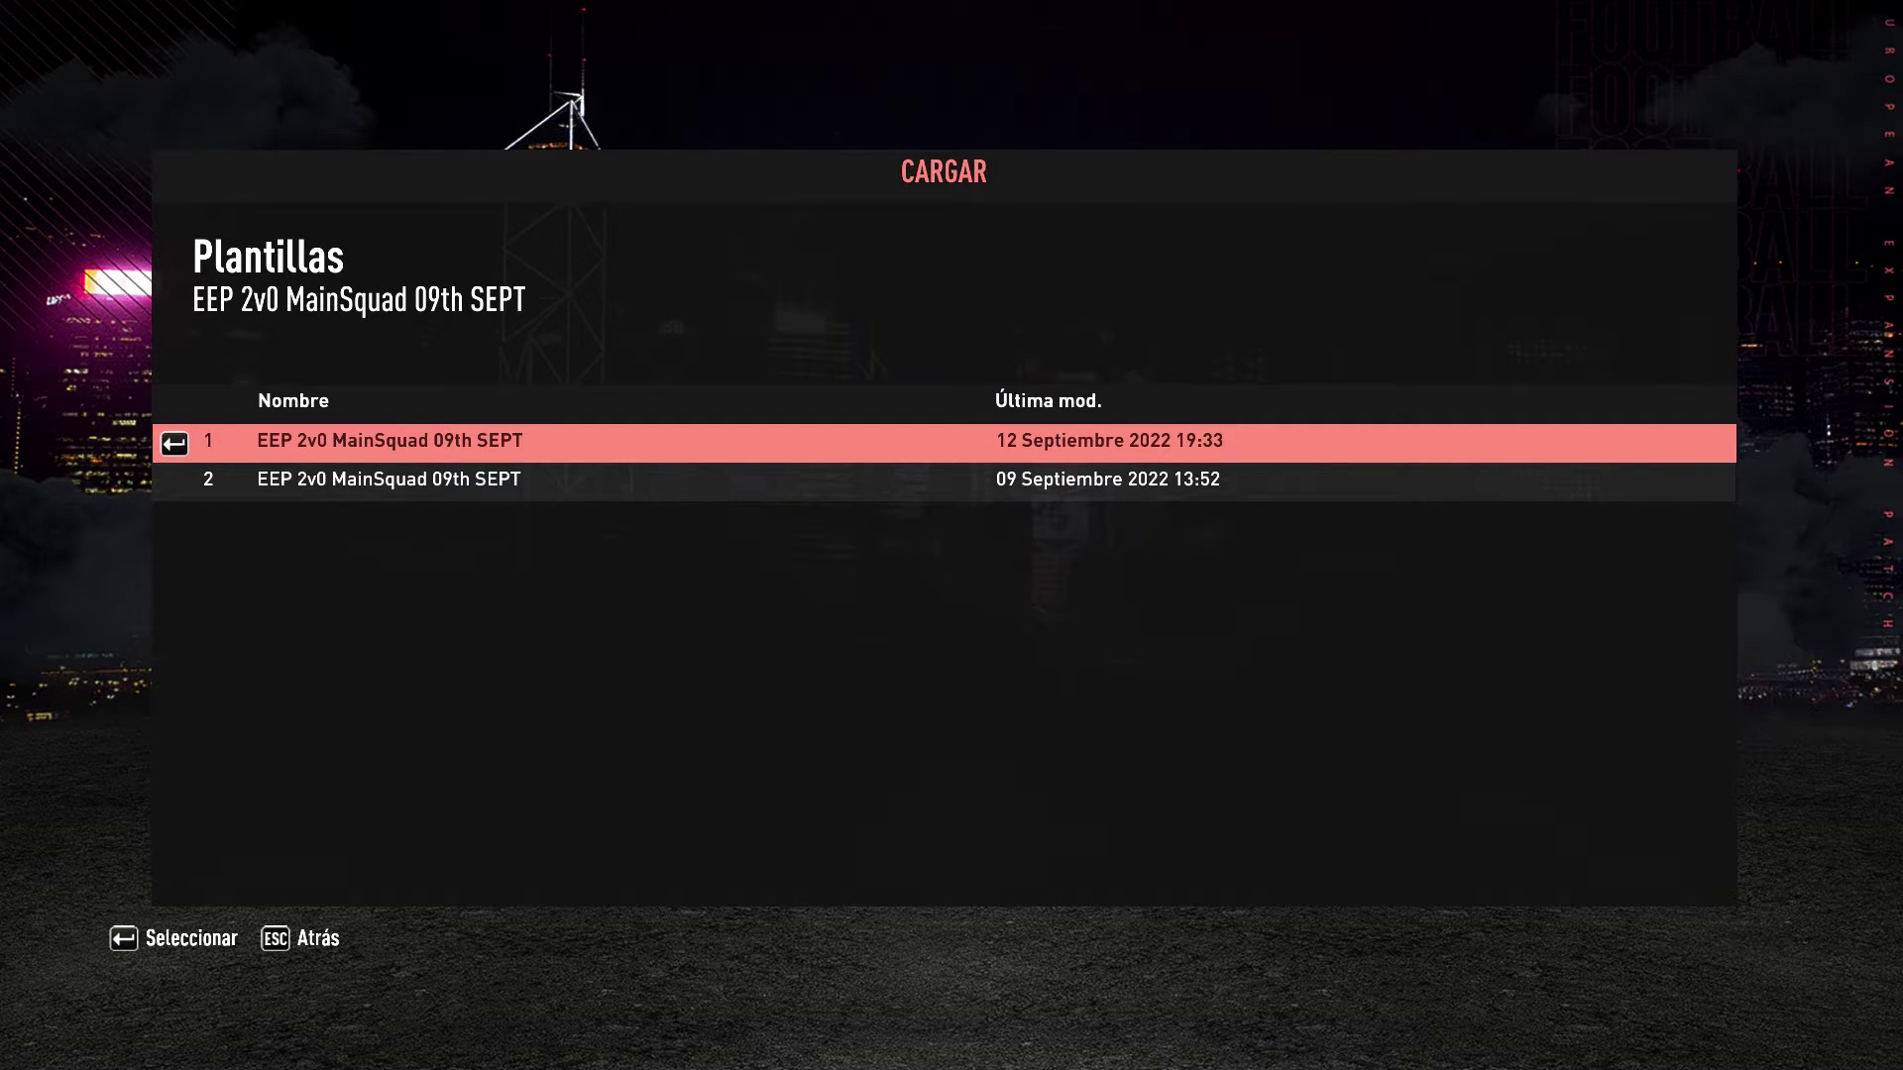
# Compare the two EEP 2v0 MainSquad 09th SEPT squad files dated 12 and 09 September 2022
pyautogui.press('Down')
pyautogui.press('Up')
pyautogui.press('Down')
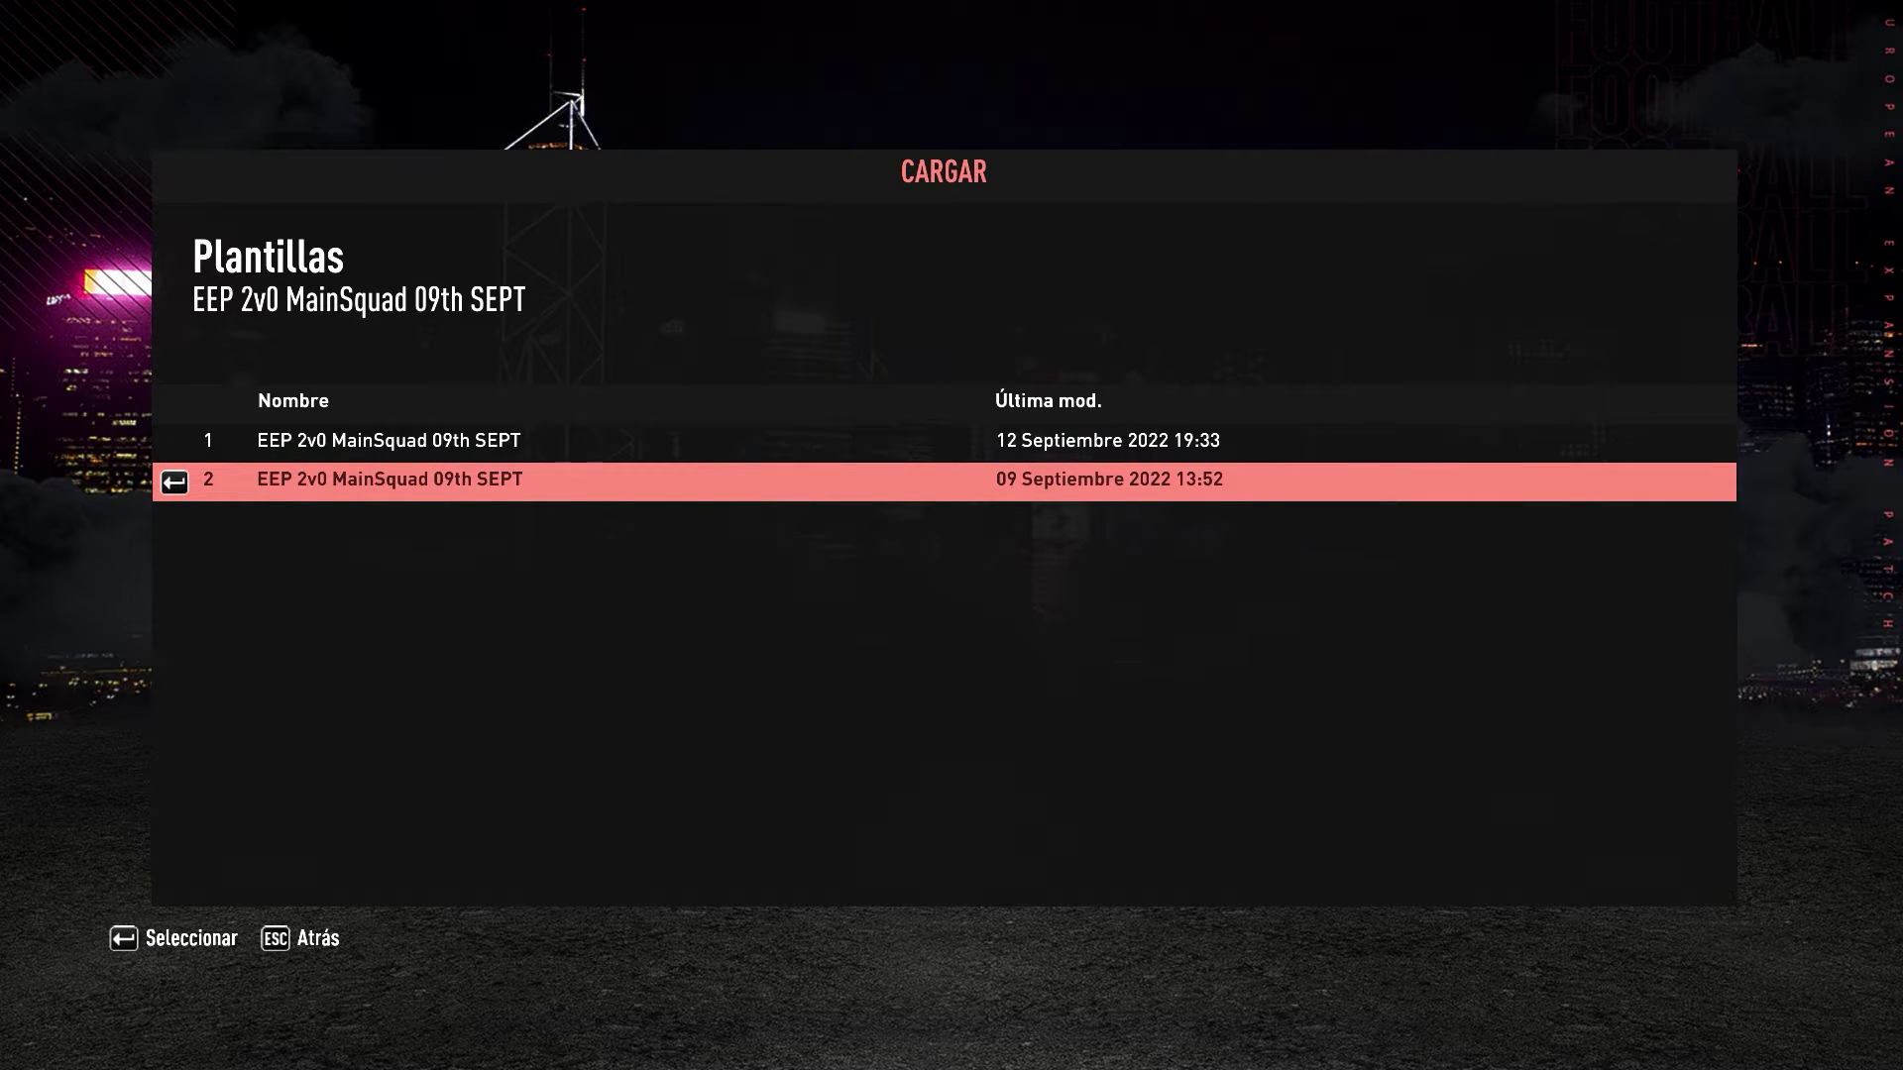
pyautogui.press('Up')
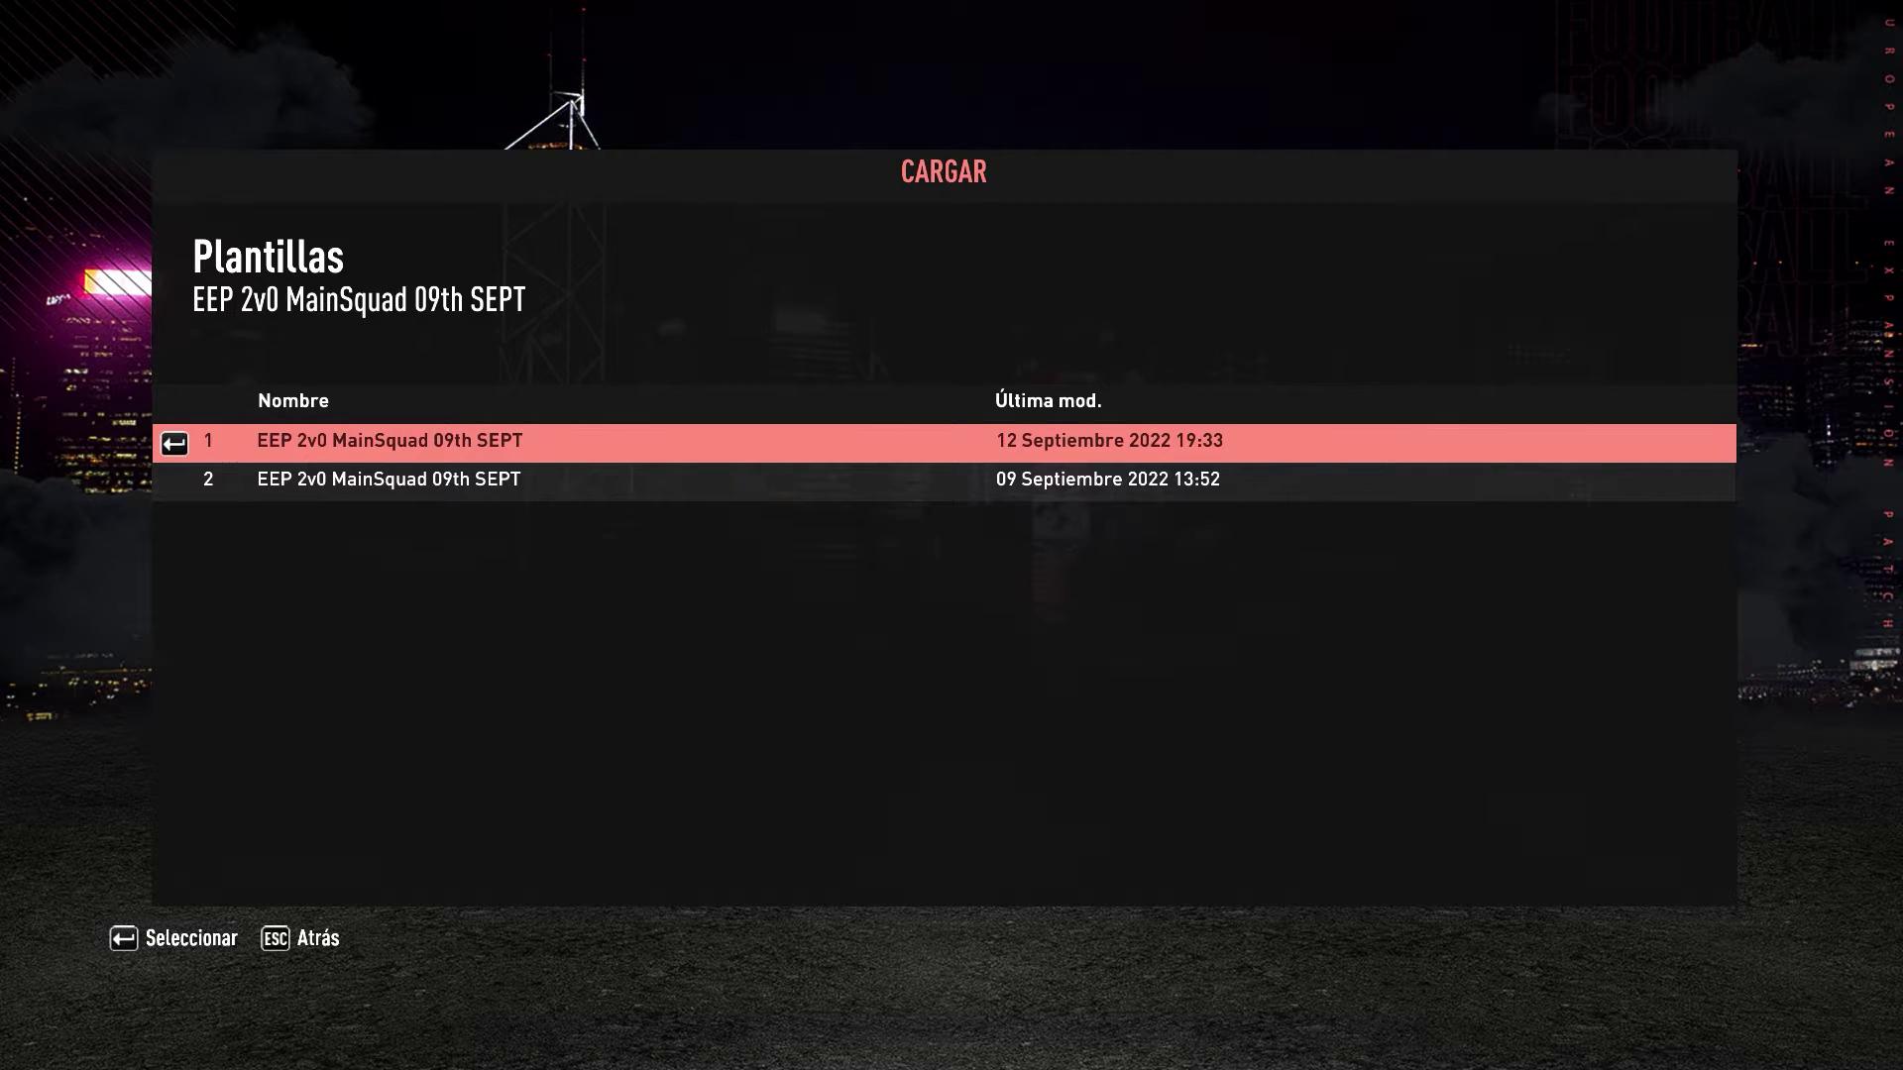